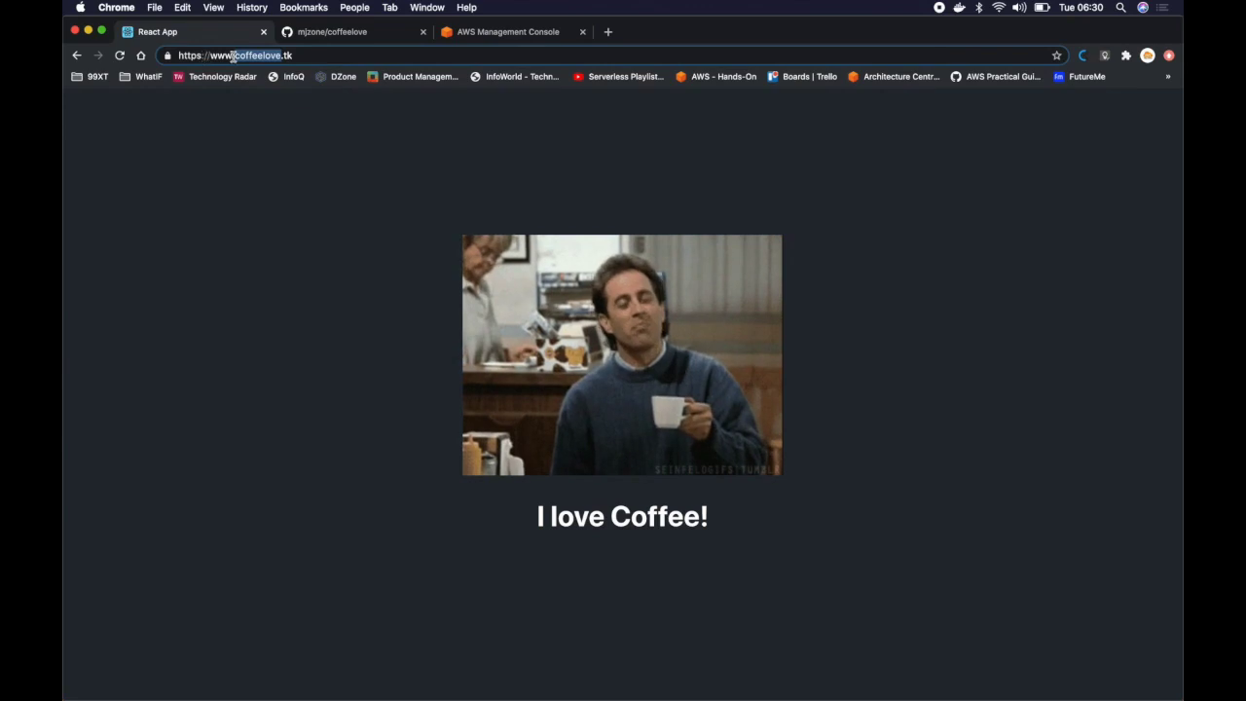
Examine the www prefix and the coffeelove.tk domain in the live site's web address
double_click(226, 56)
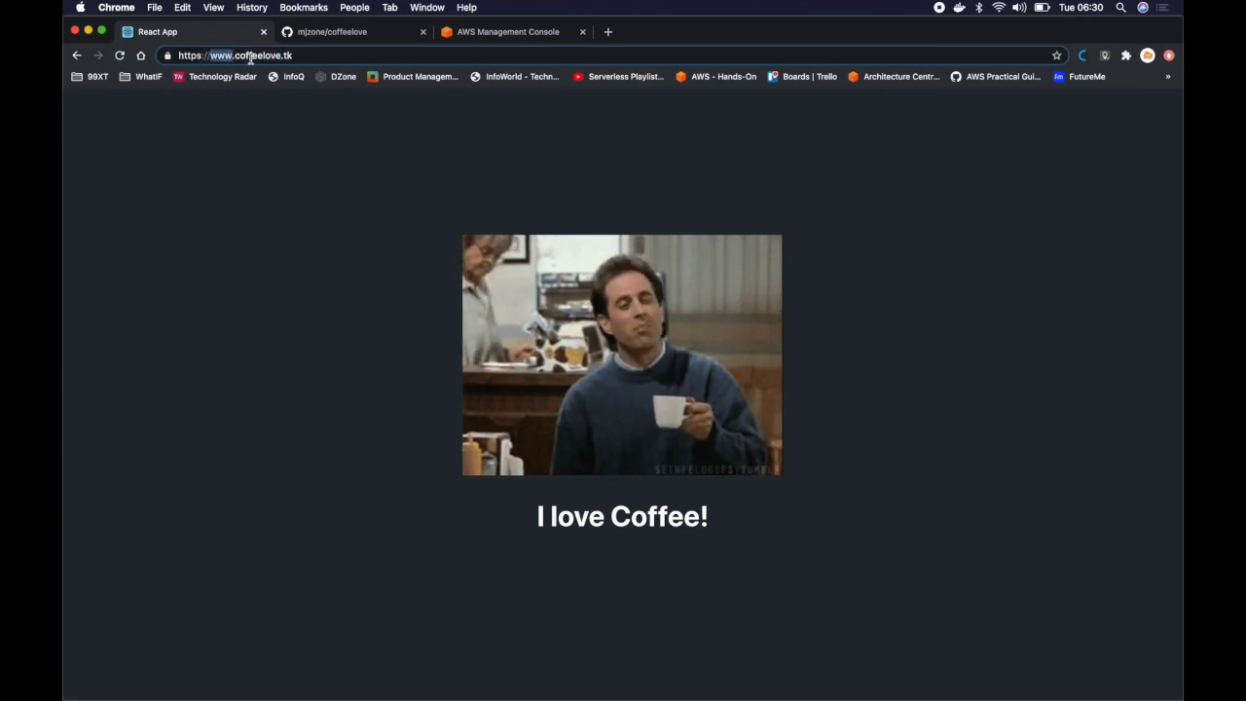
click(306, 57)
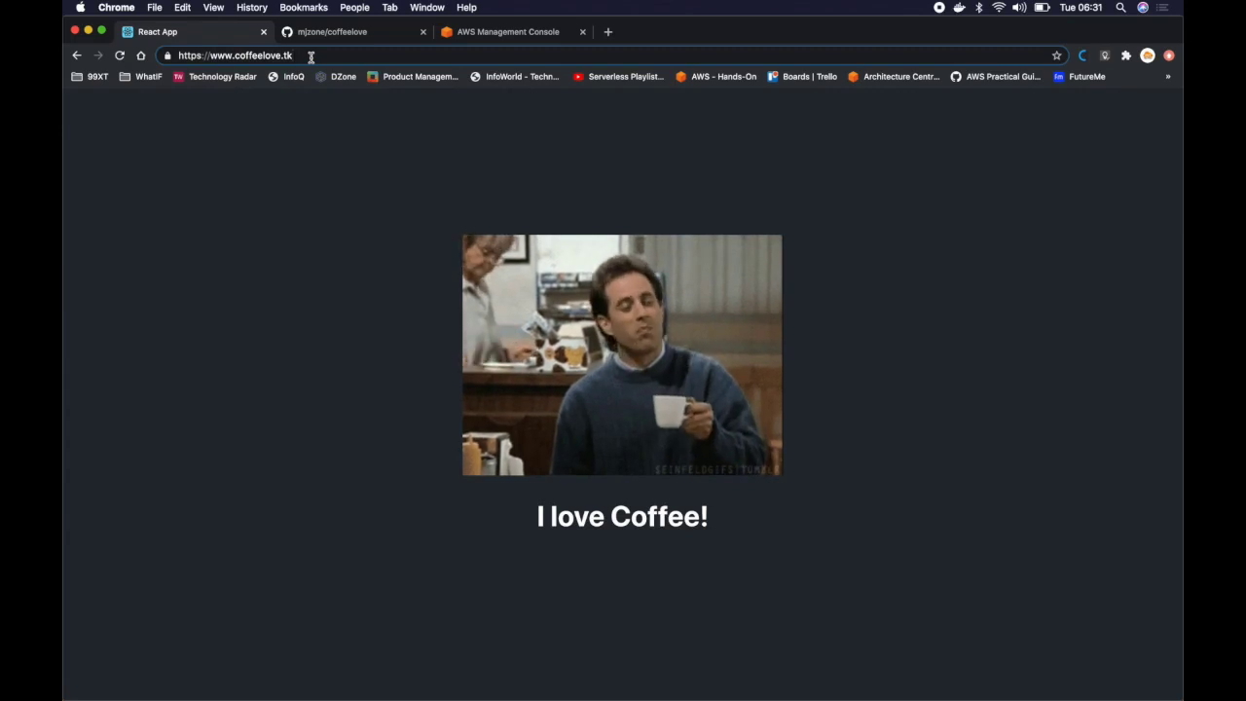
drag(233, 56, 301, 56)
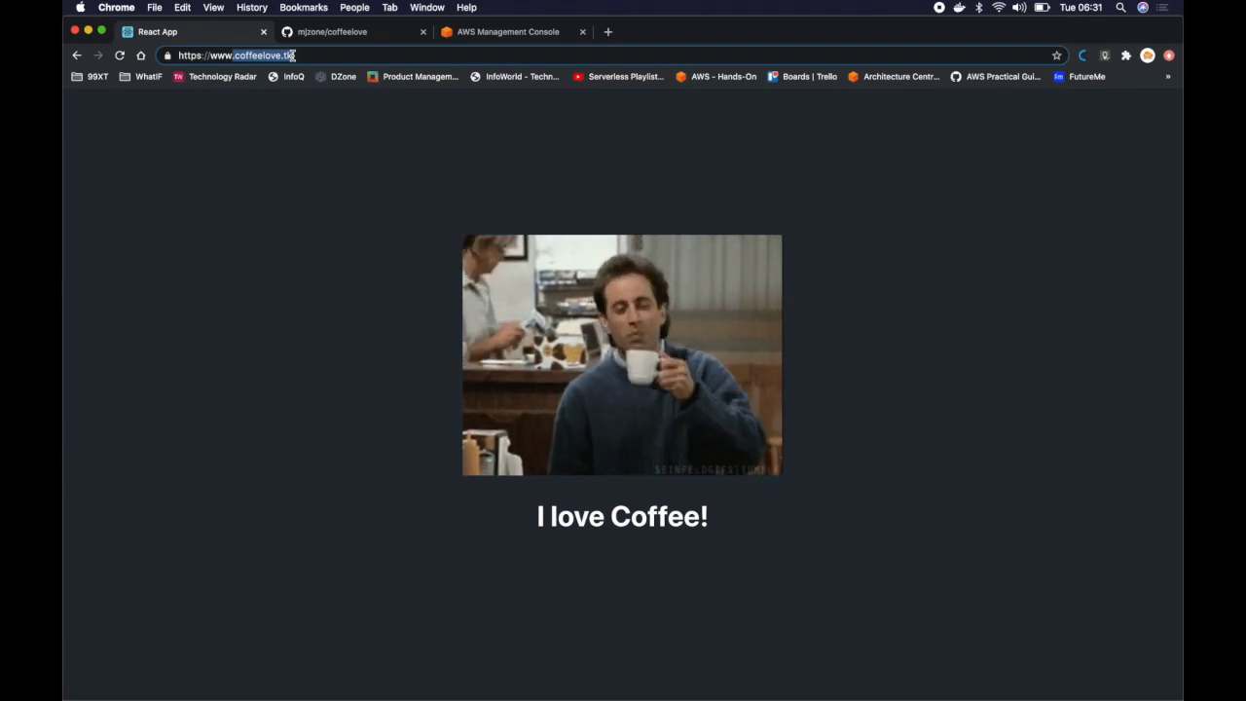
click(216, 55)
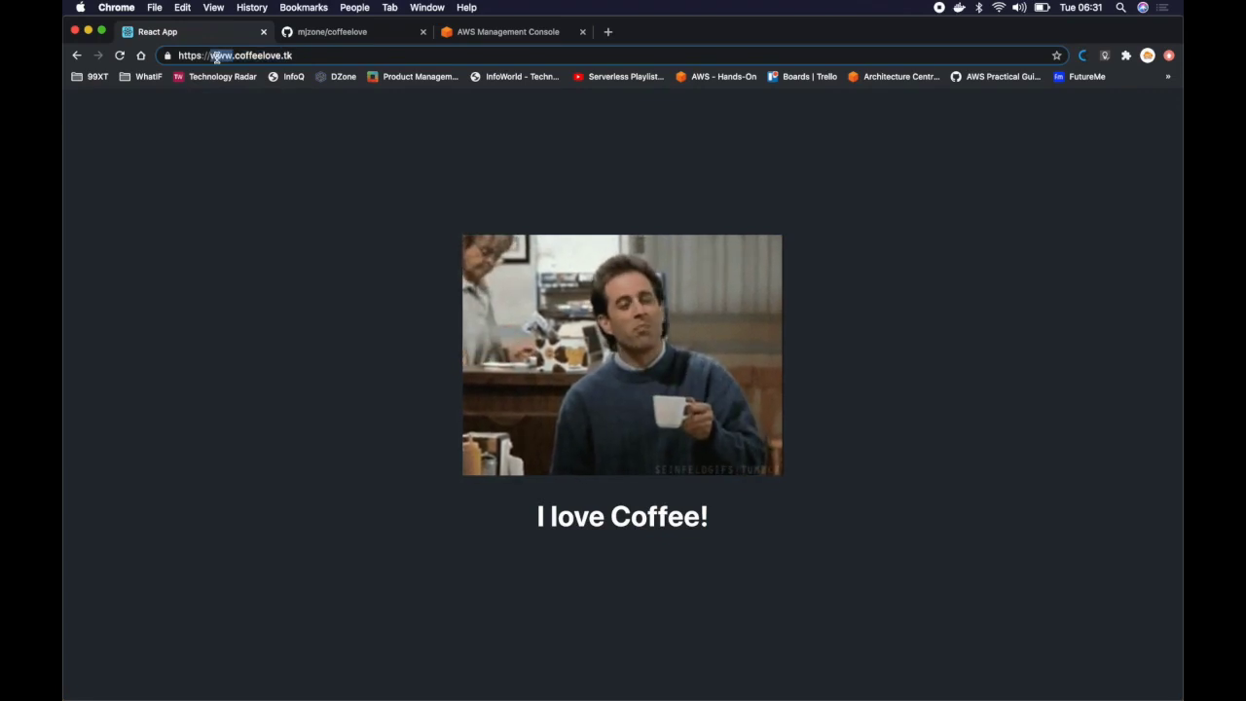
click(310, 56)
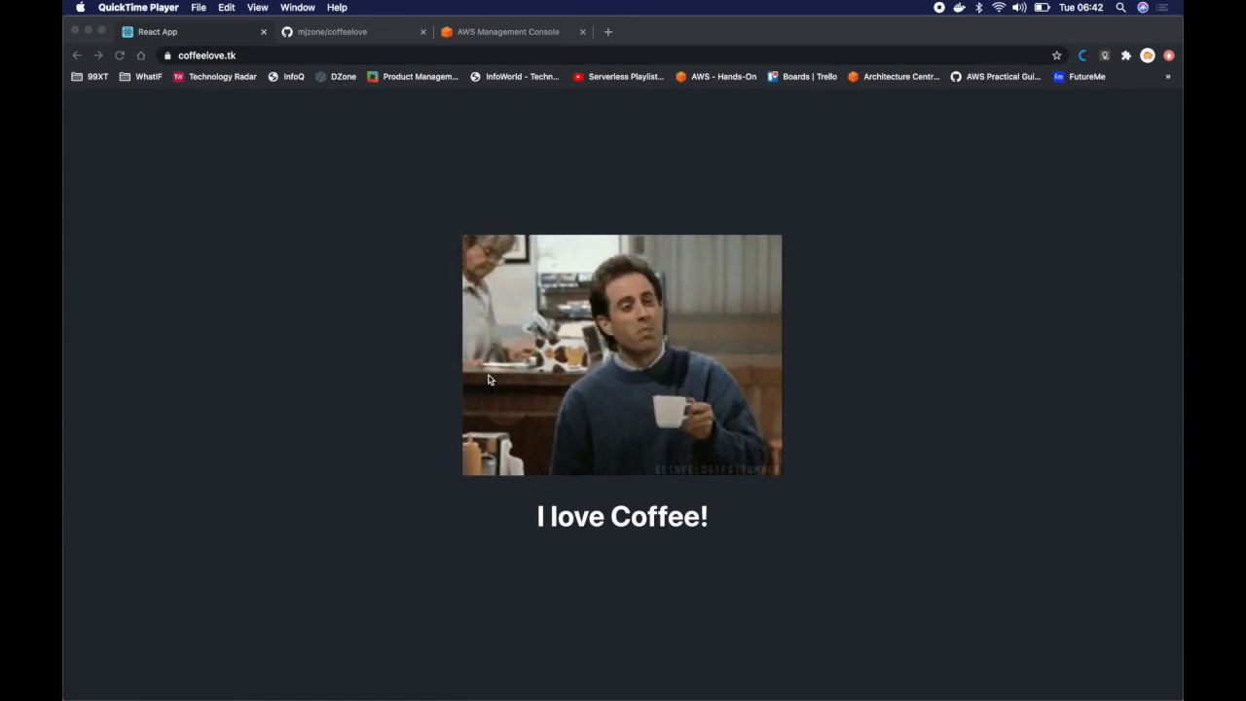
Check the branch list of the coffeelove repository on GitHub and the live site's address
click(367, 41)
click(260, 231)
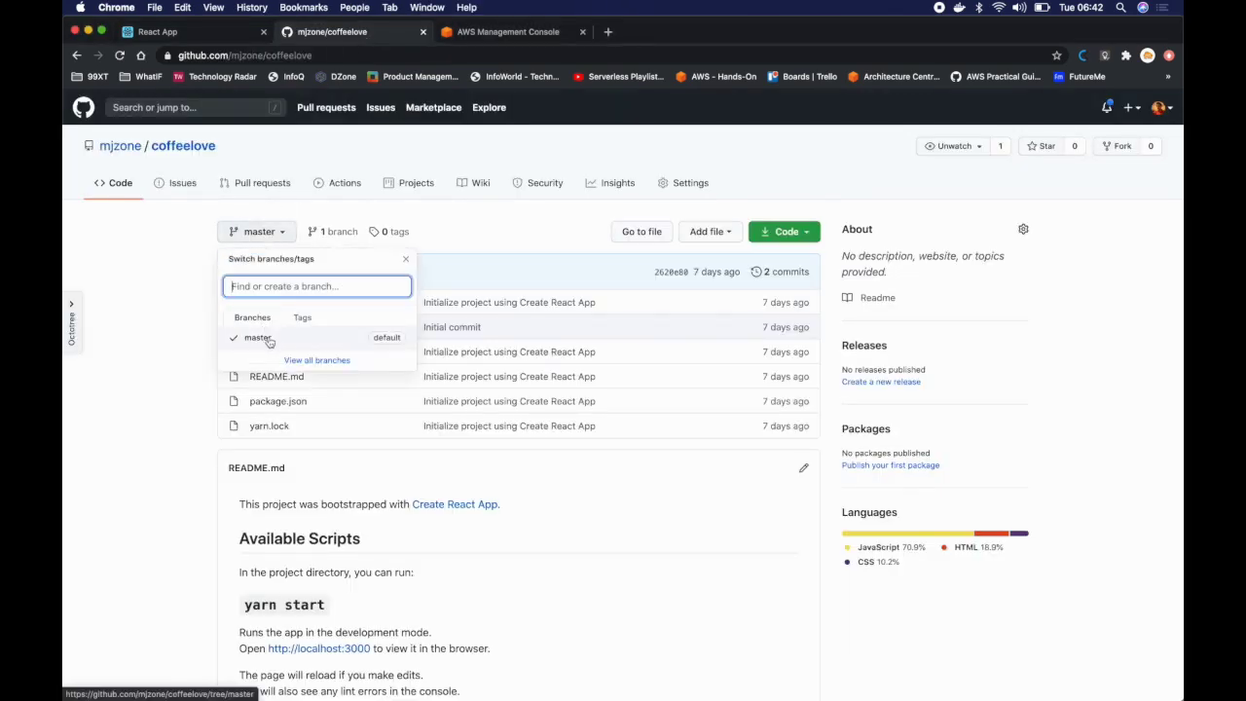
click(218, 37)
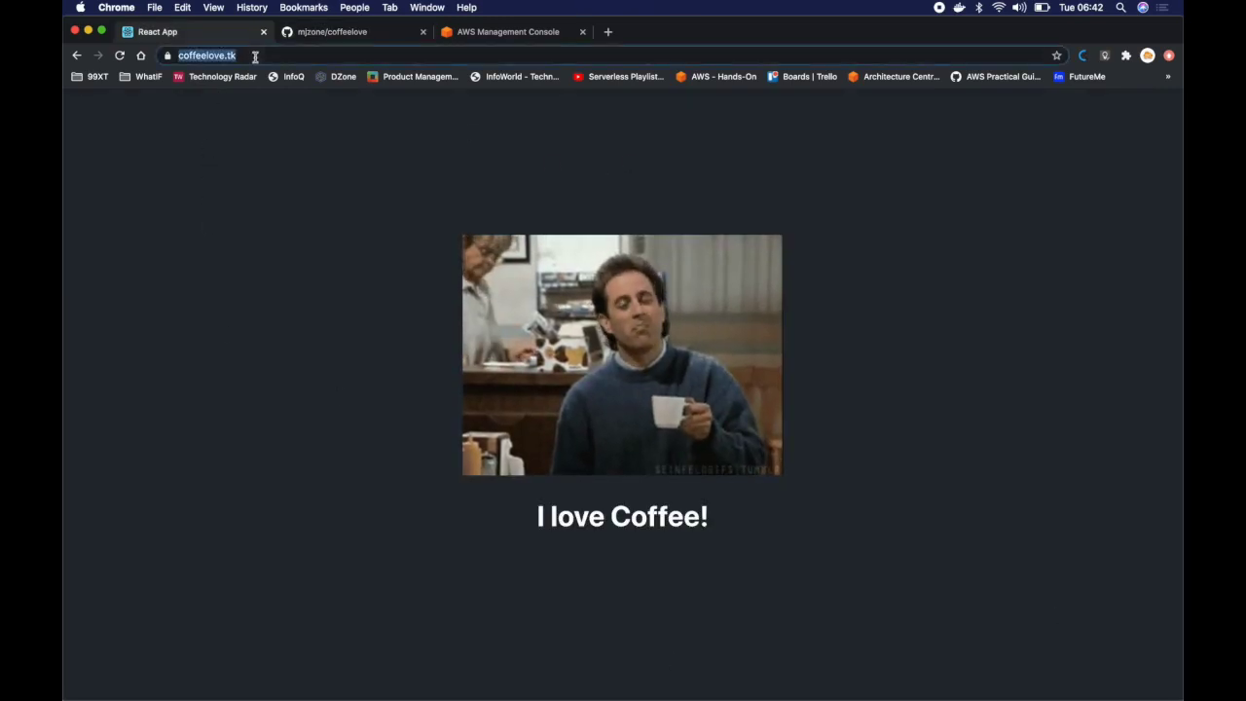
click(206, 54)
click(208, 54)
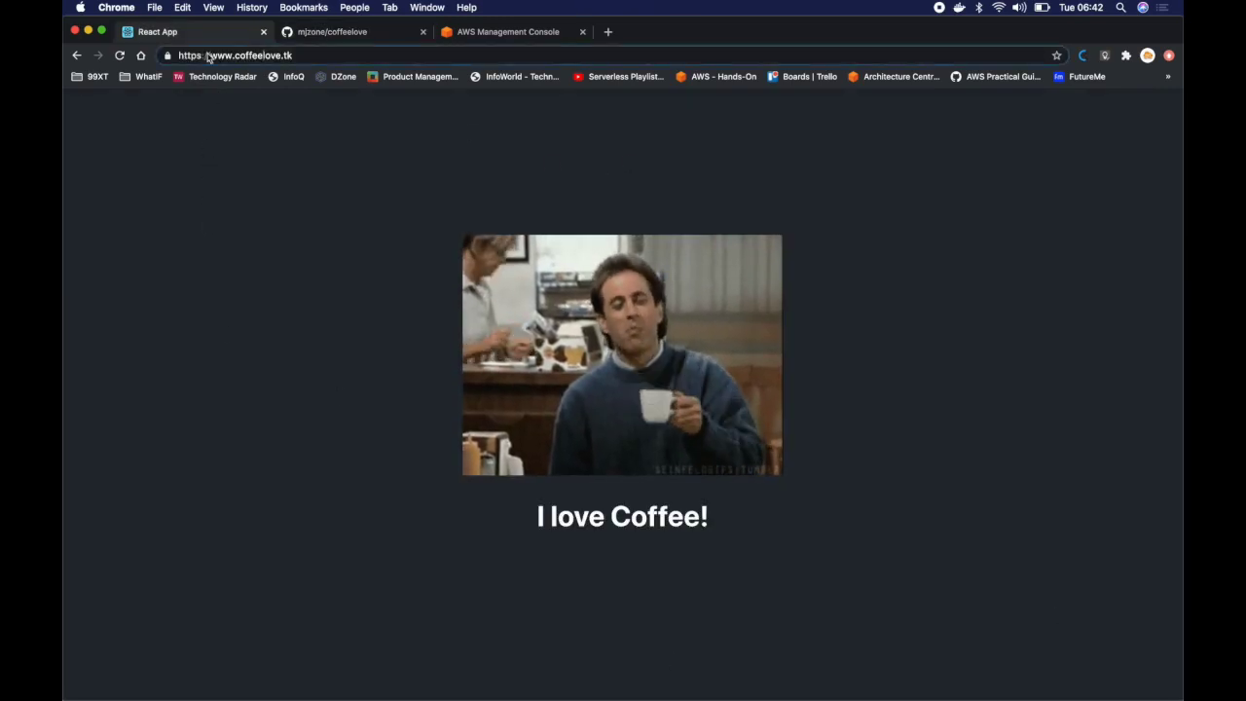
Create a branch named dev from master in the coffeelove GitHub repository
click(354, 33)
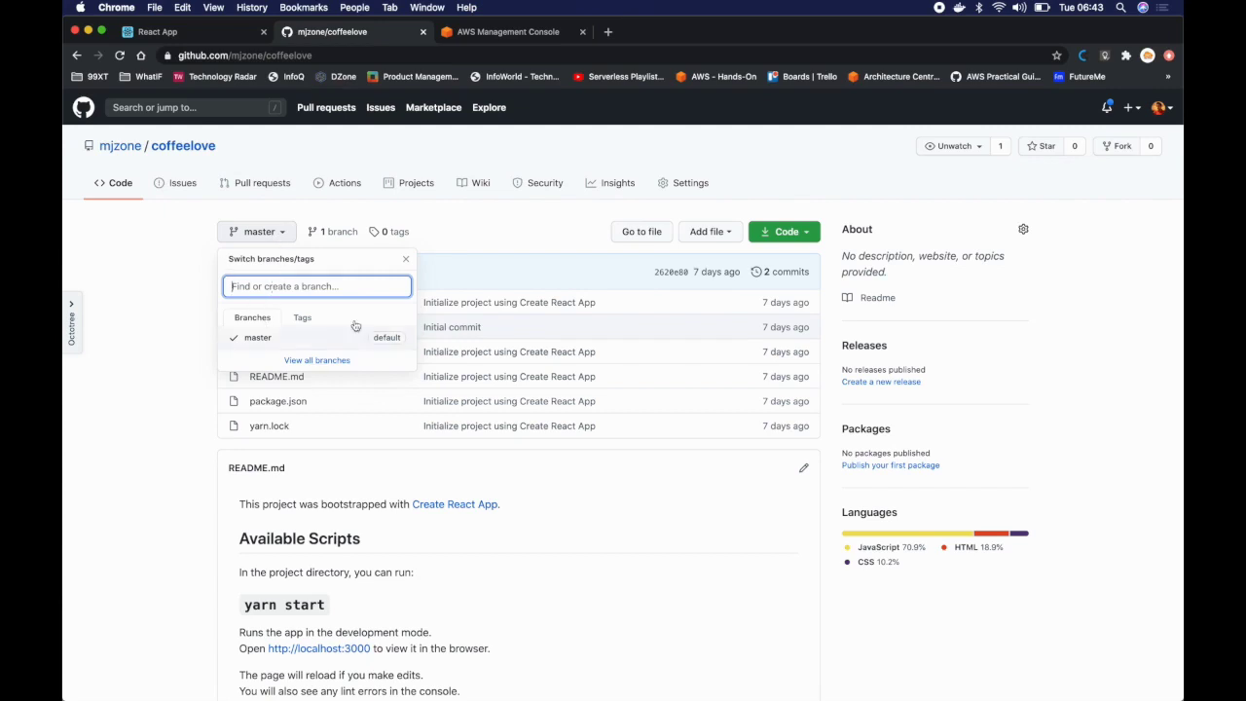
text(dev)
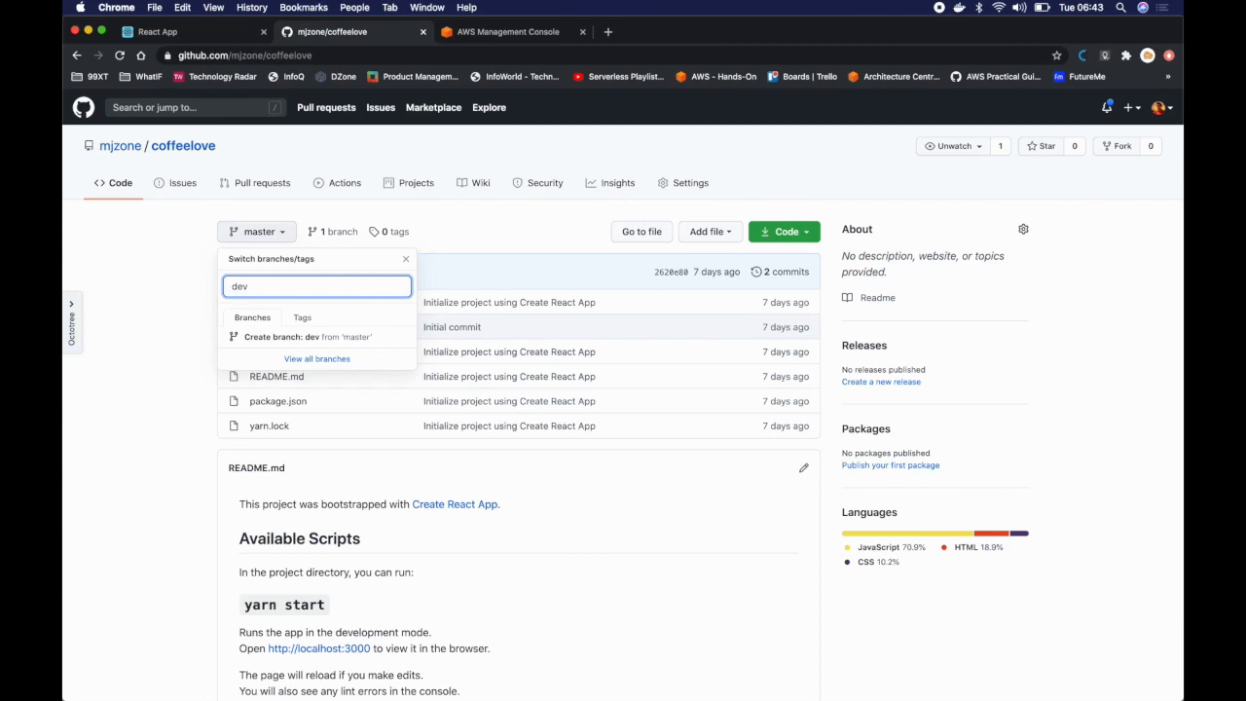
click(352, 342)
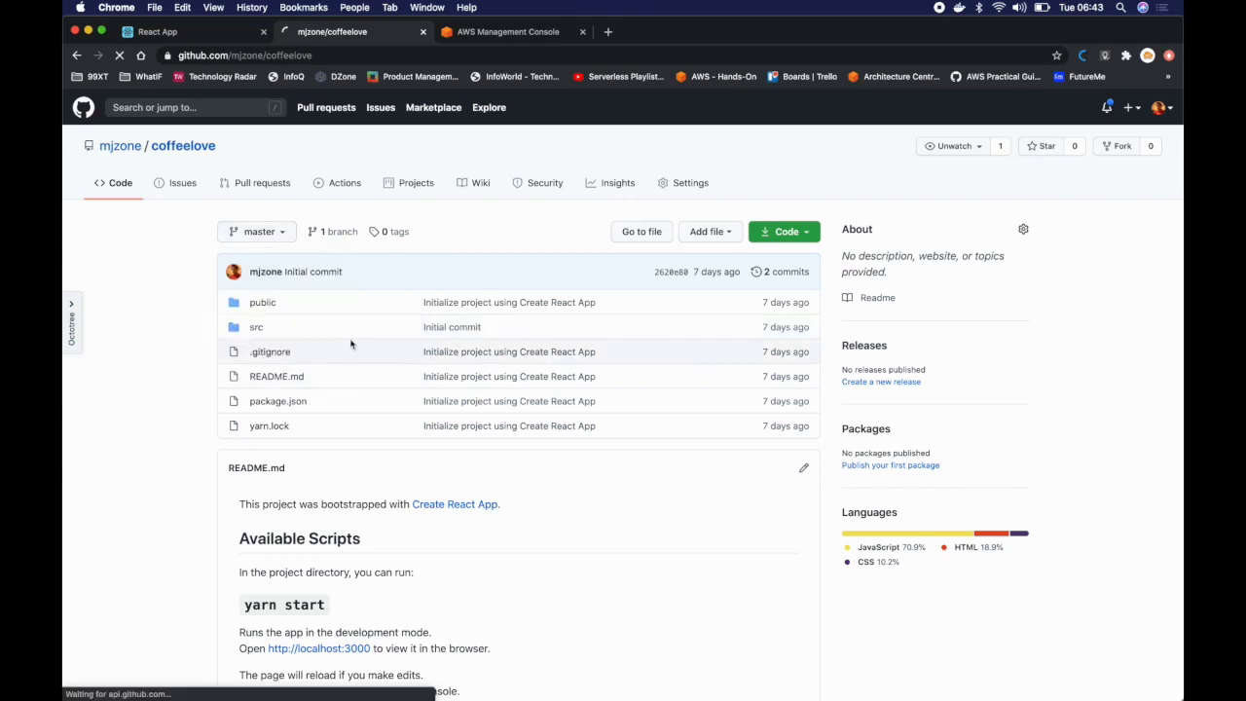
Create a branch named test from dev and check the repository's branch list
click(275, 275)
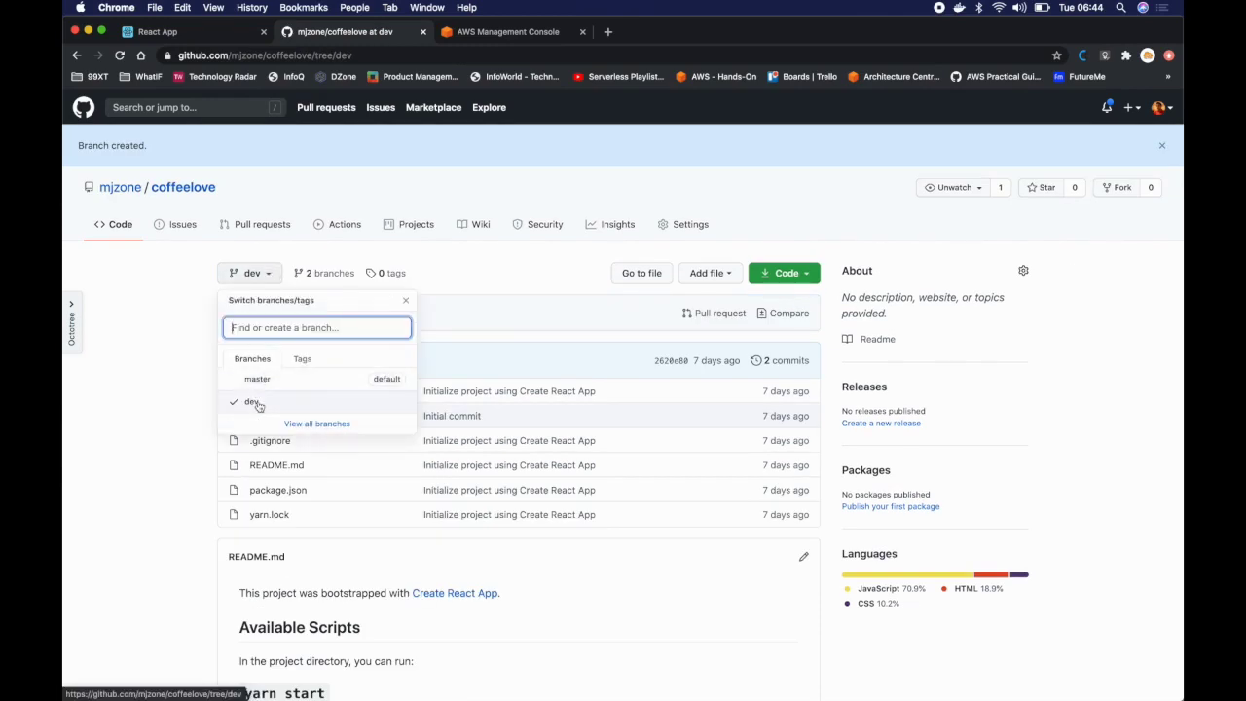
text(test)
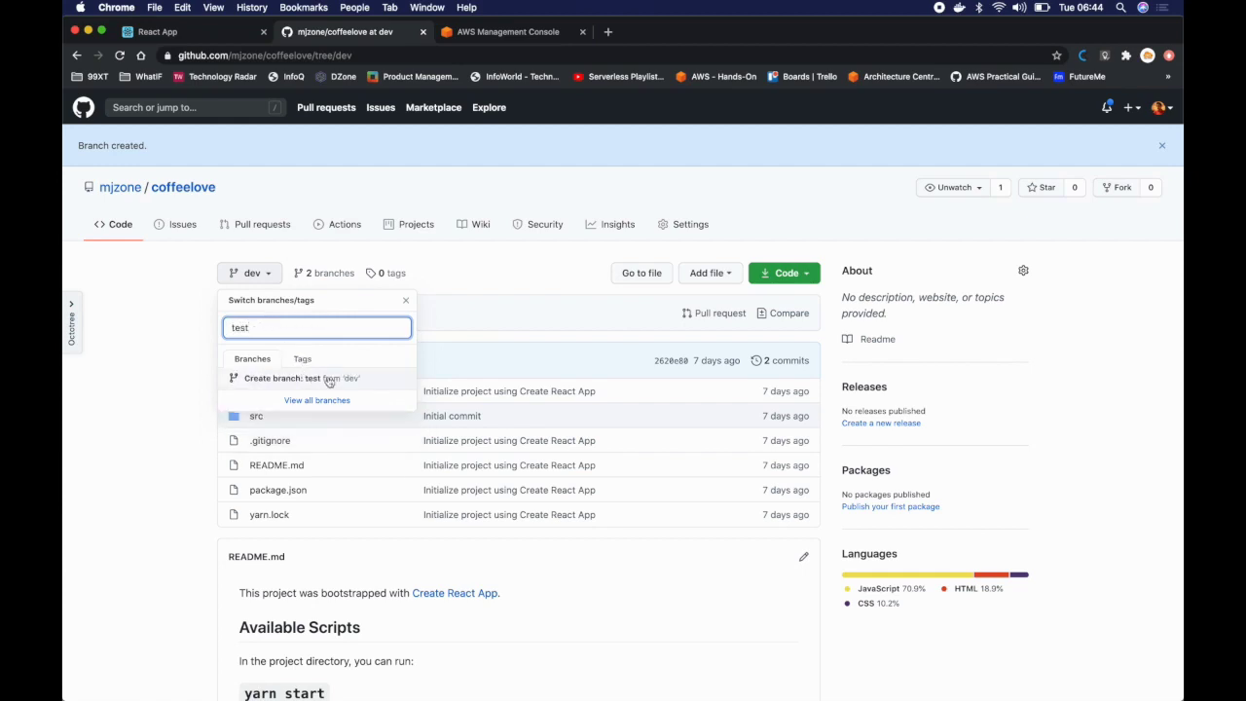
click(329, 380)
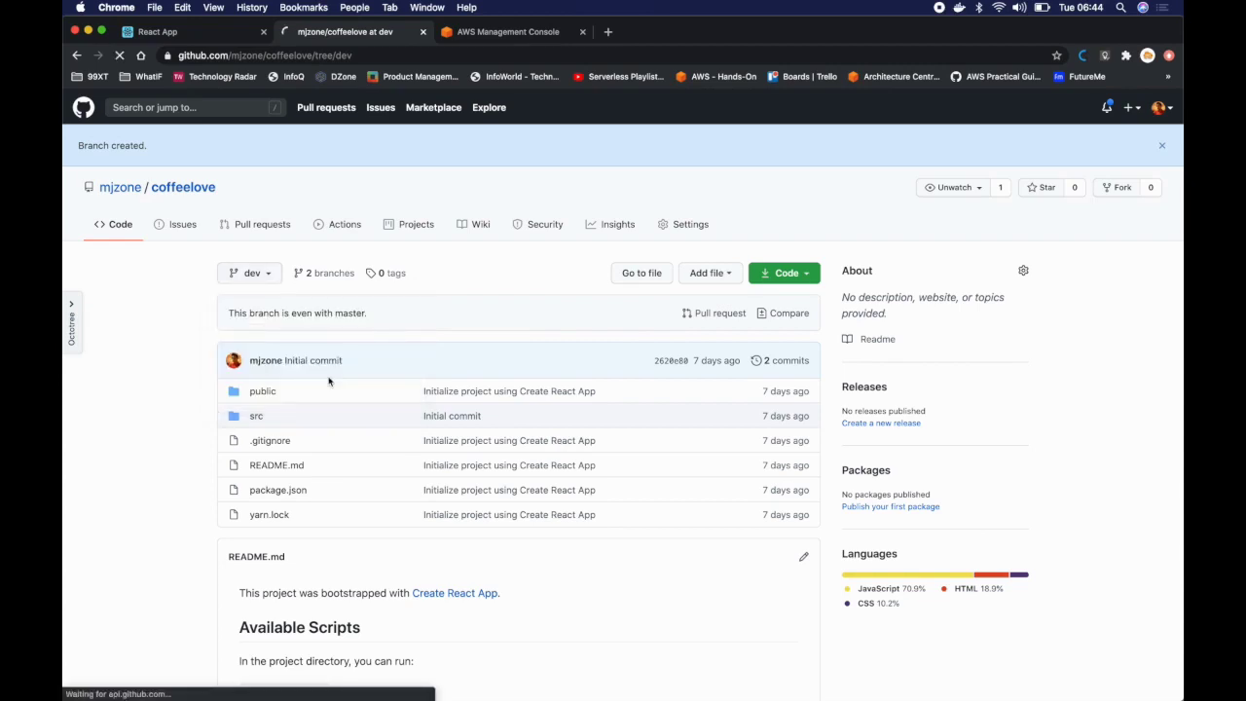
click(268, 275)
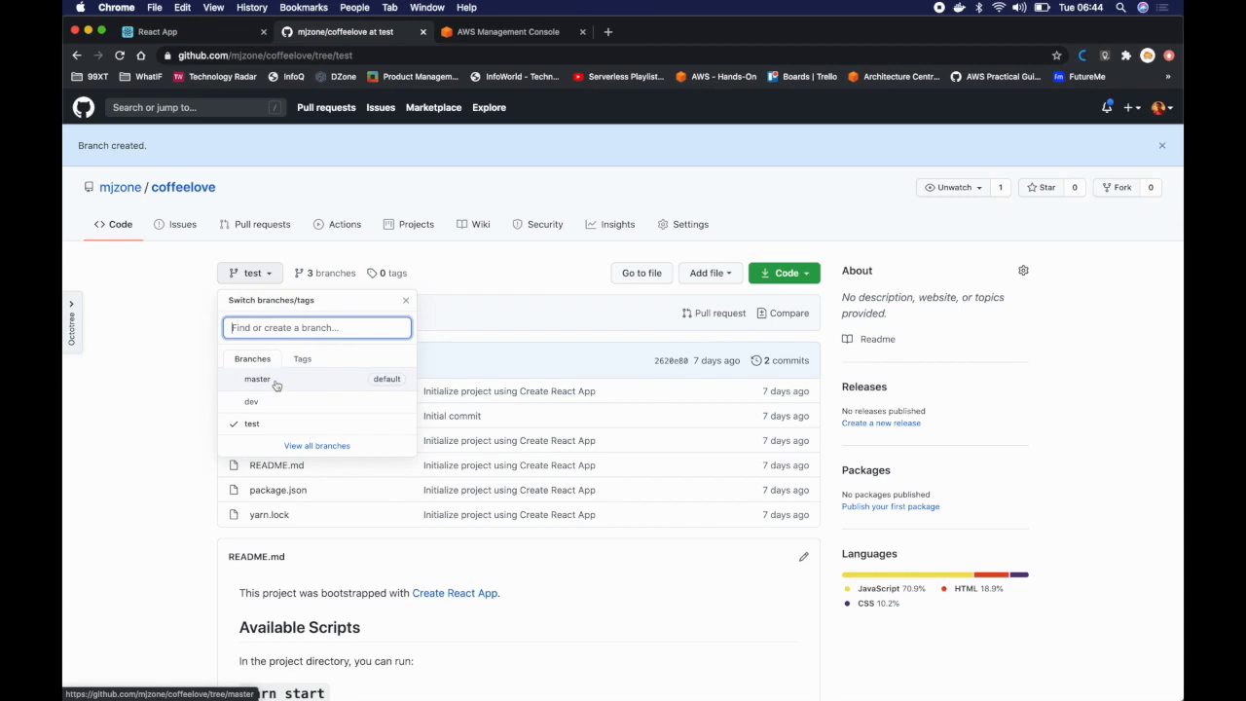
Open the coffeelove app in AWS Amplify from the AWS Management Console and view its domain management settings
click(216, 35)
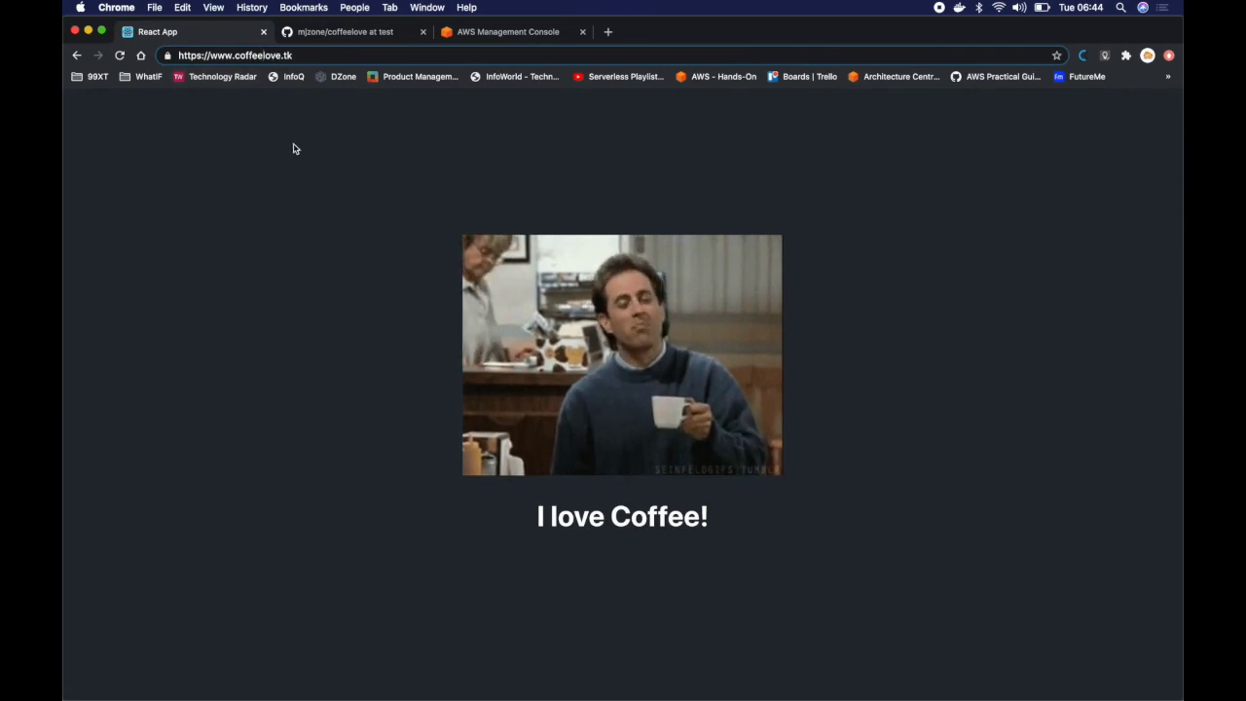
click(506, 35)
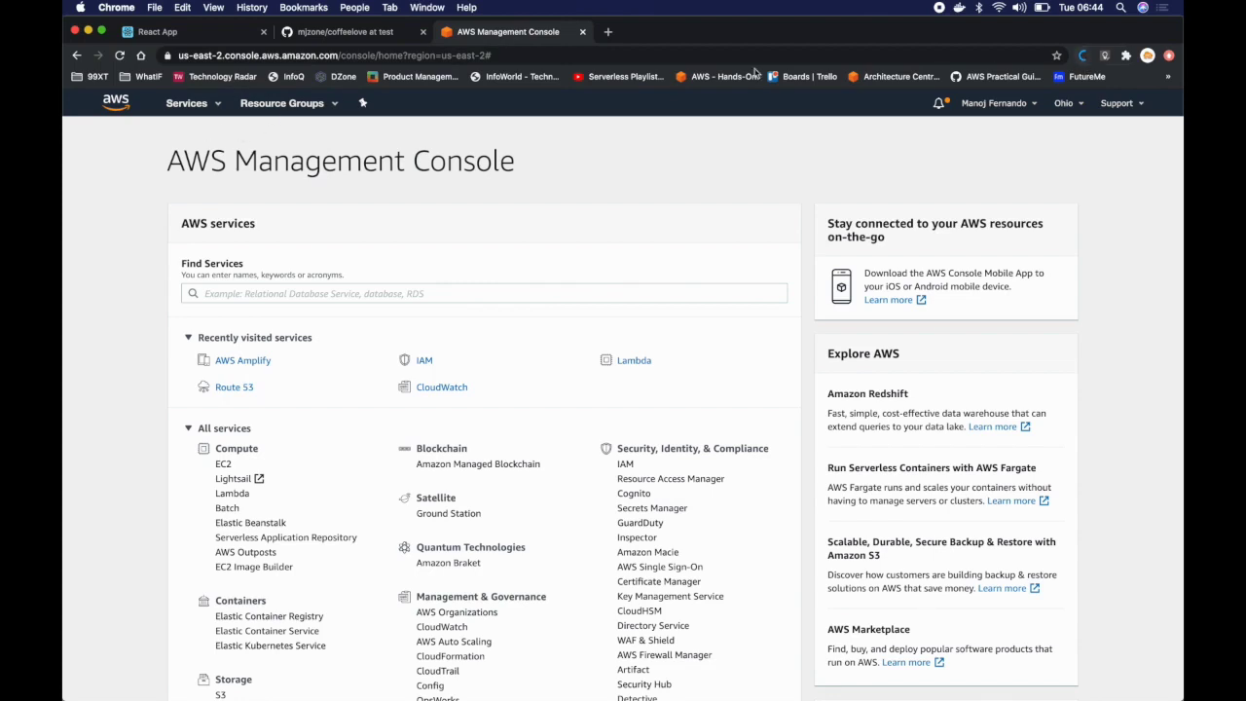
click(242, 362)
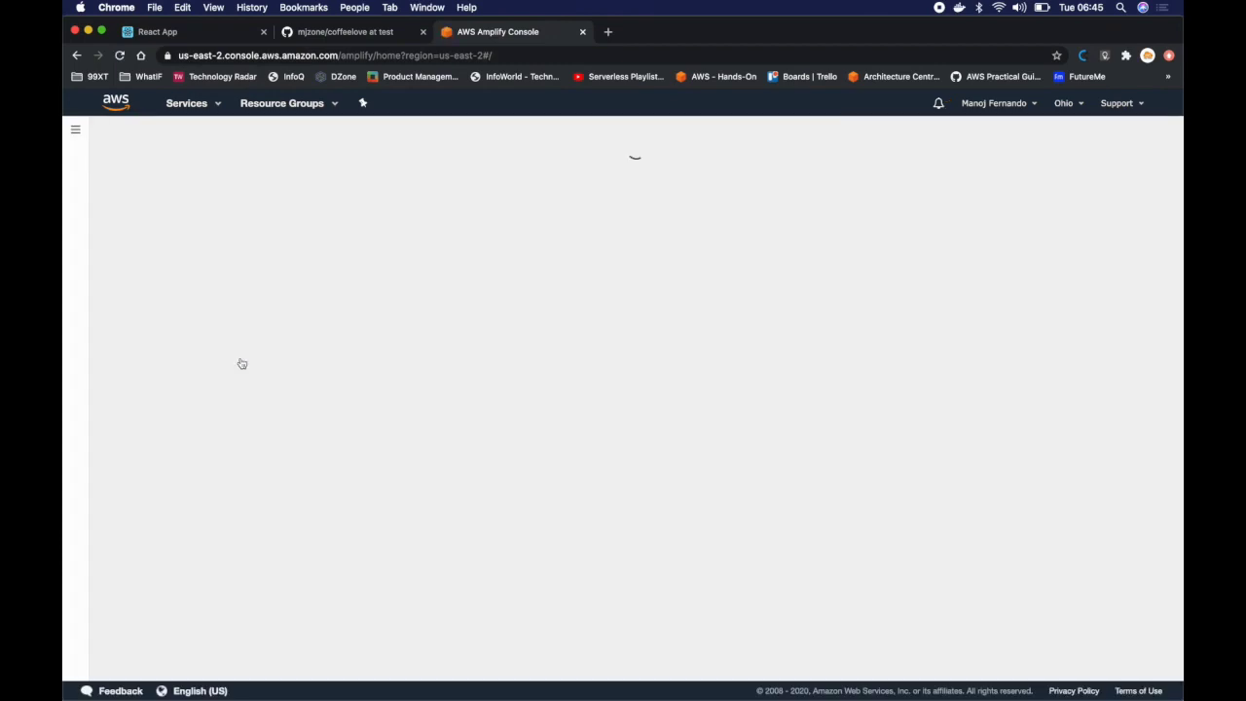
click(183, 344)
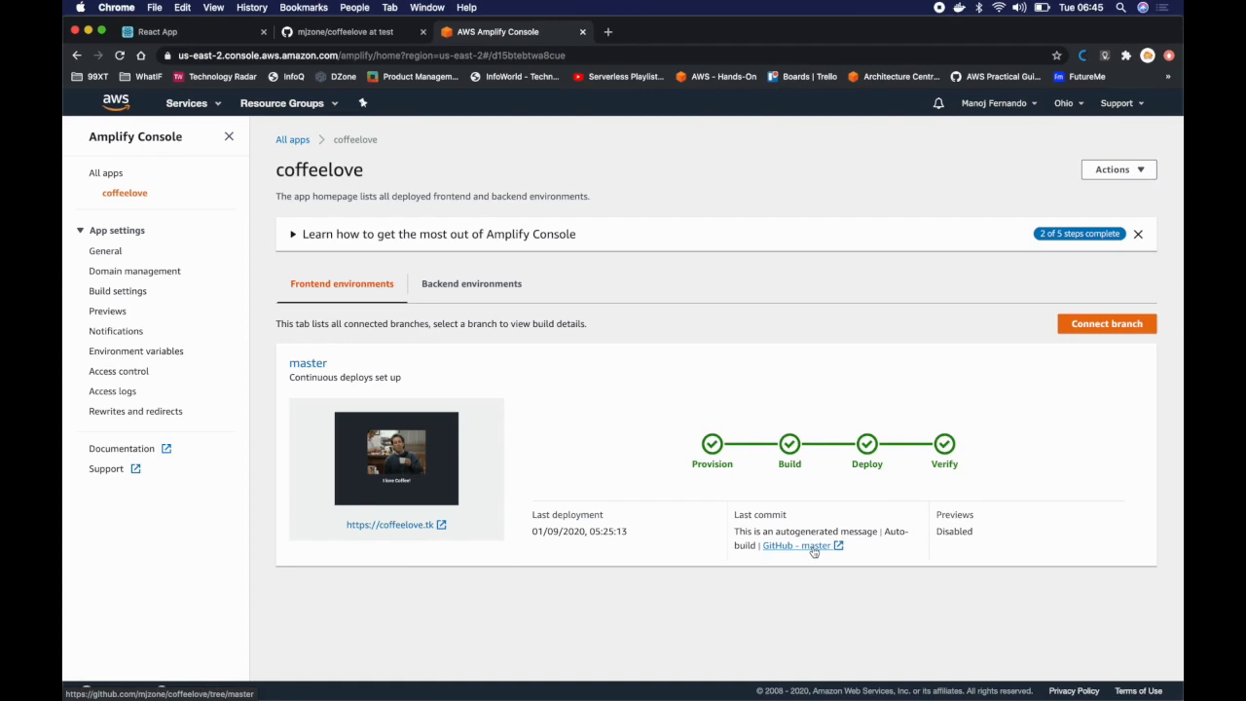
click(144, 273)
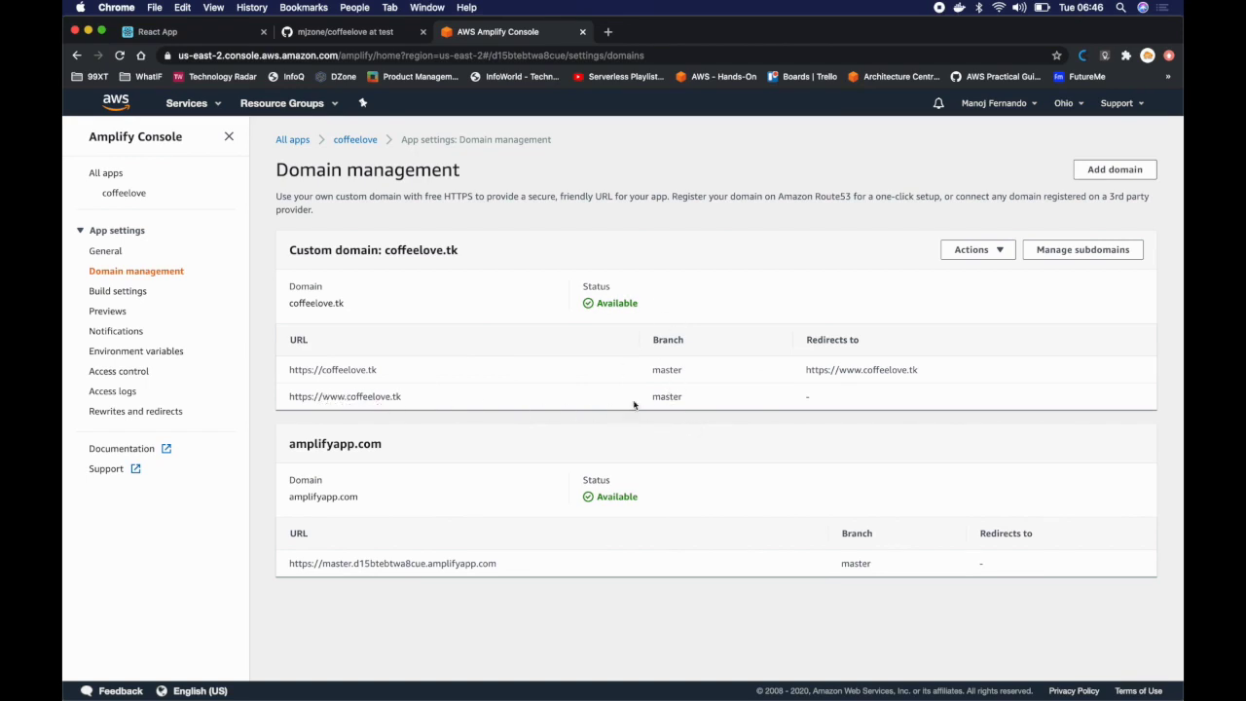
Connect the repository's dev branch to the coffeelove app, deploy it and check its deployment progress
click(128, 193)
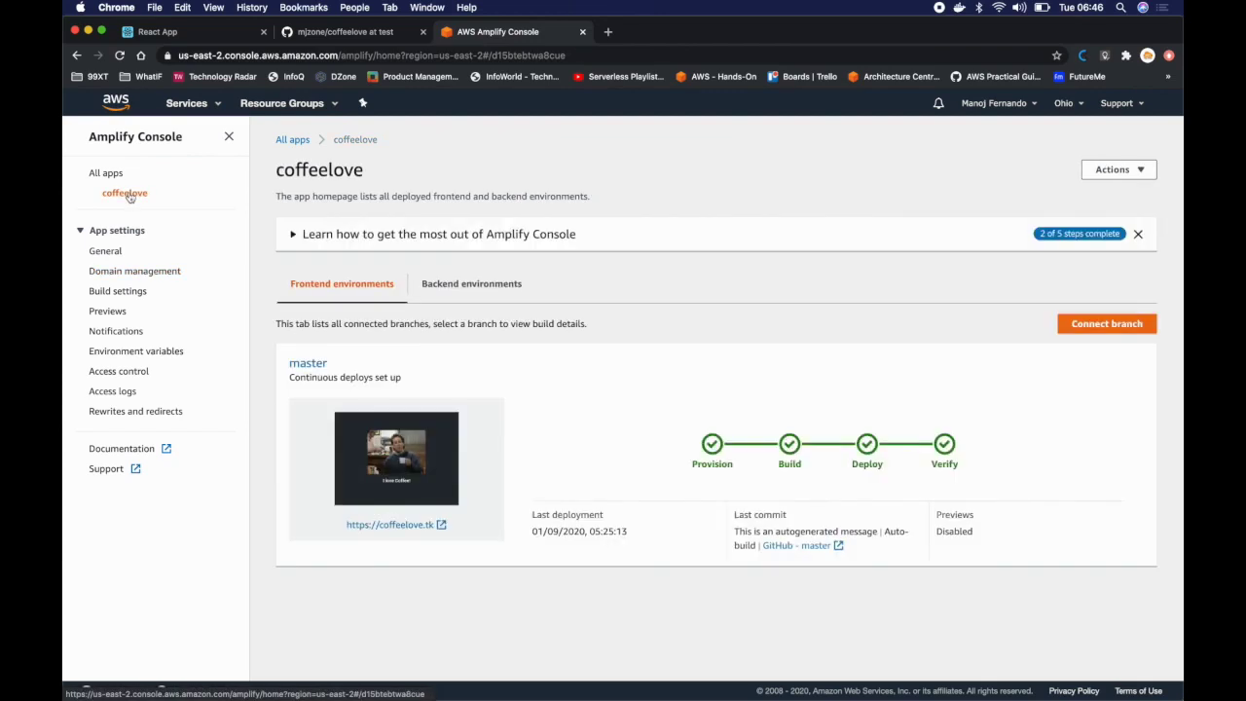
click(1117, 326)
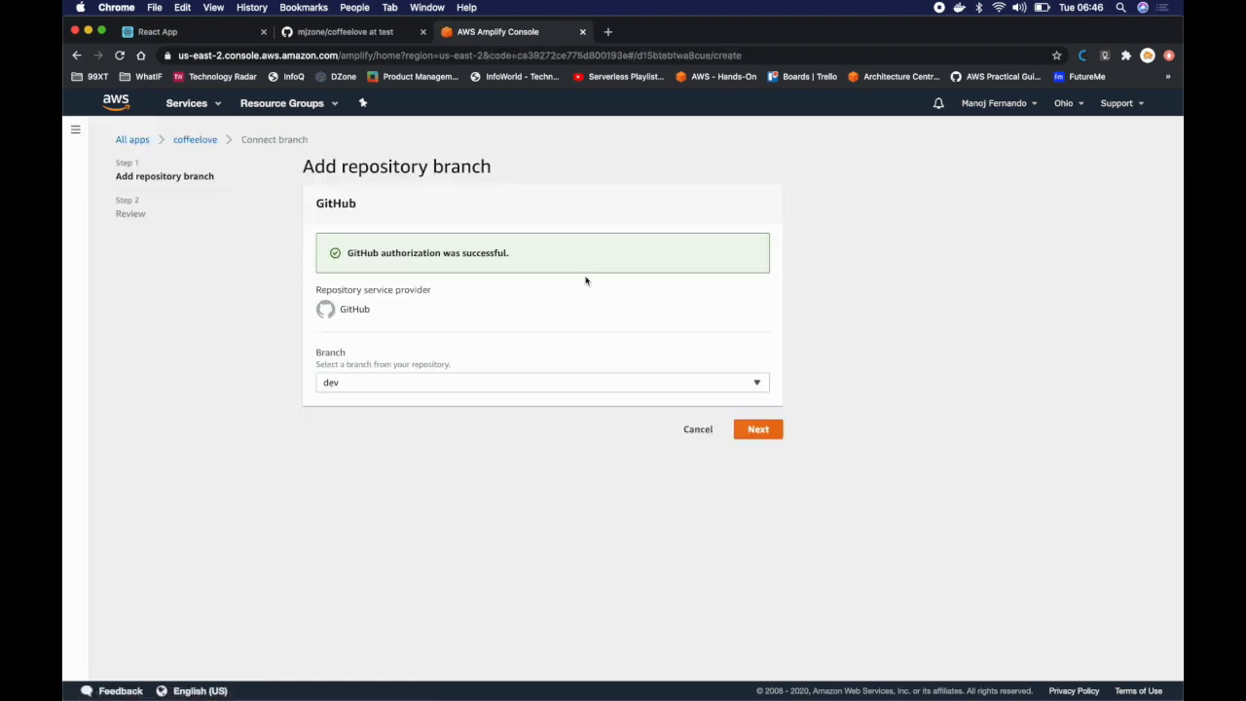
click(757, 385)
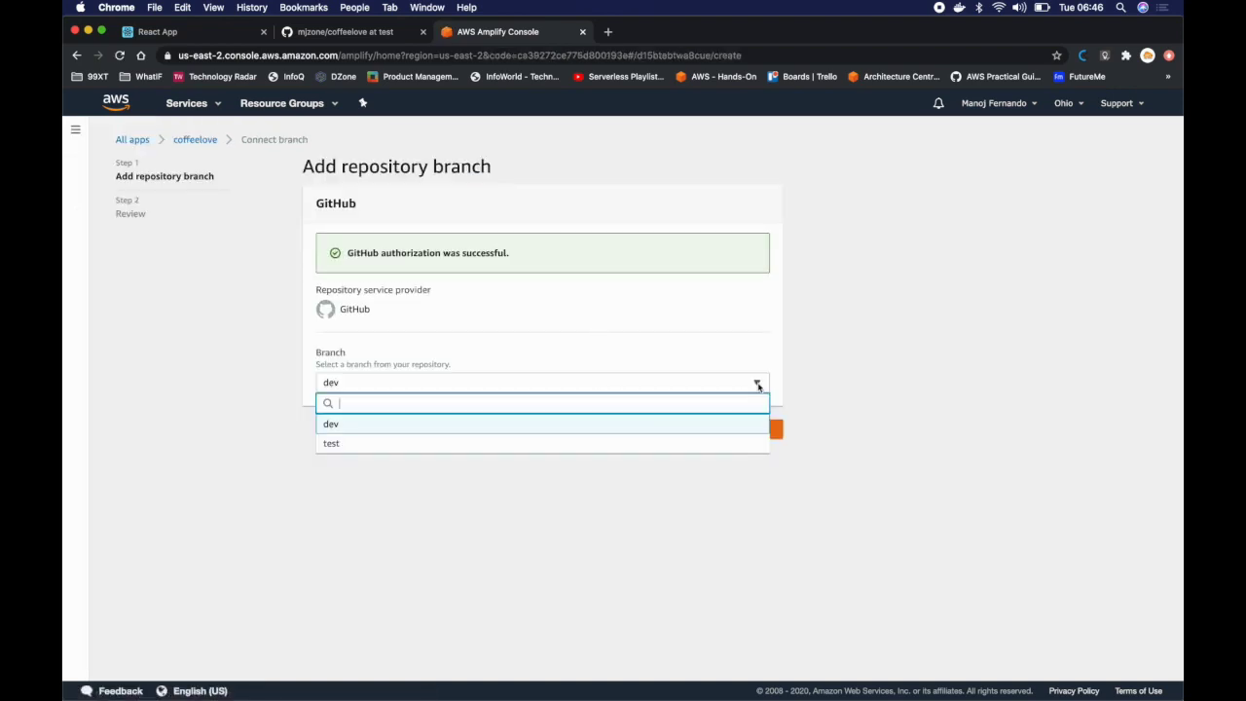
click(366, 425)
click(757, 429)
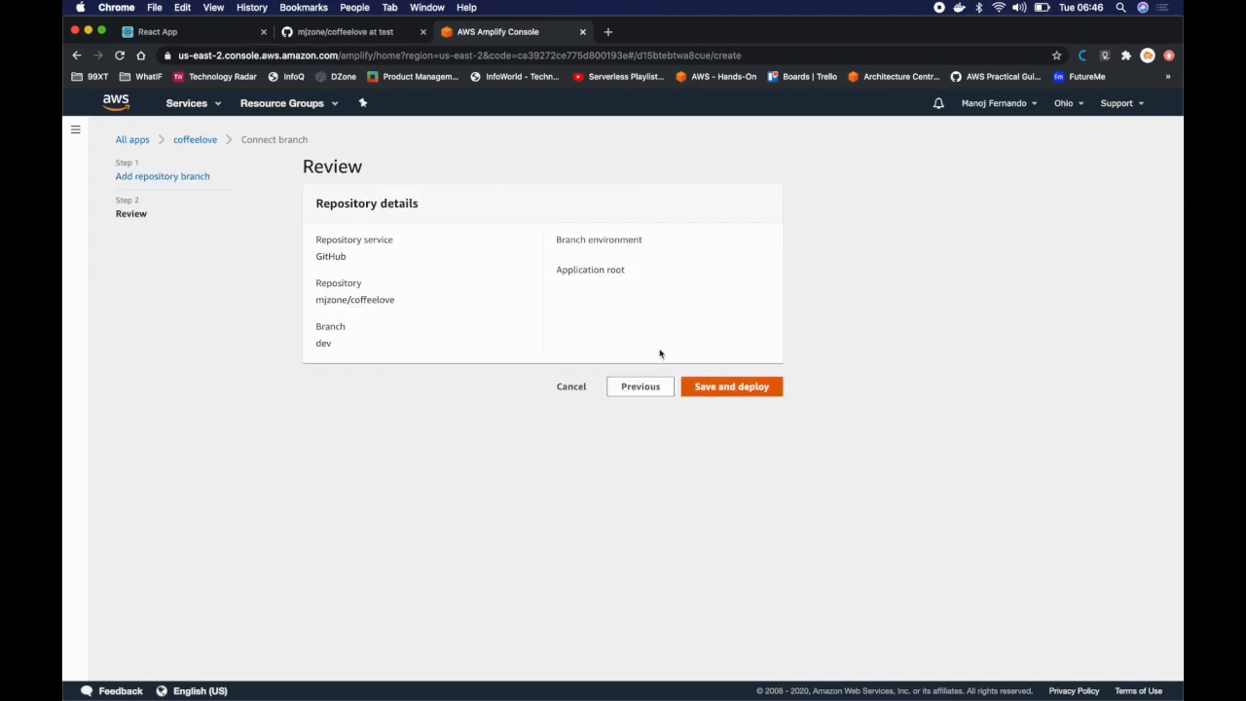
click(759, 391)
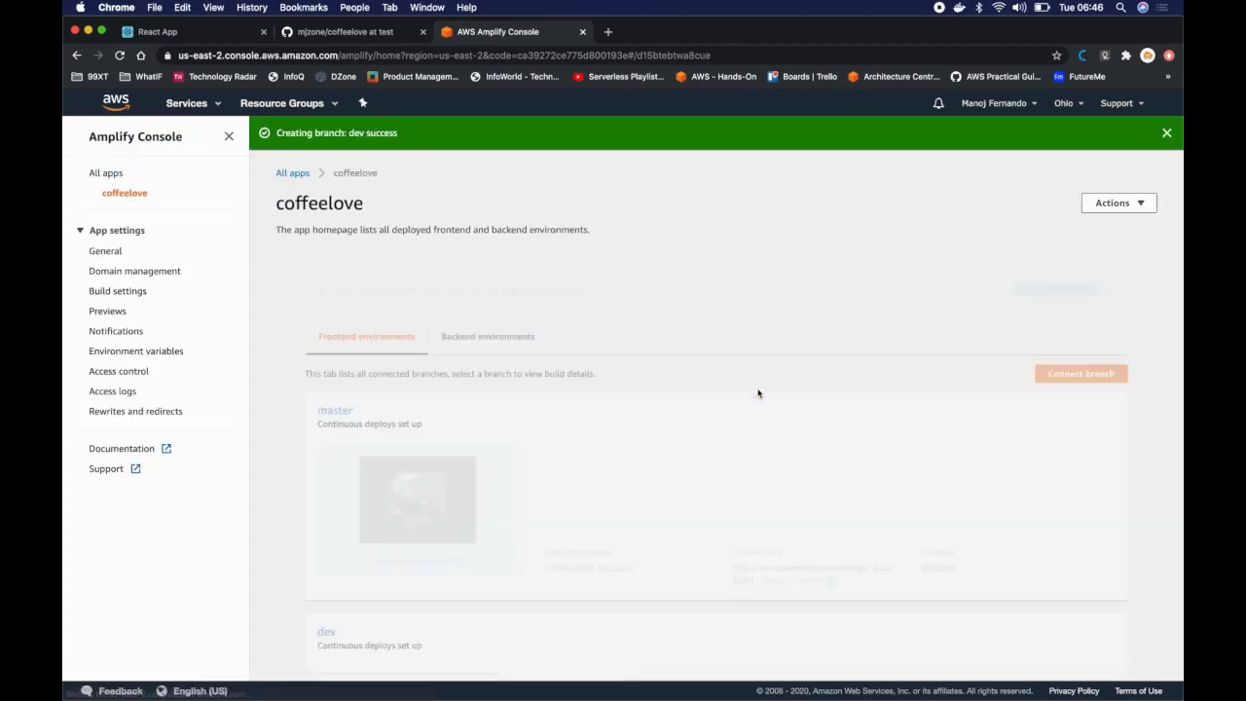
scroll(295, 528, down, 3)
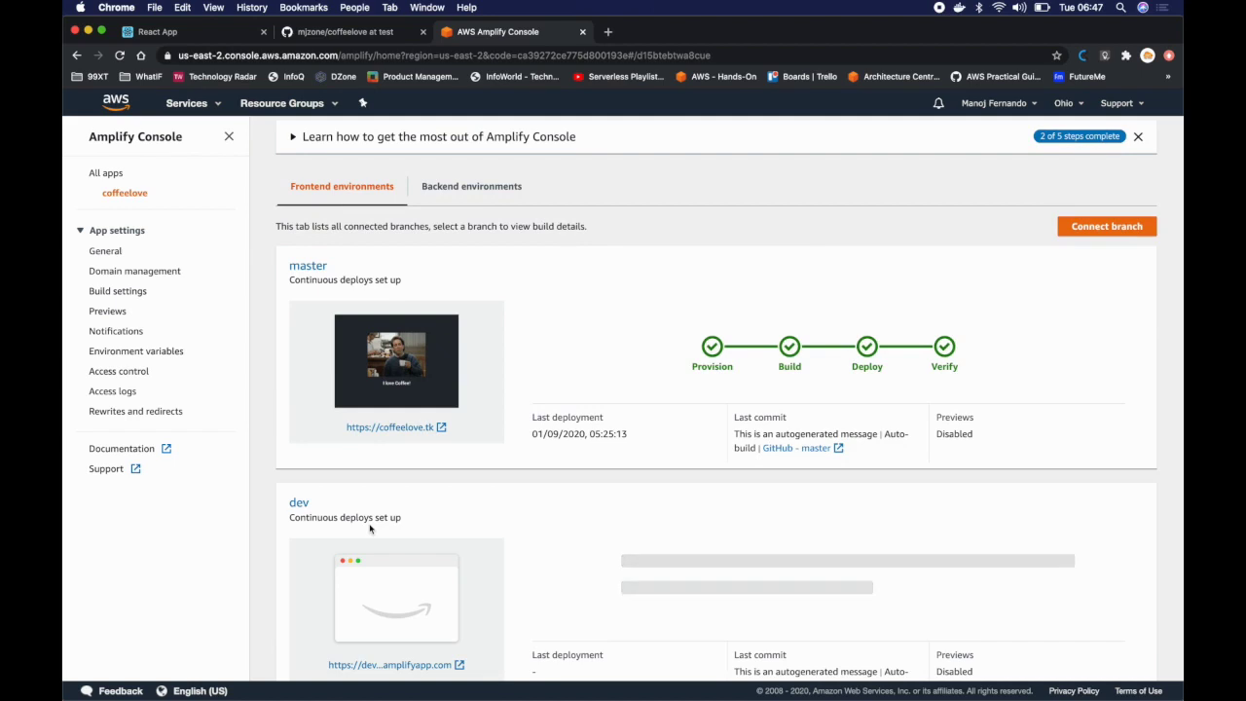
scroll(371, 537, down, 2)
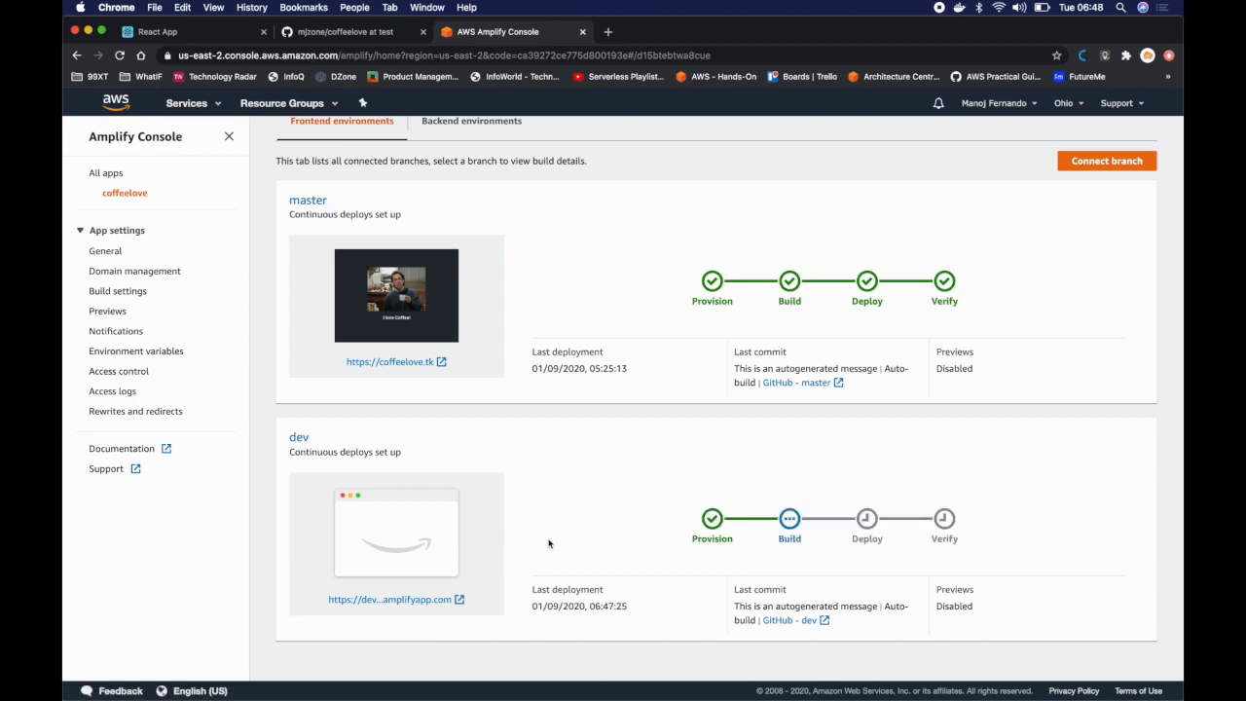
Connect the repository's test branch to the coffeelove app and deploy it
click(1111, 163)
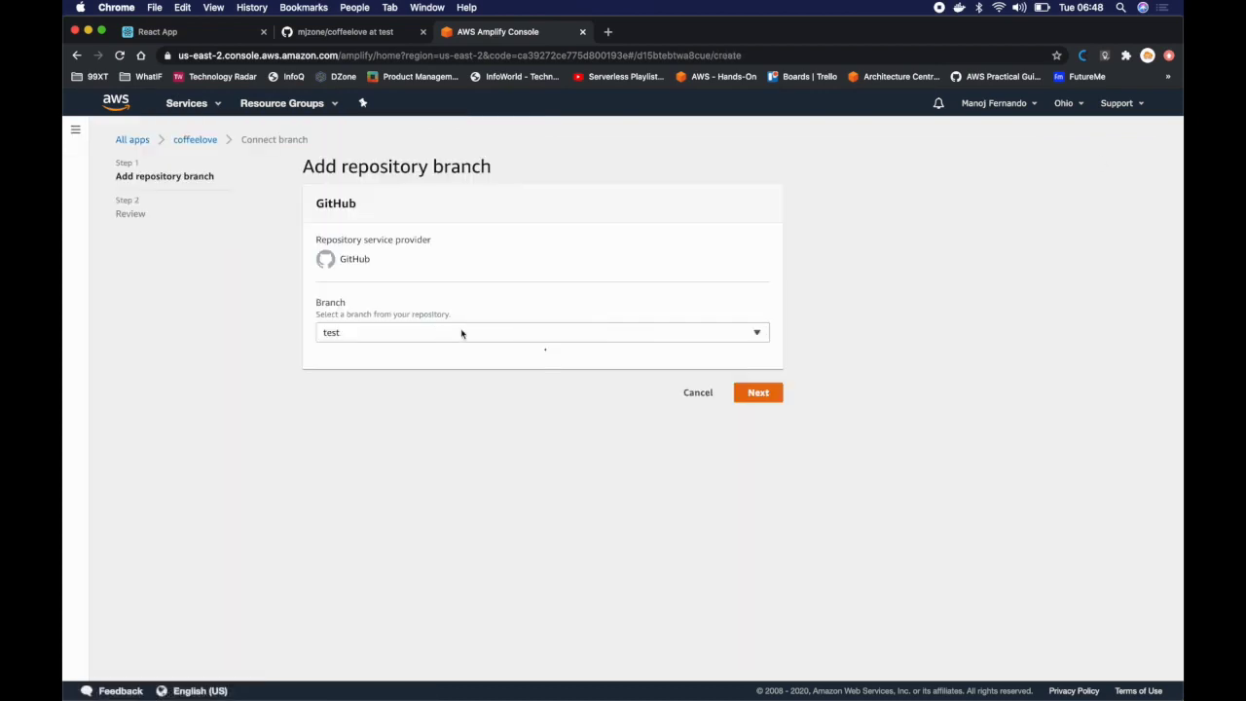
click(615, 334)
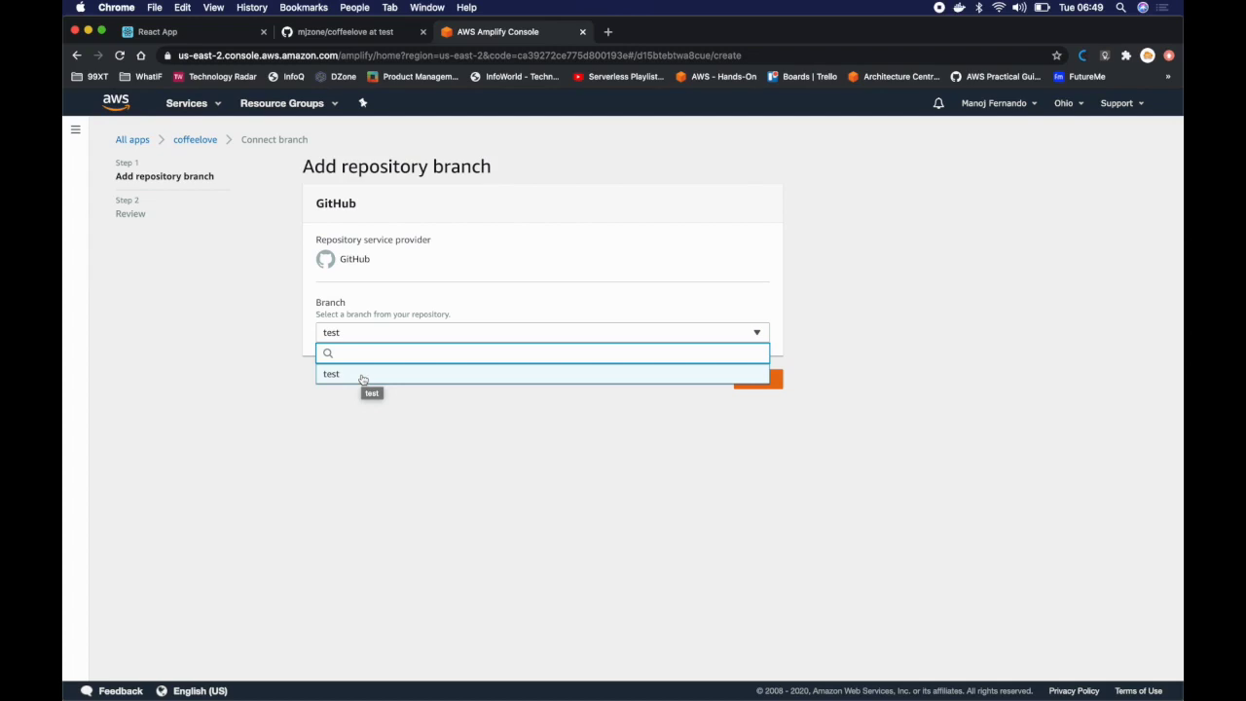
click(331, 375)
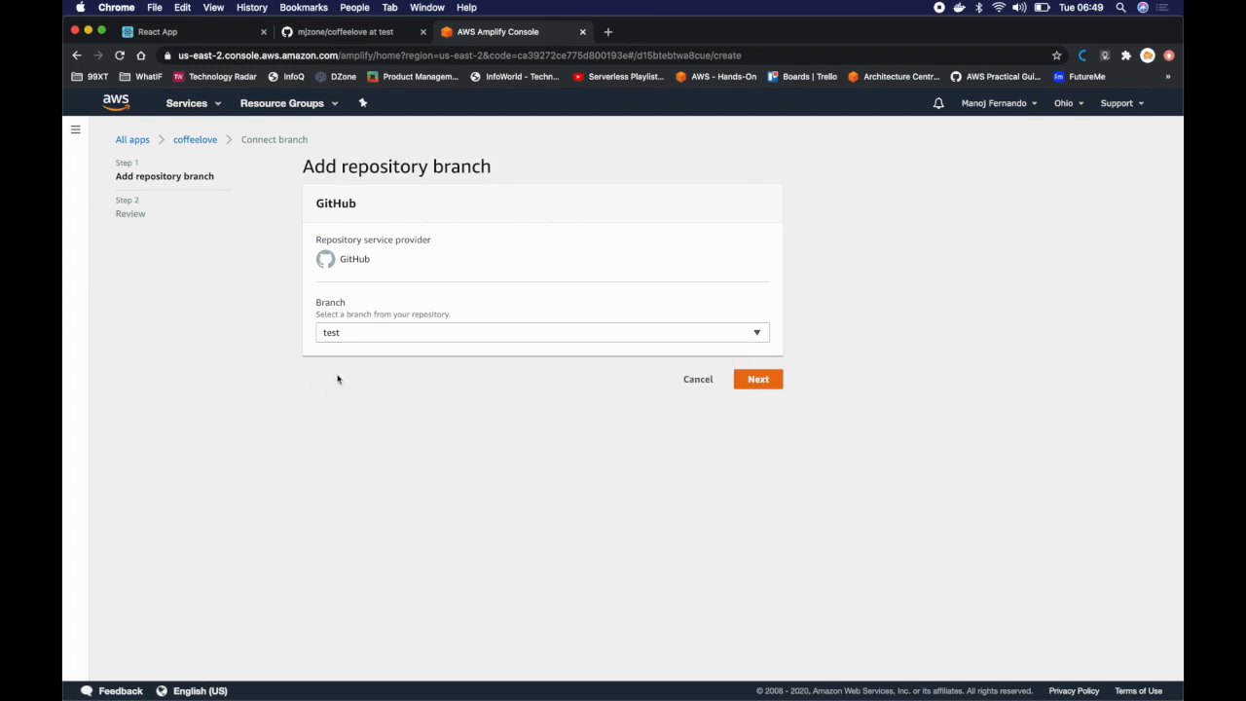
click(760, 381)
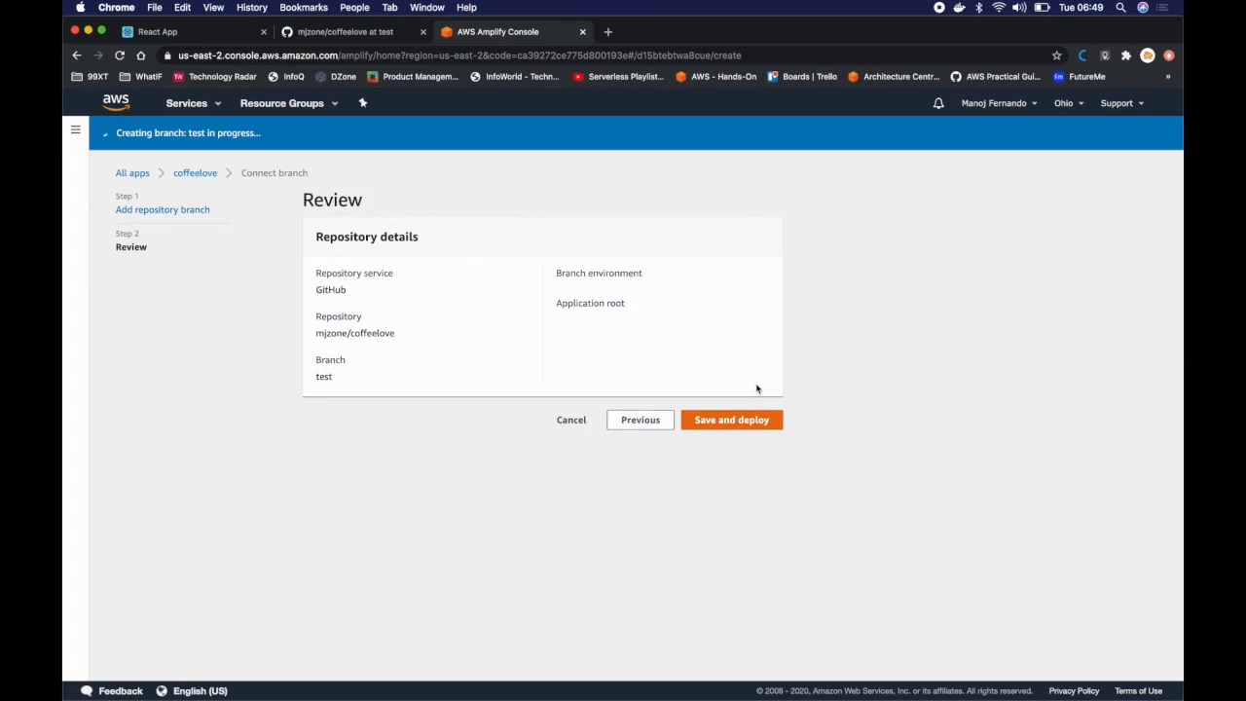
Check the branch deployments, open the dev branch's deployed site and inspect its web address
scroll(756, 388, down, 5)
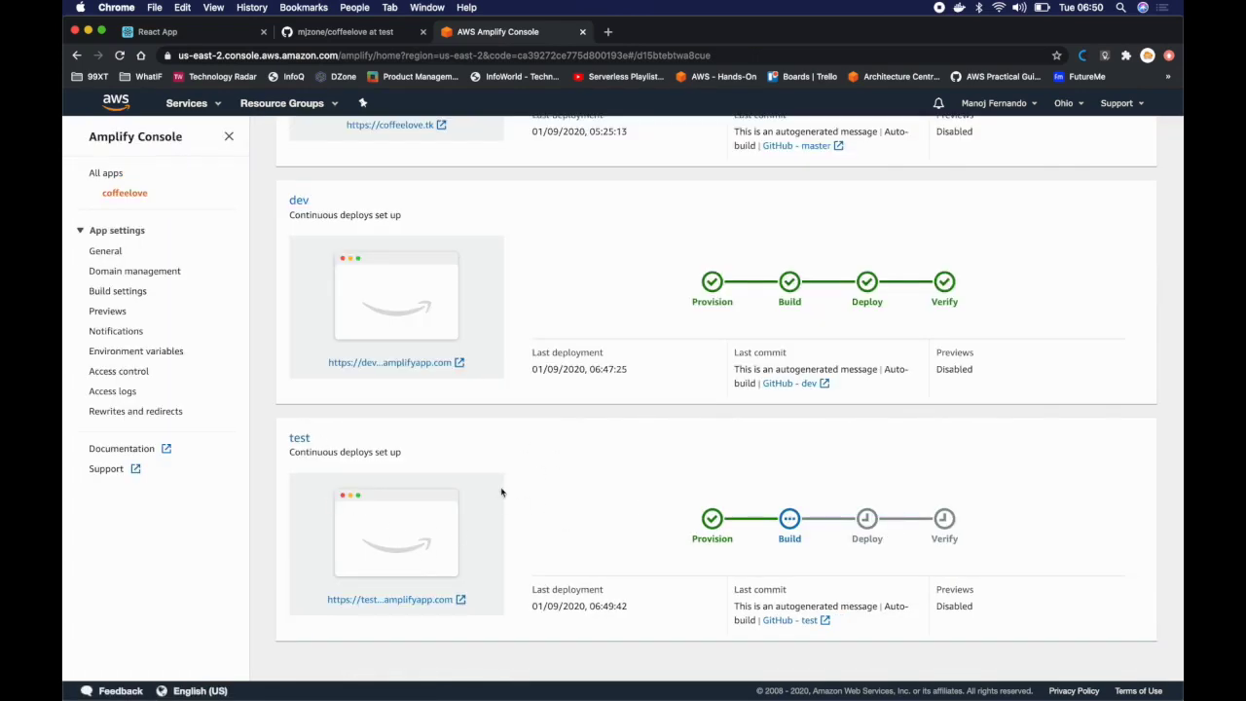
scroll(501, 492, up, 2)
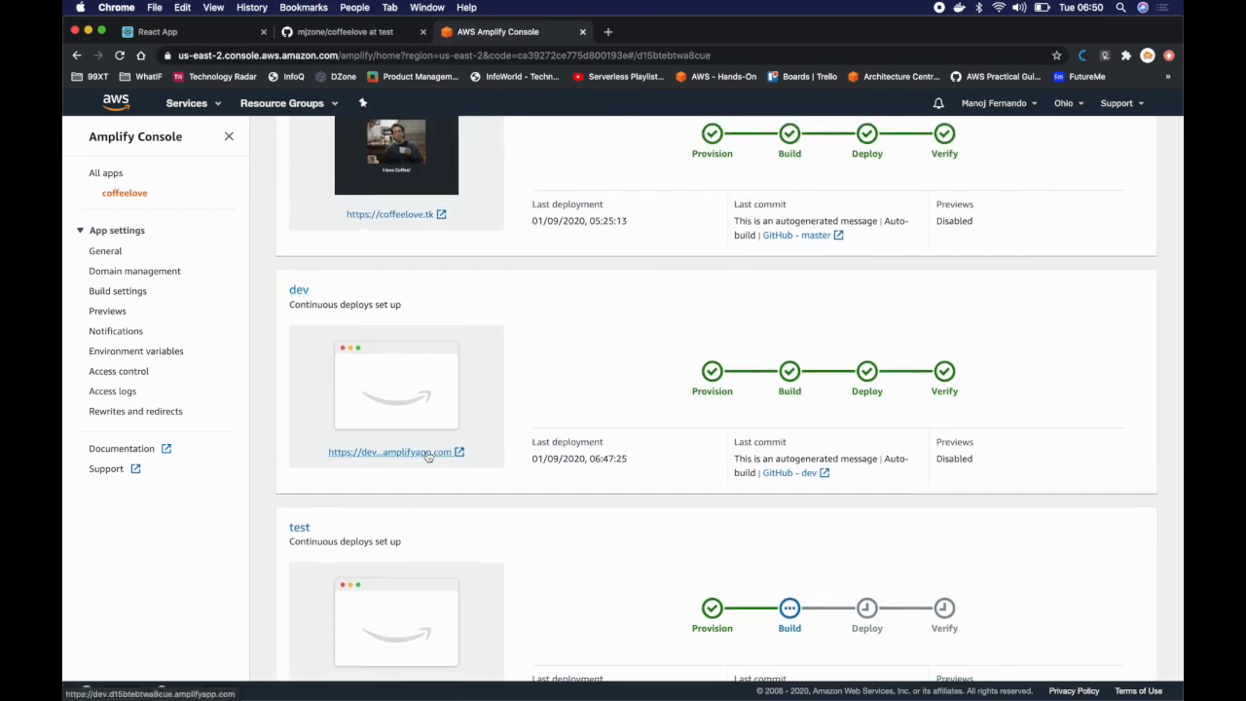
click(428, 453)
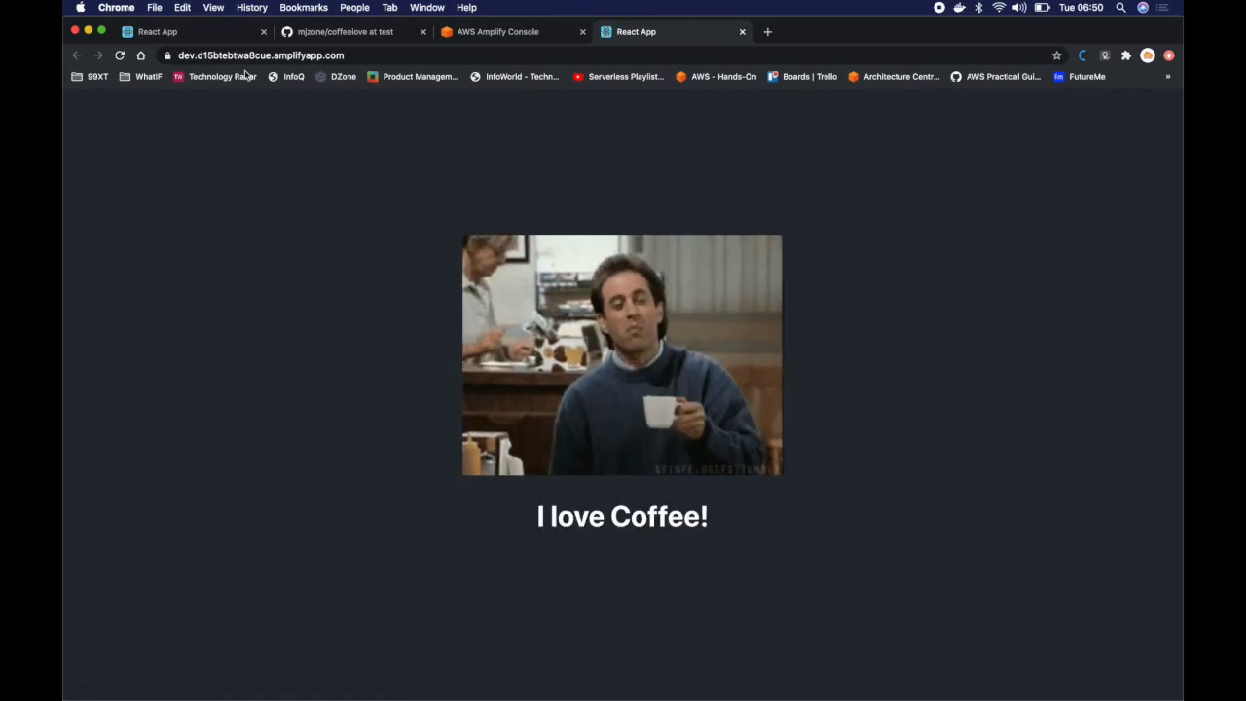
click(360, 56)
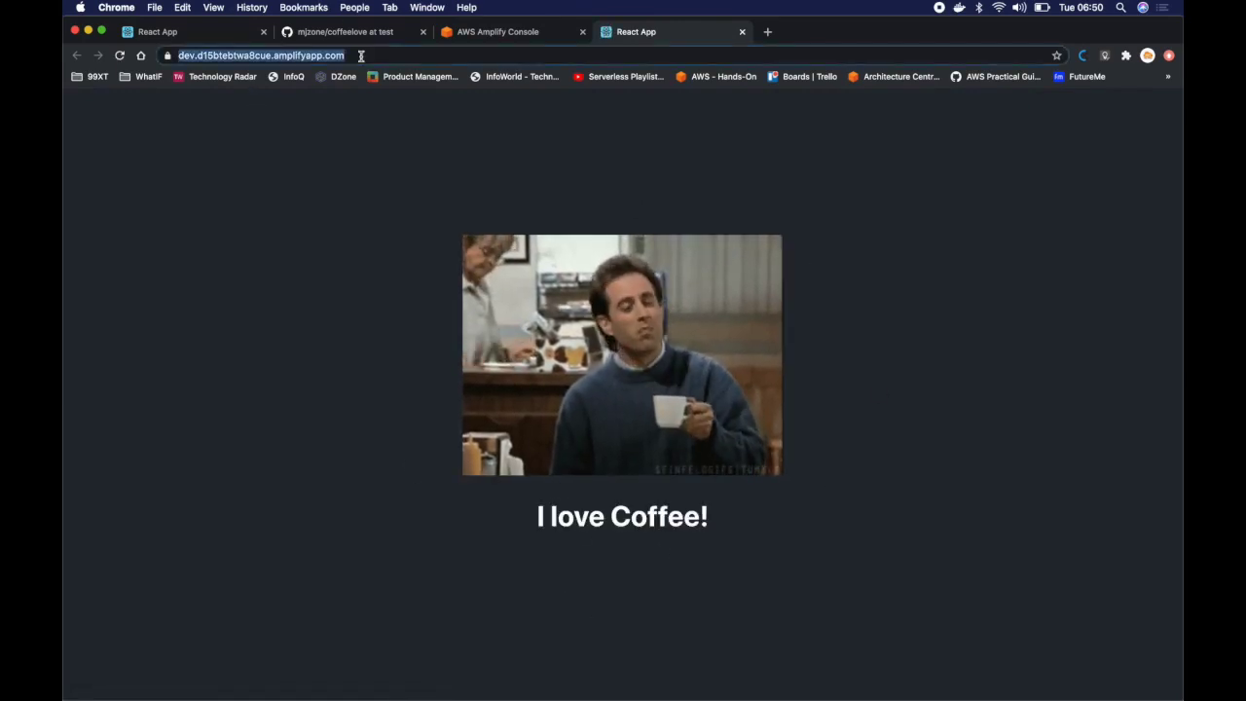
Inspect the dev site's amplifyapp.com address and open the subdomain settings of the coffeelove.tk custom domain in Amplify's domain management
click(248, 56)
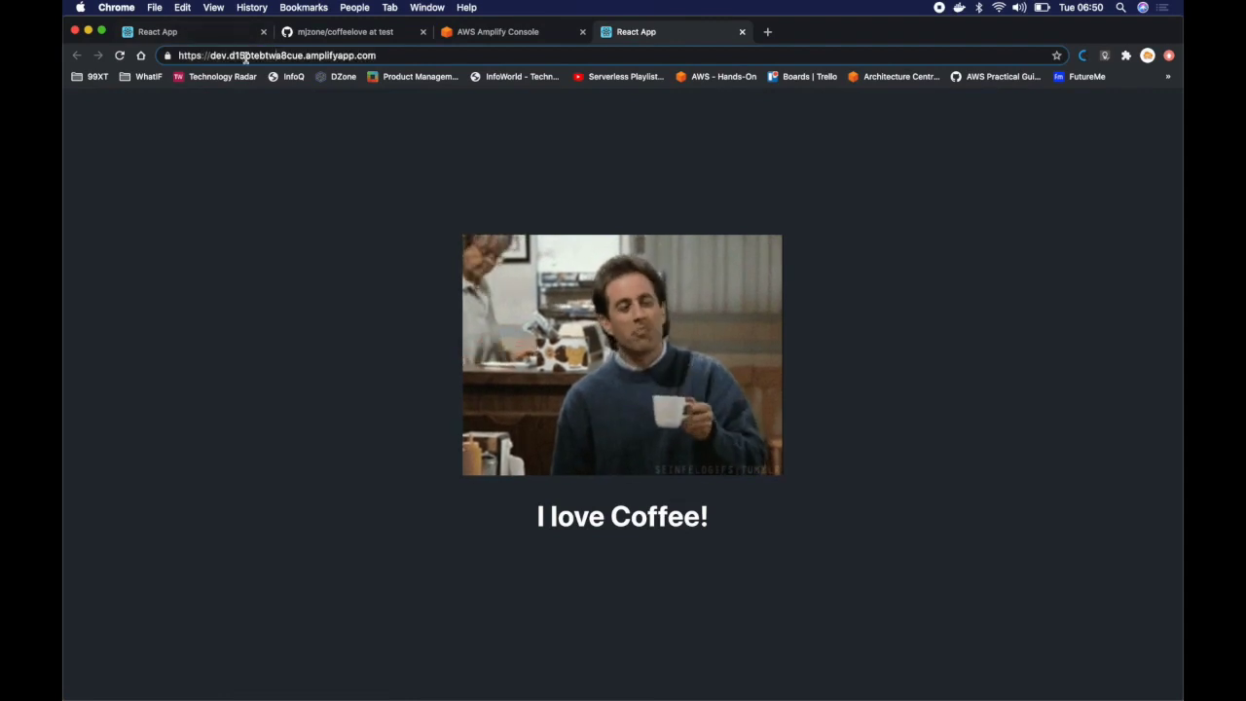
double_click(334, 55)
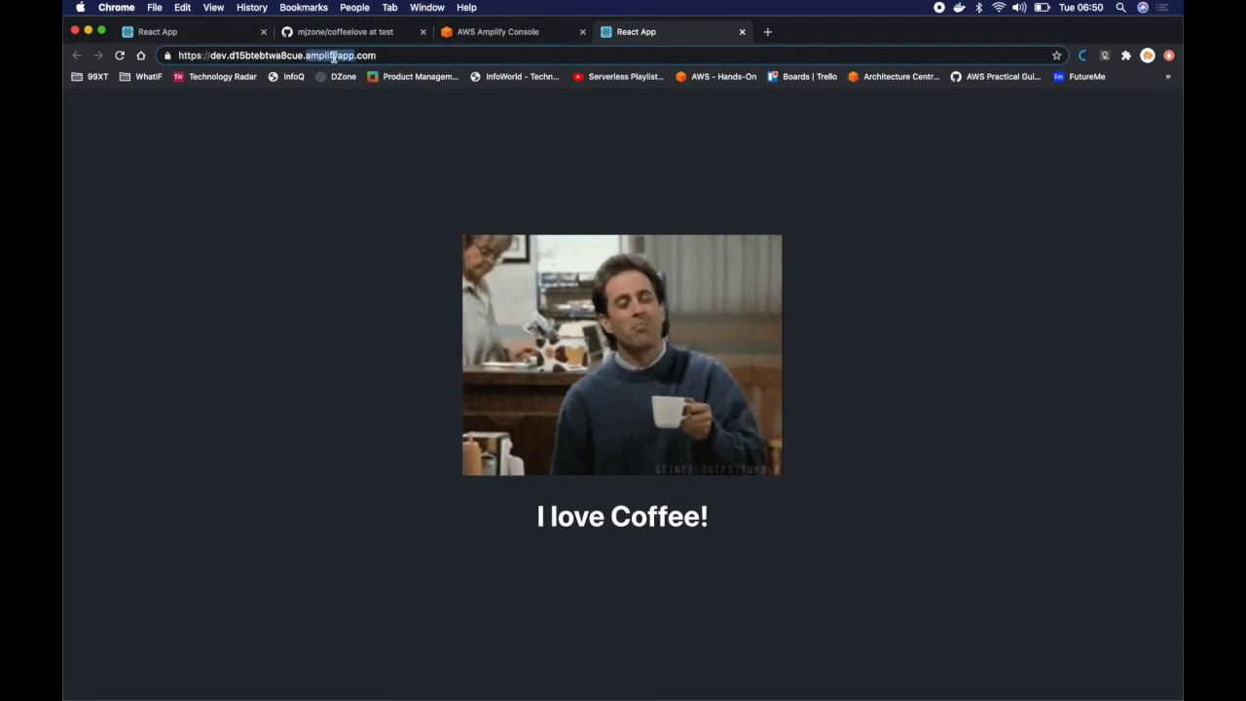
click(503, 36)
scroll(459, 390, up, 5)
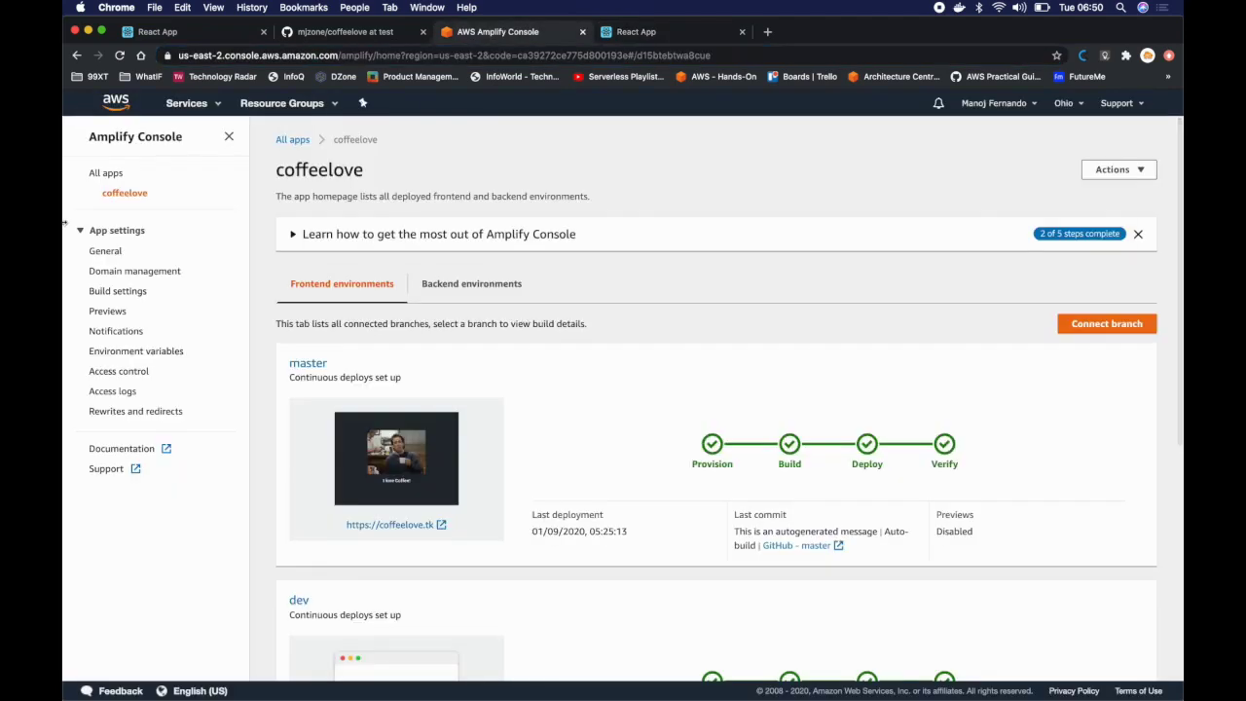
click(156, 274)
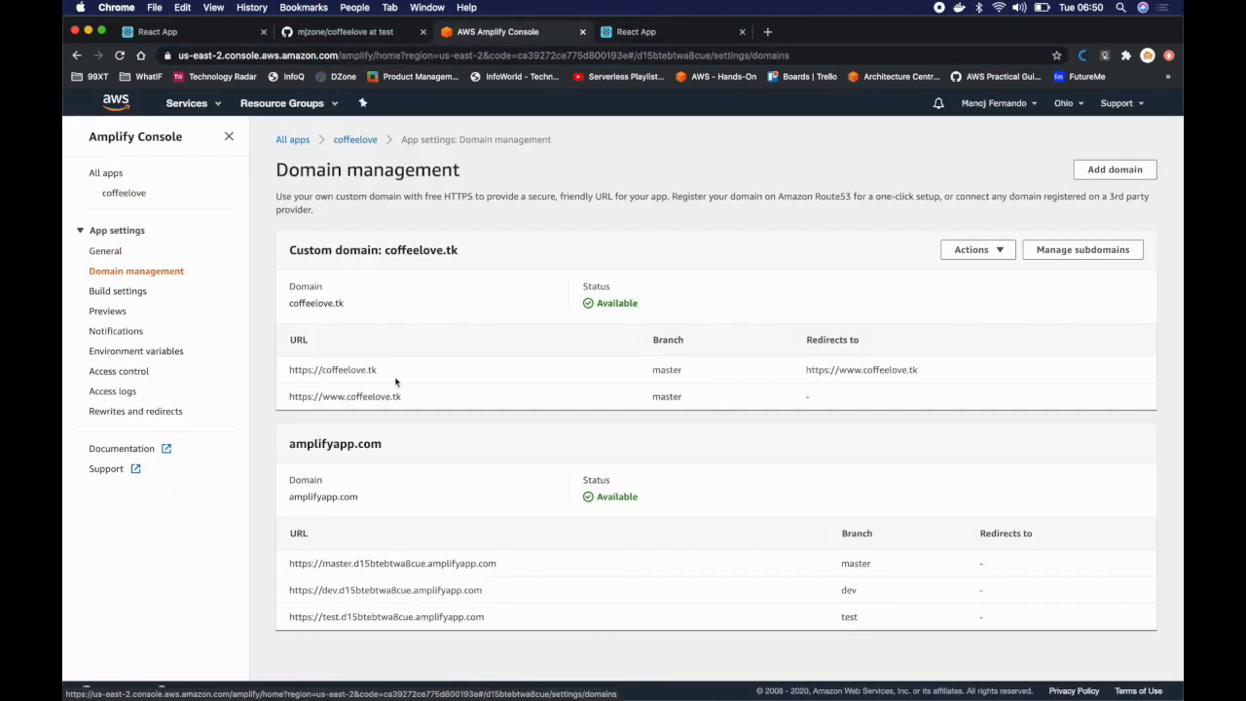
click(1087, 252)
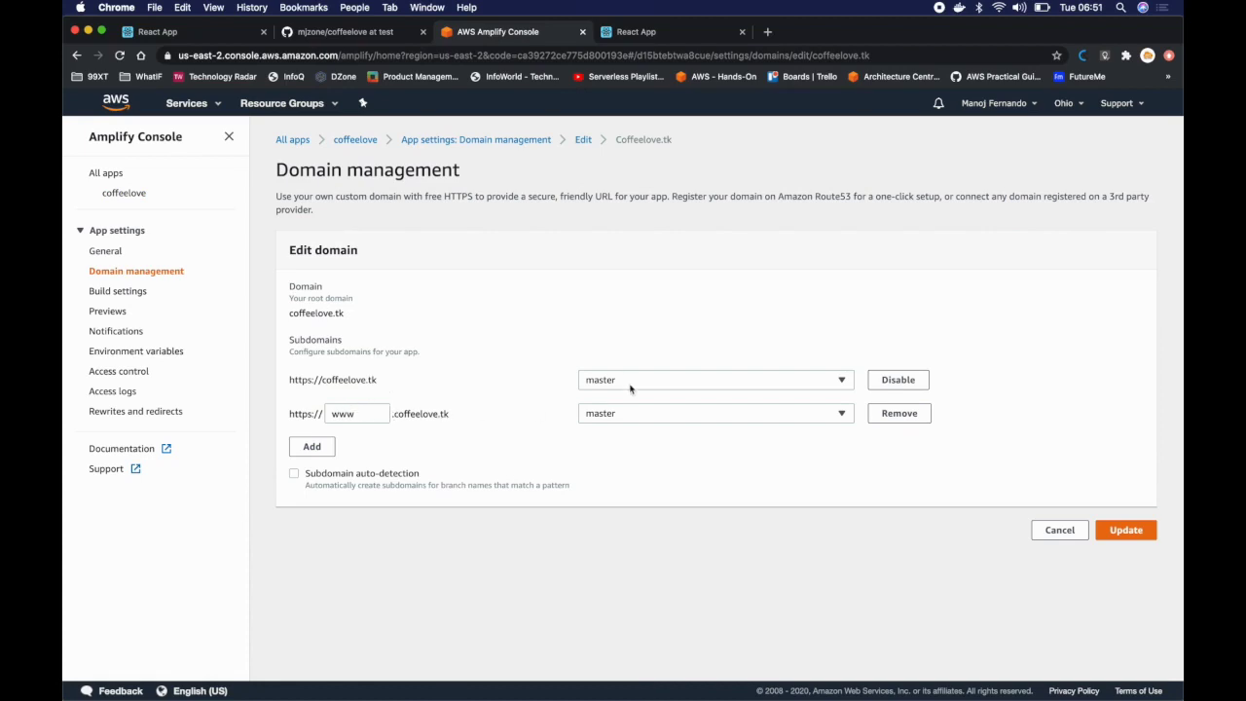
Add the subdomain dev.coffeelove.tk pointing to the dev branch and update the domain configuration
click(314, 448)
double_click(352, 448)
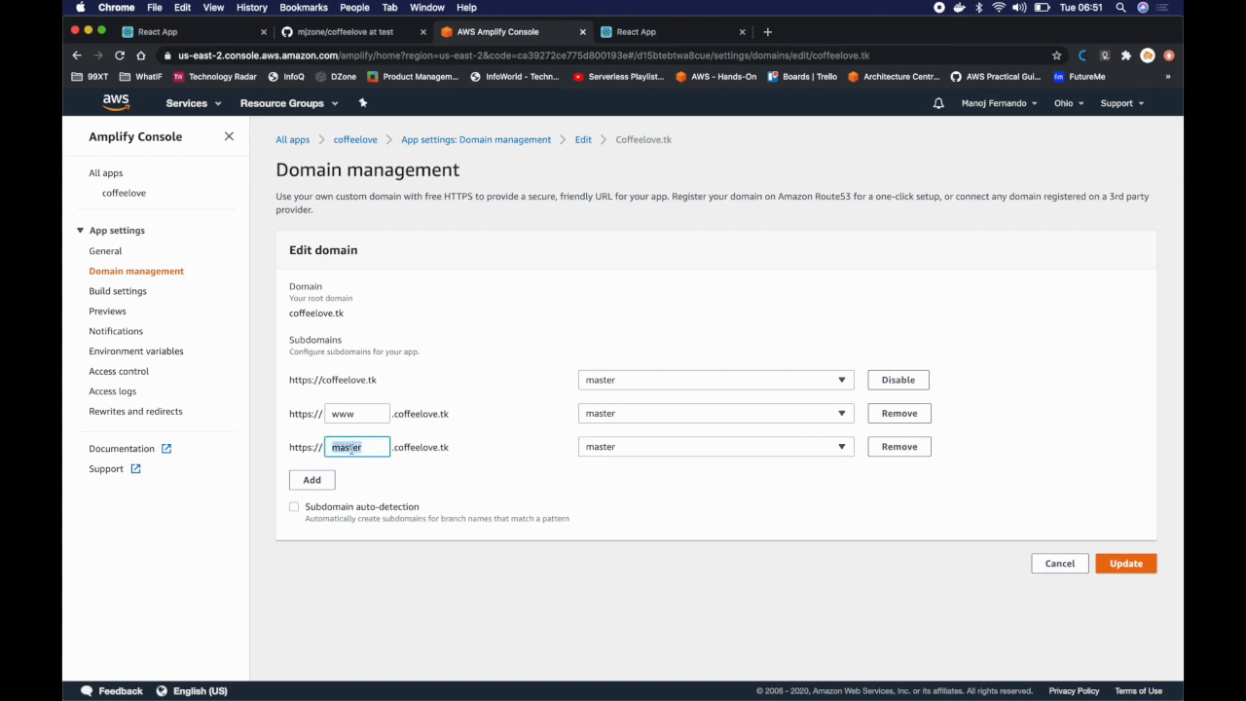
text(dev)
click(660, 451)
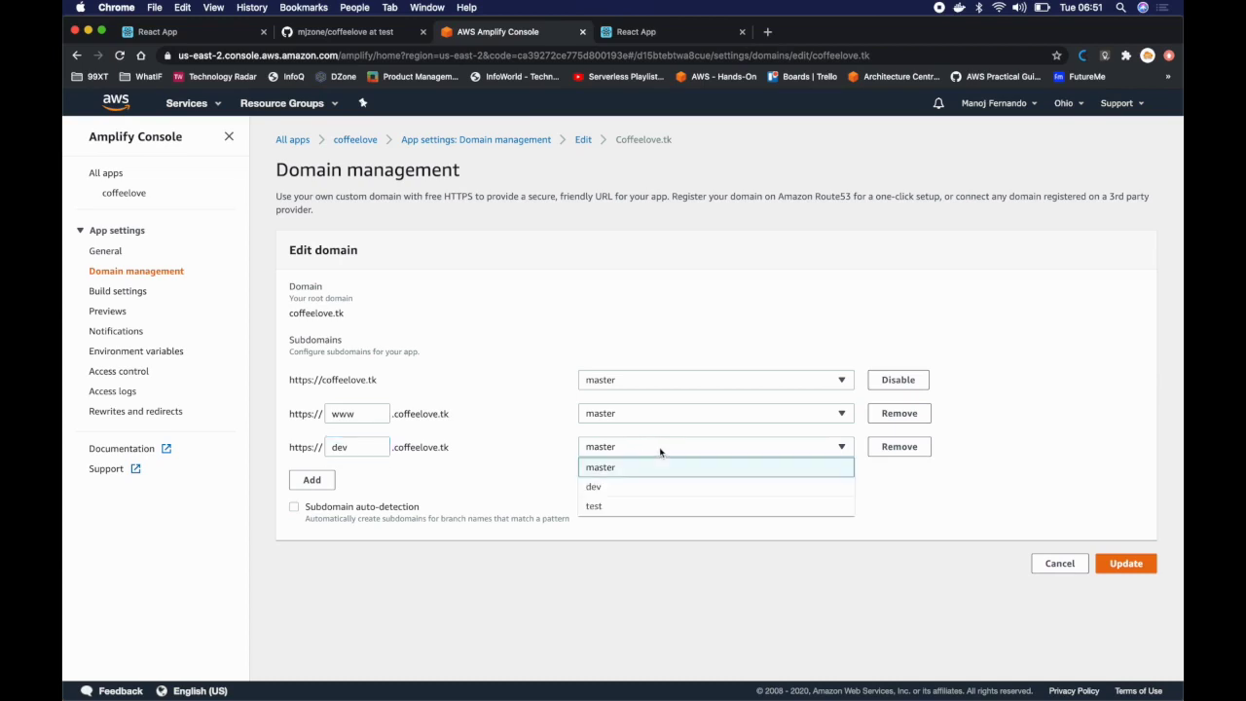
click(623, 490)
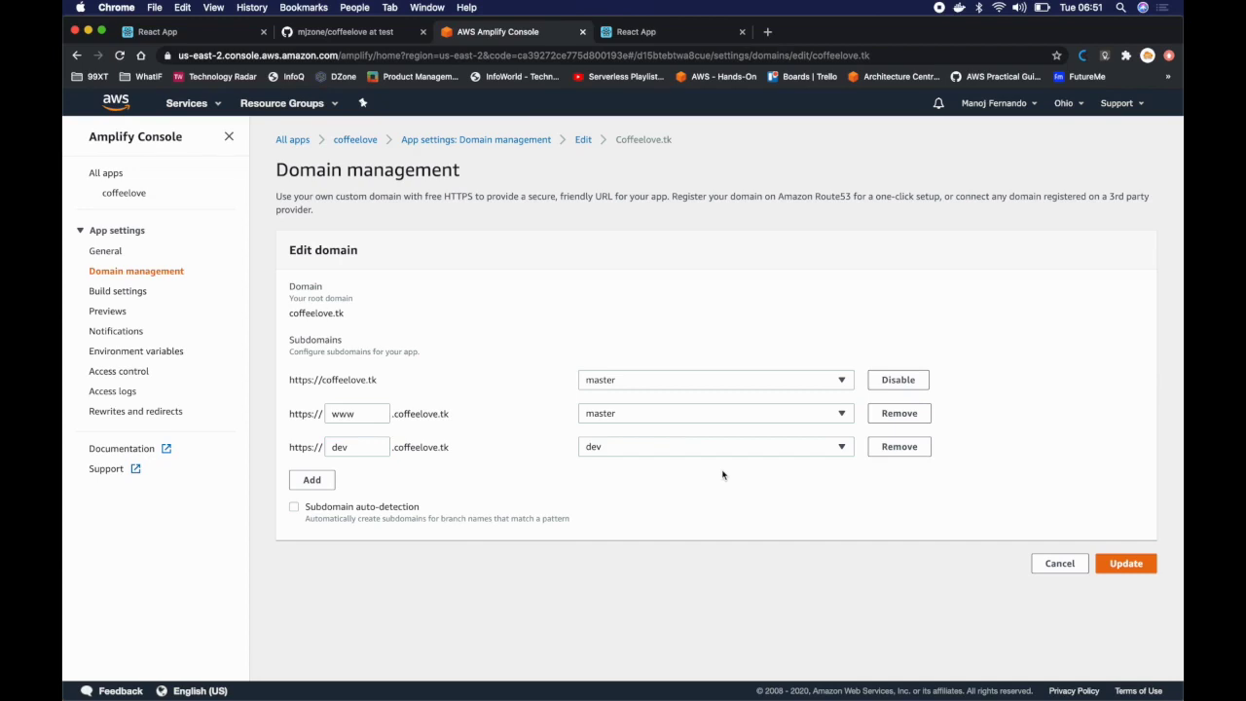
click(1127, 562)
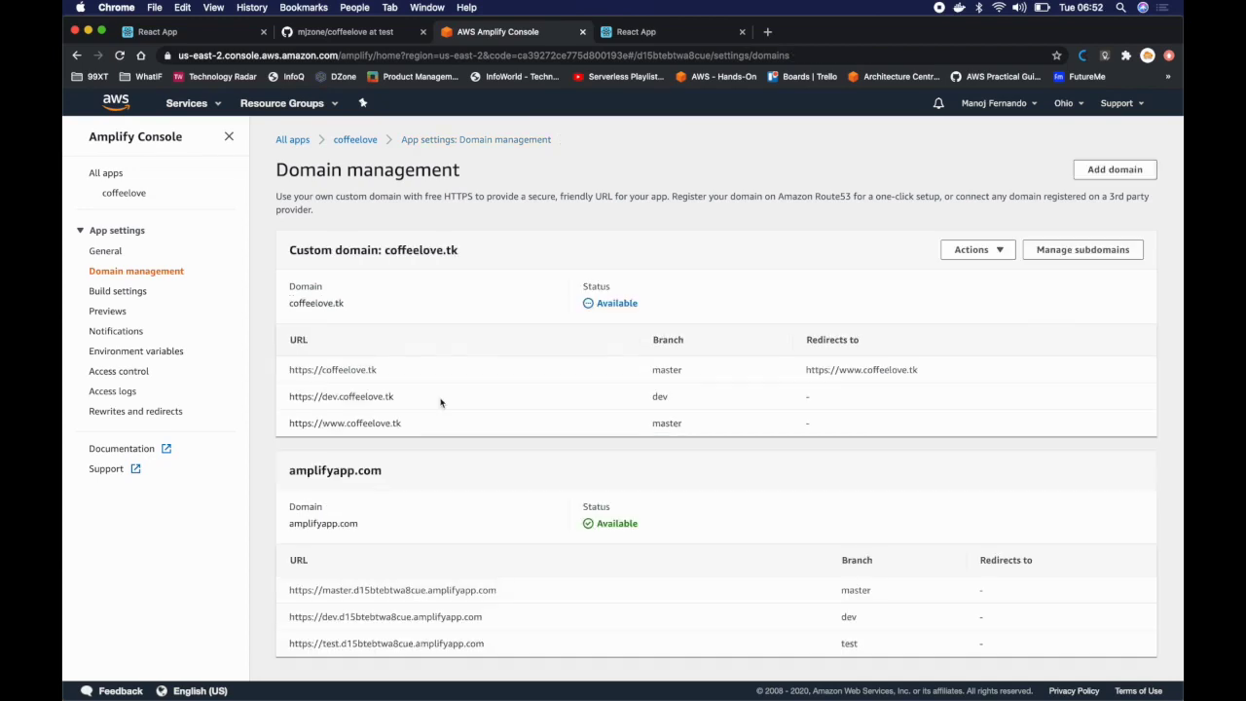
drag(436, 402, 289, 401)
key(super+c)
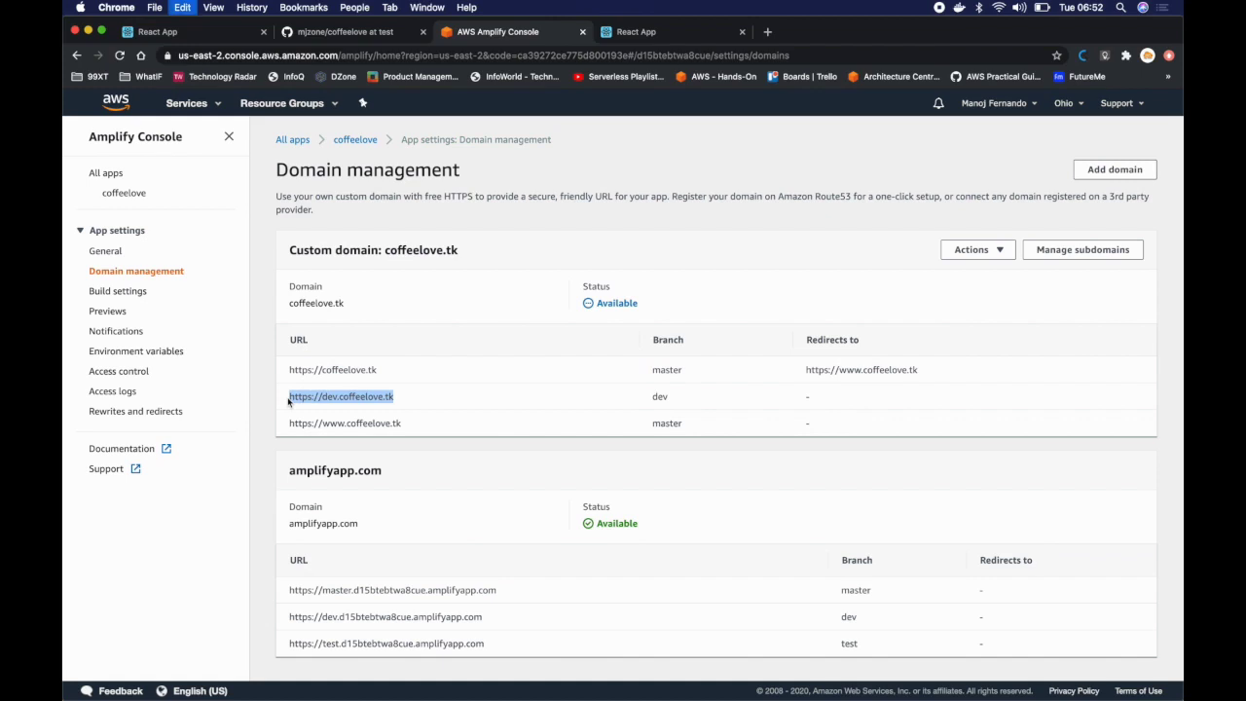
click(698, 32)
click(370, 54)
key(super+v)
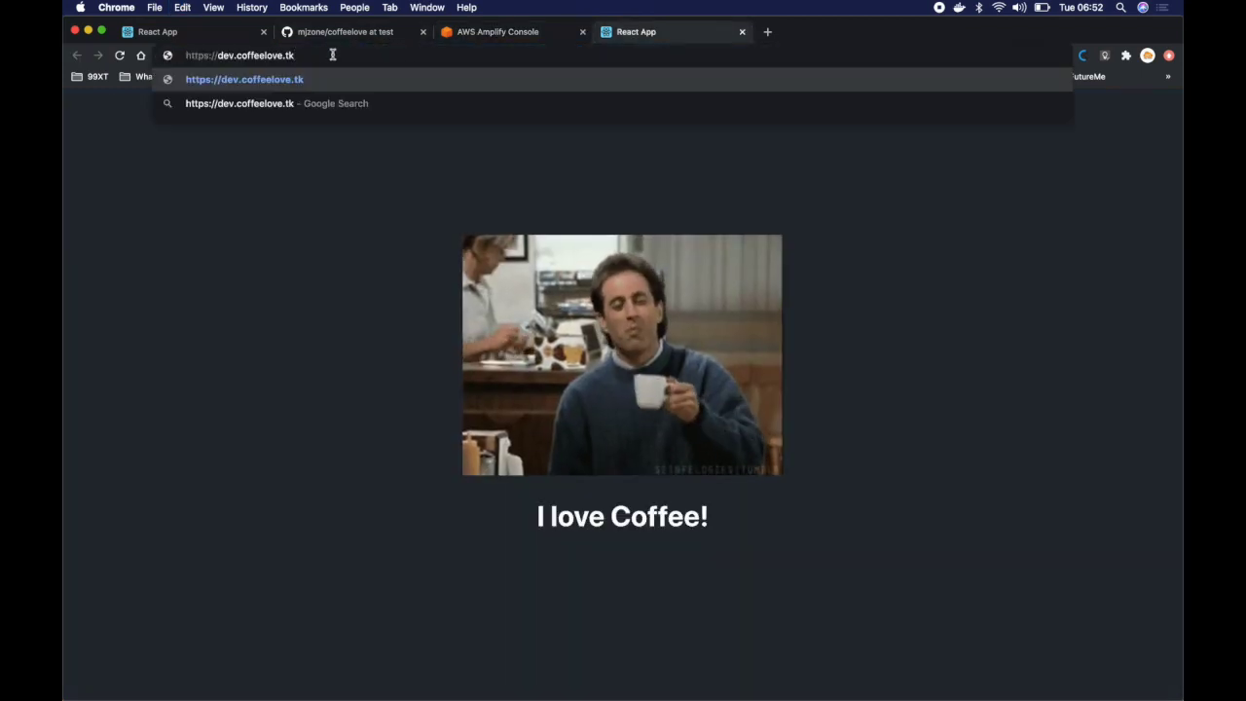
key(Return)
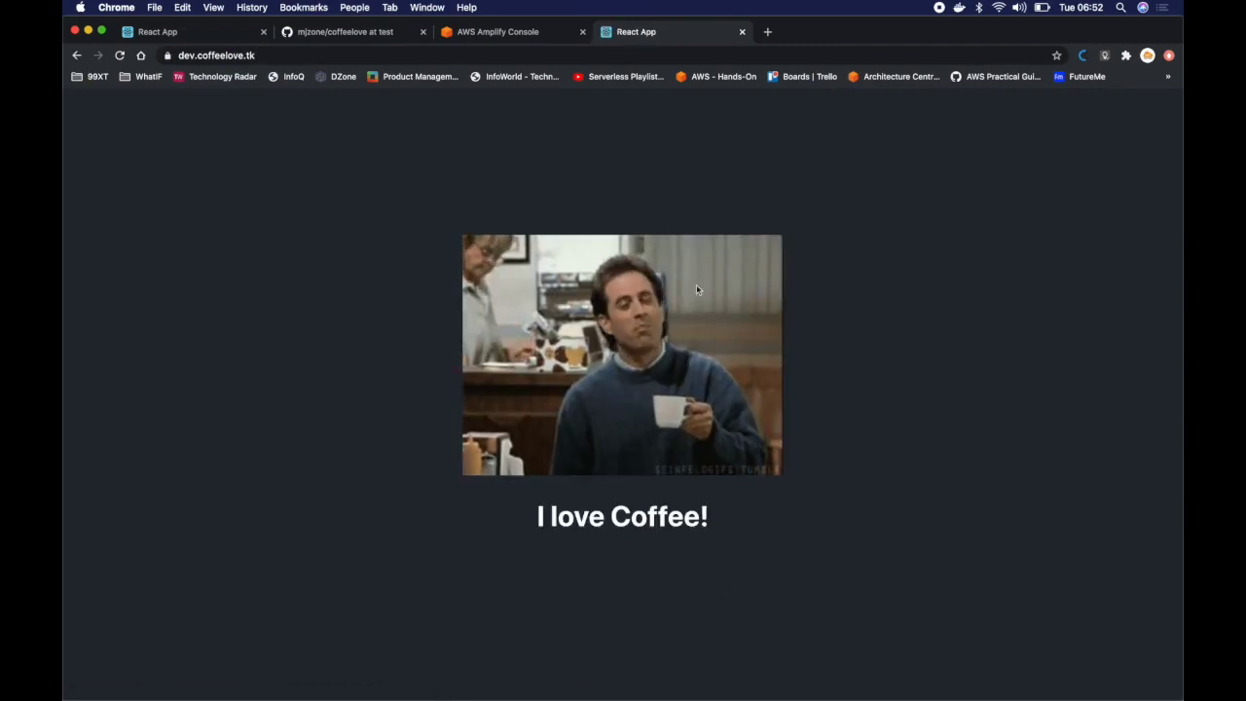
Return to the coffeelove app overview in Amplify and open the test branch's site at test.coffeelove.tk
key(ctrl+shift+Tab)
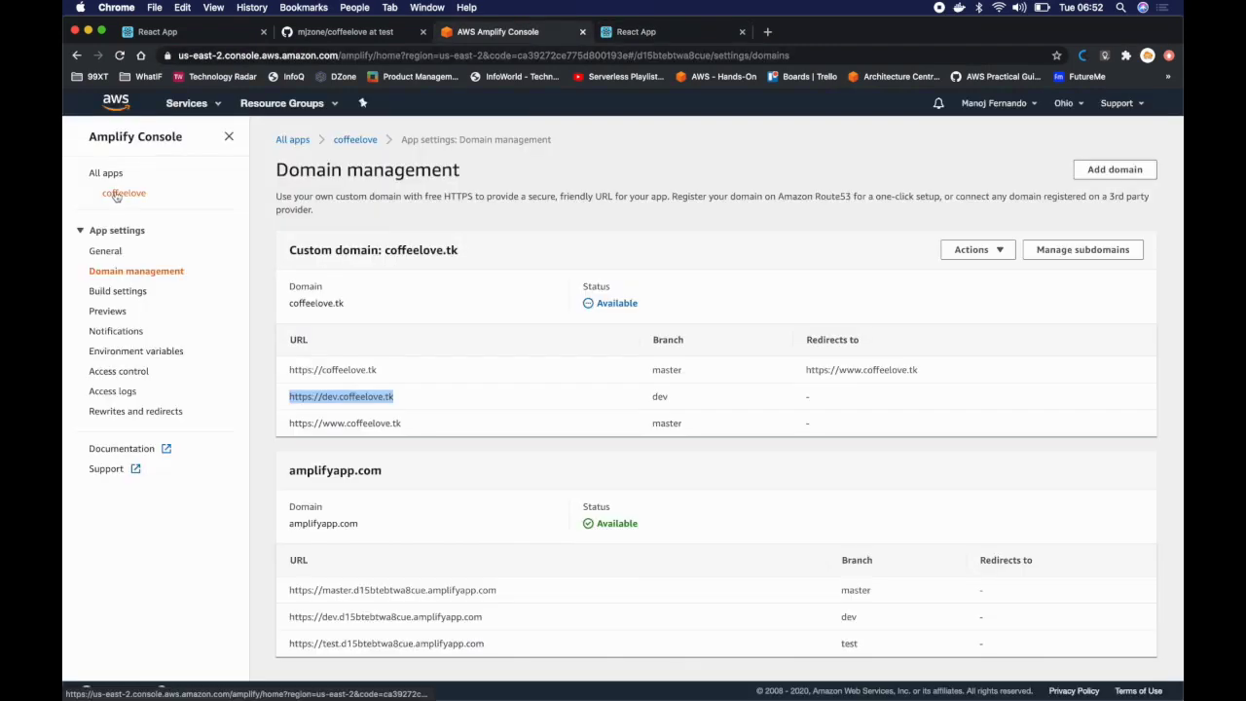
click(115, 194)
scroll(603, 525, down, 10)
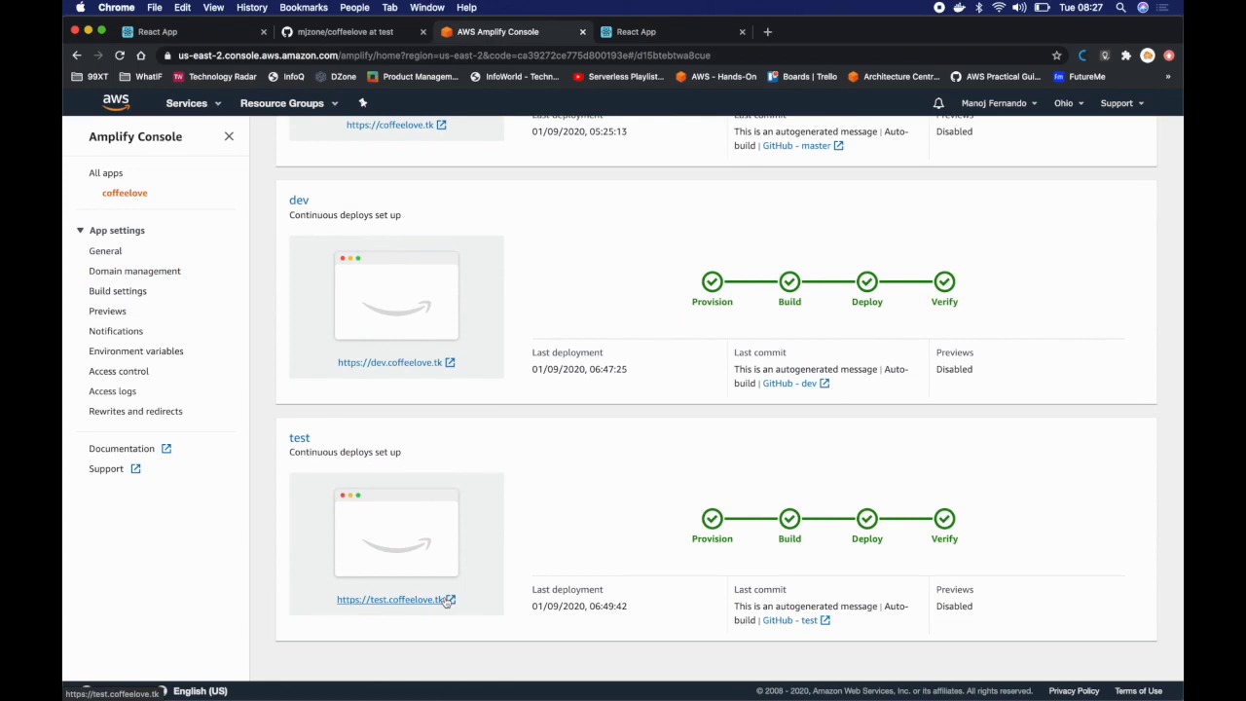
click(447, 600)
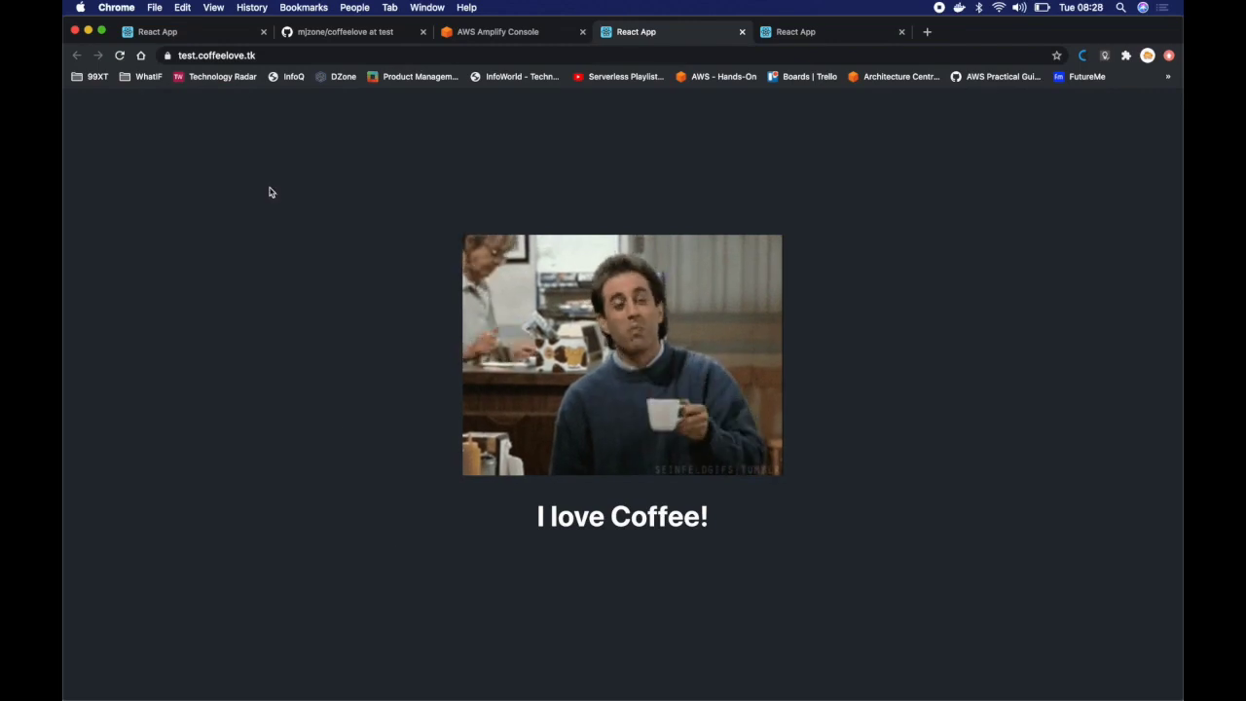
Load the production site coffeelove.tk separately and compare it with the open dev and test sites
click(802, 32)
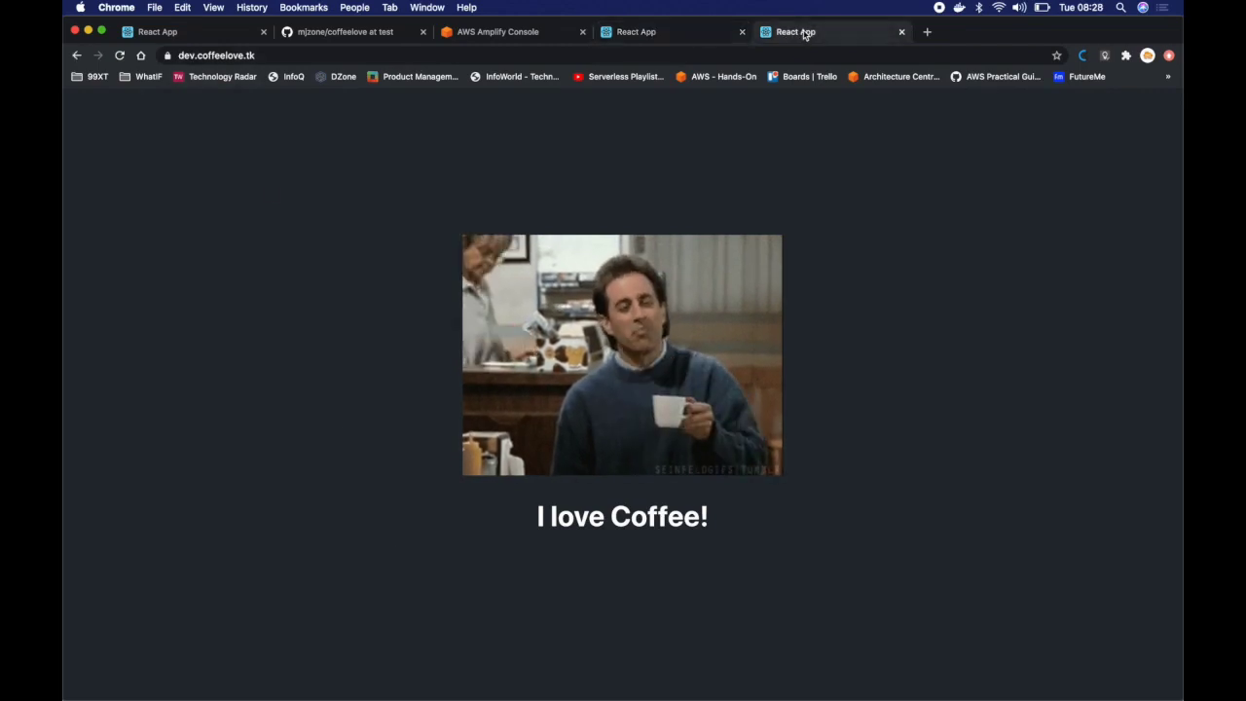
click(927, 32)
text(coff)
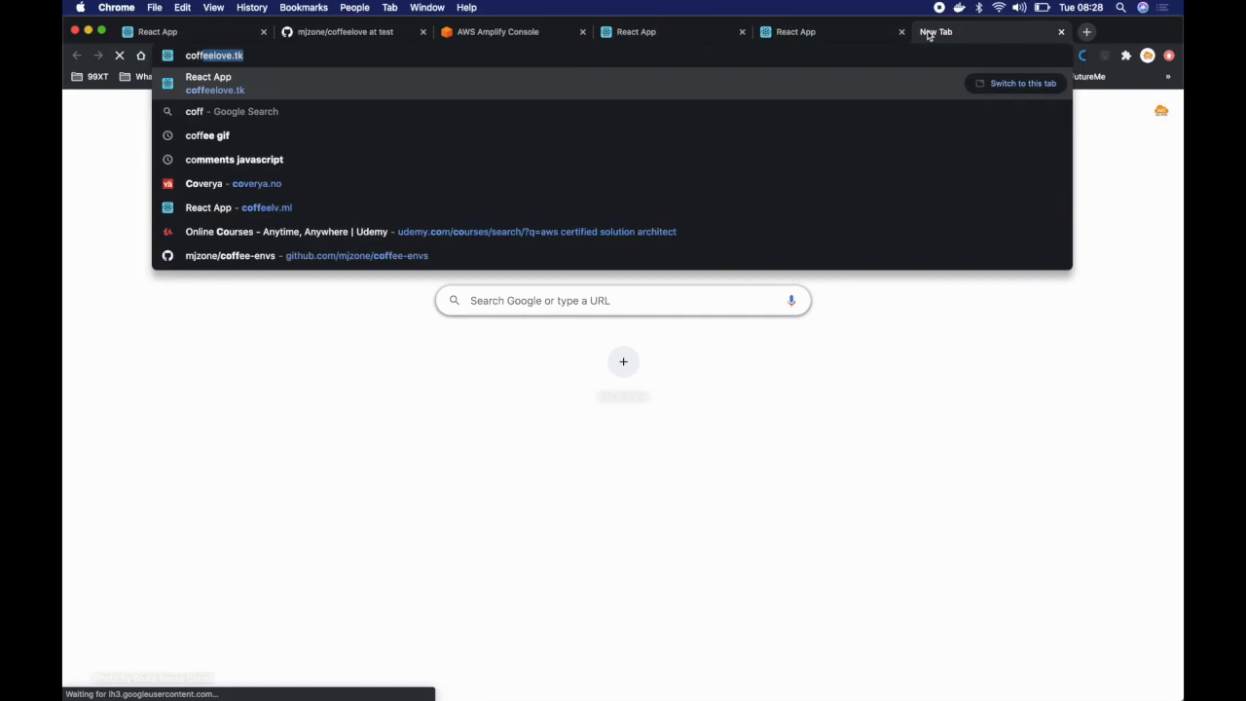
key(Return)
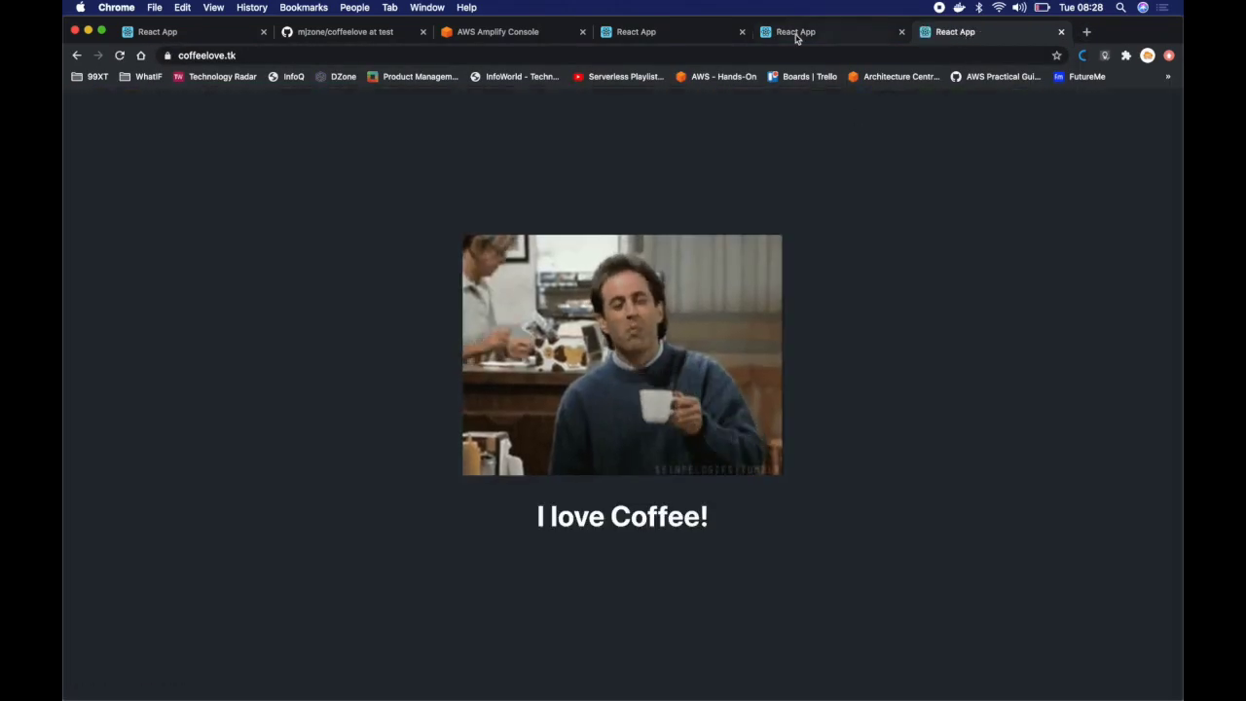
click(796, 32)
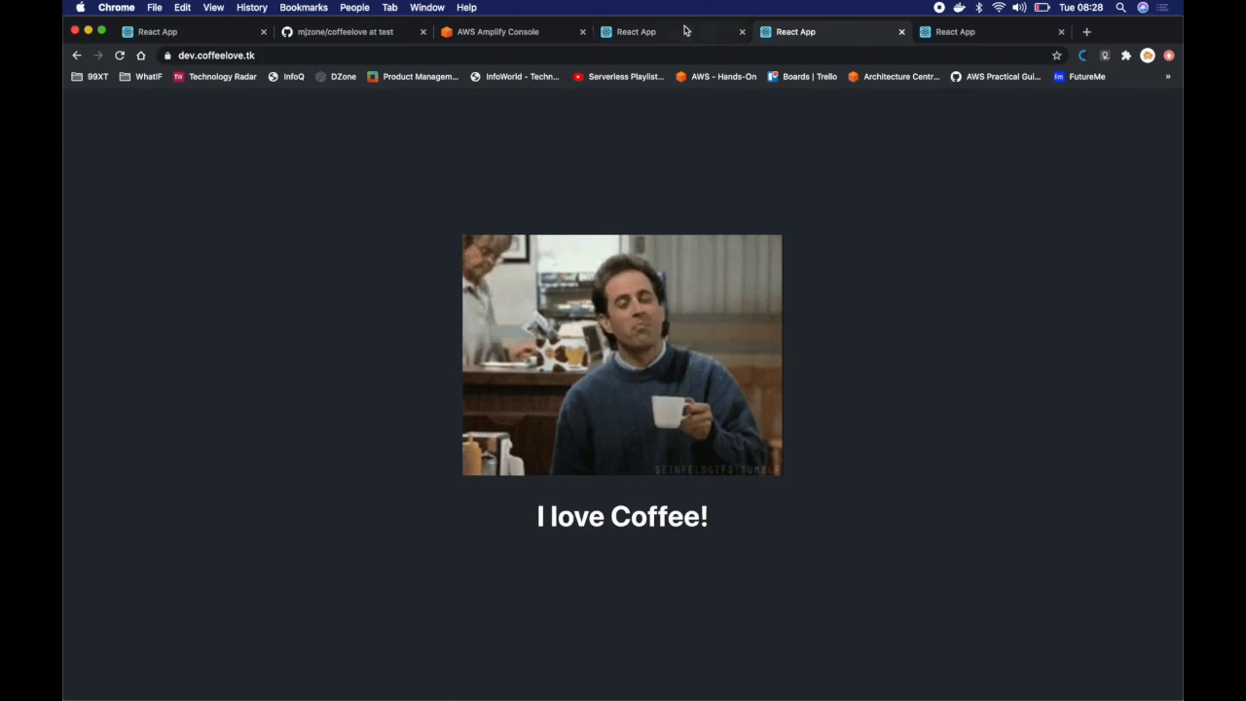
click(684, 29)
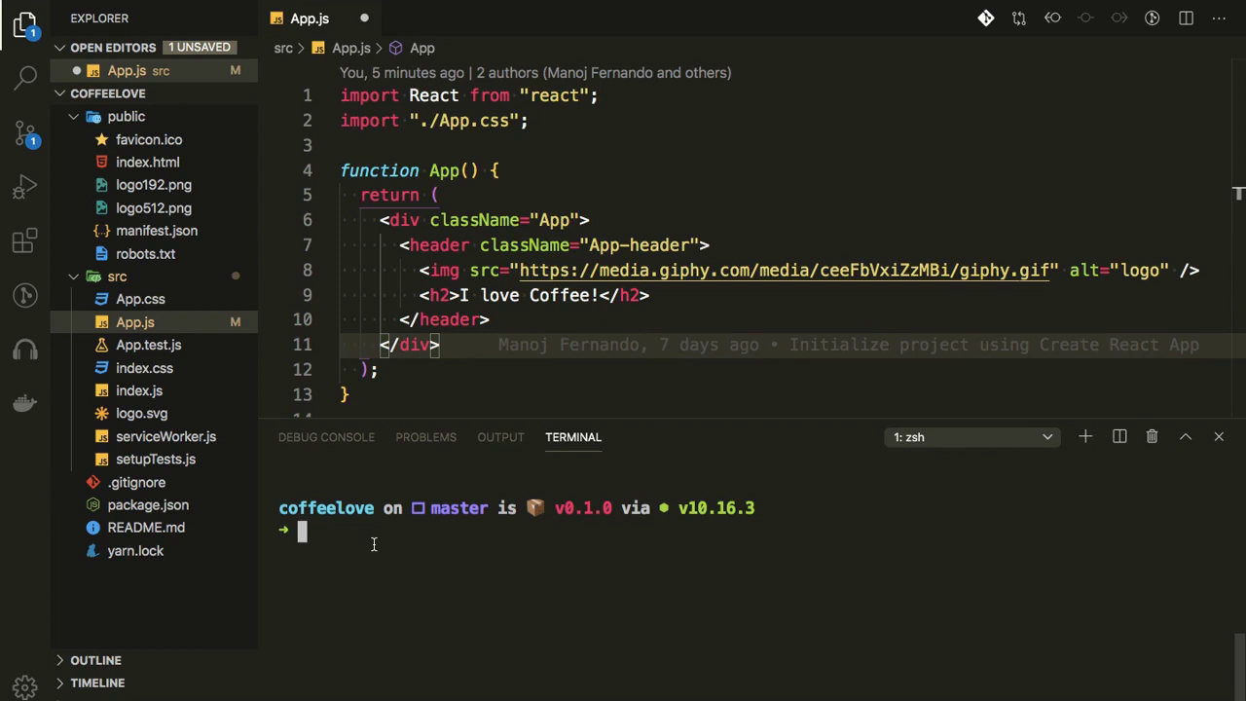
Create and switch to a new Git branch named tea from the coffeelove project's terminal in Visual Studio Code
text(git )
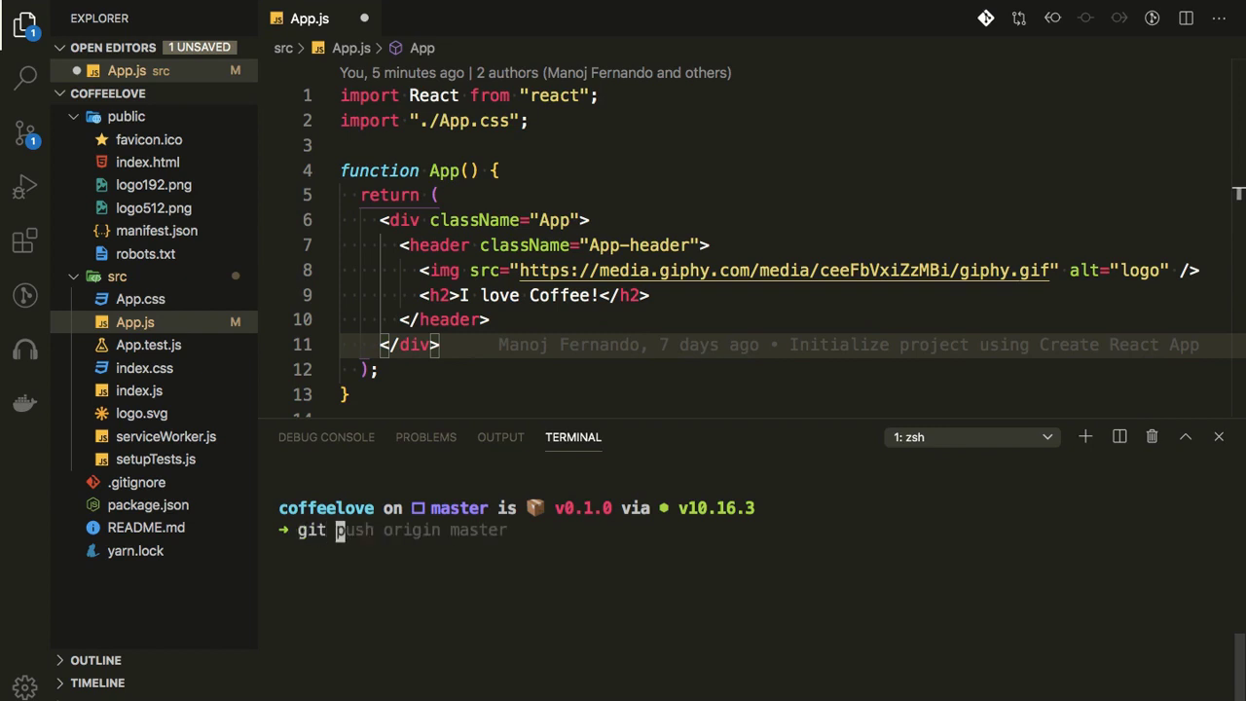
text(checkout -b )
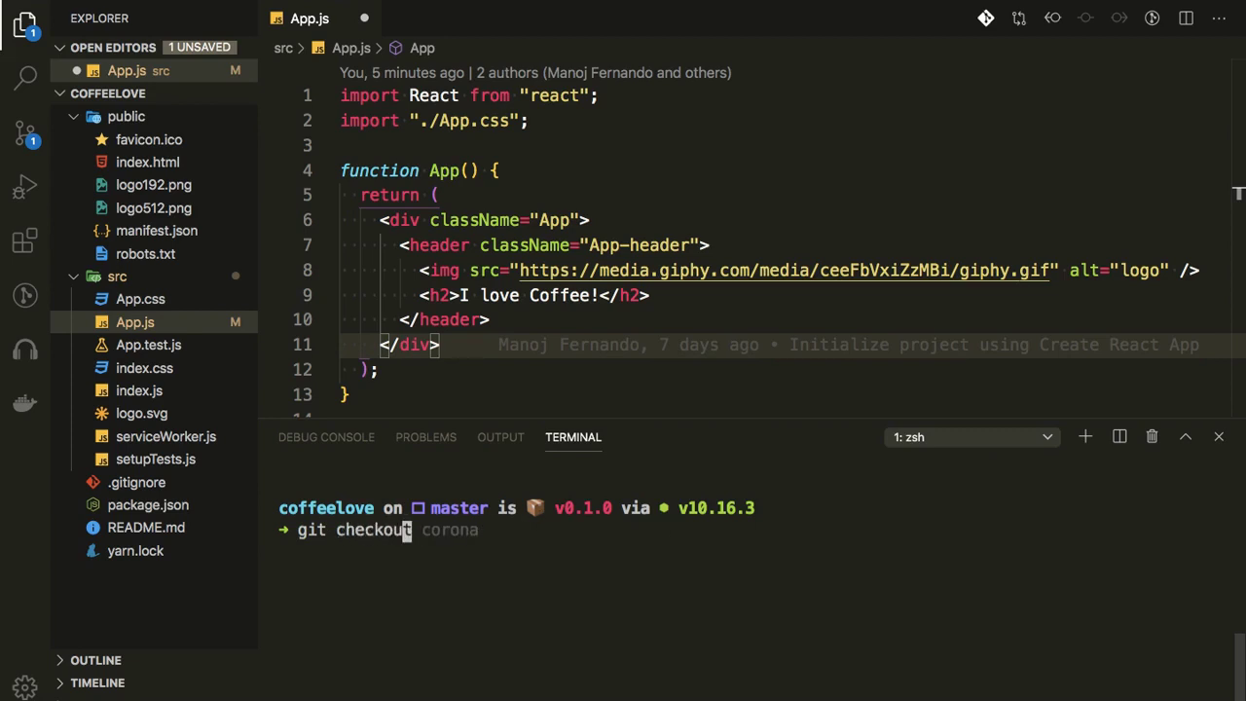
text(tea)
key(Return)
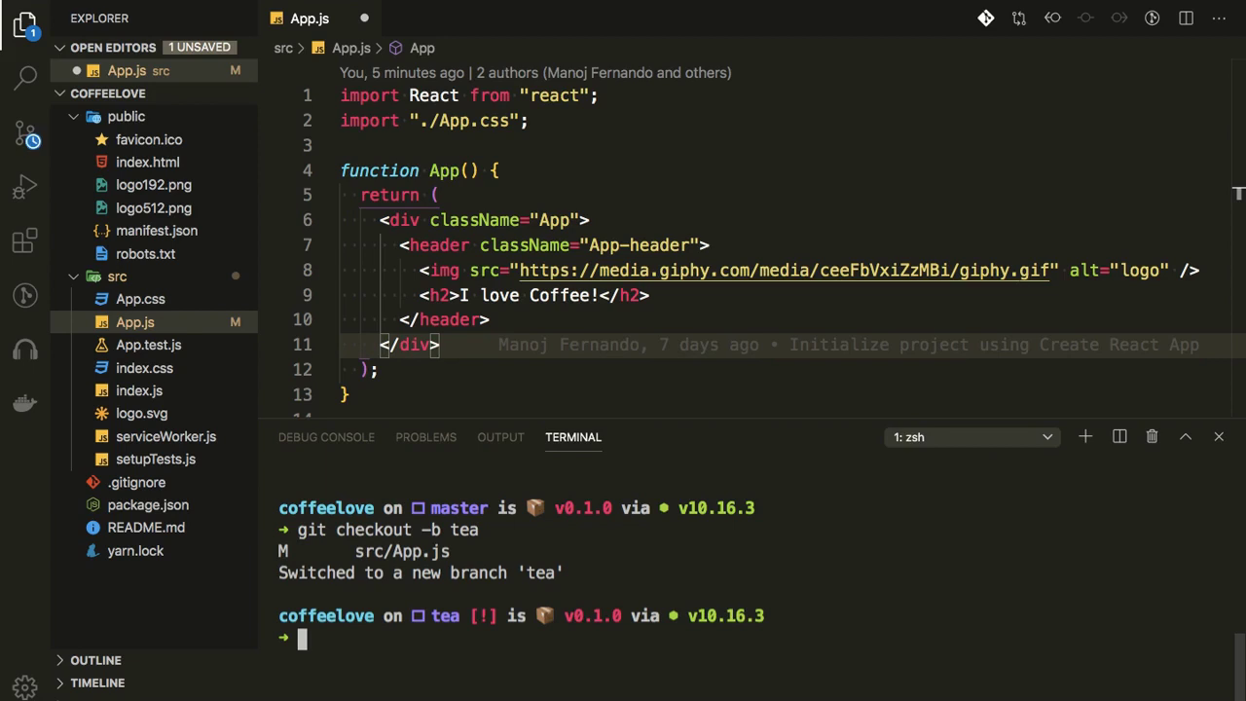
Change the h2 heading in App.js to "I love Tea!", save the file and return to the terminal
double_click(559, 295)
key(BackSpace)
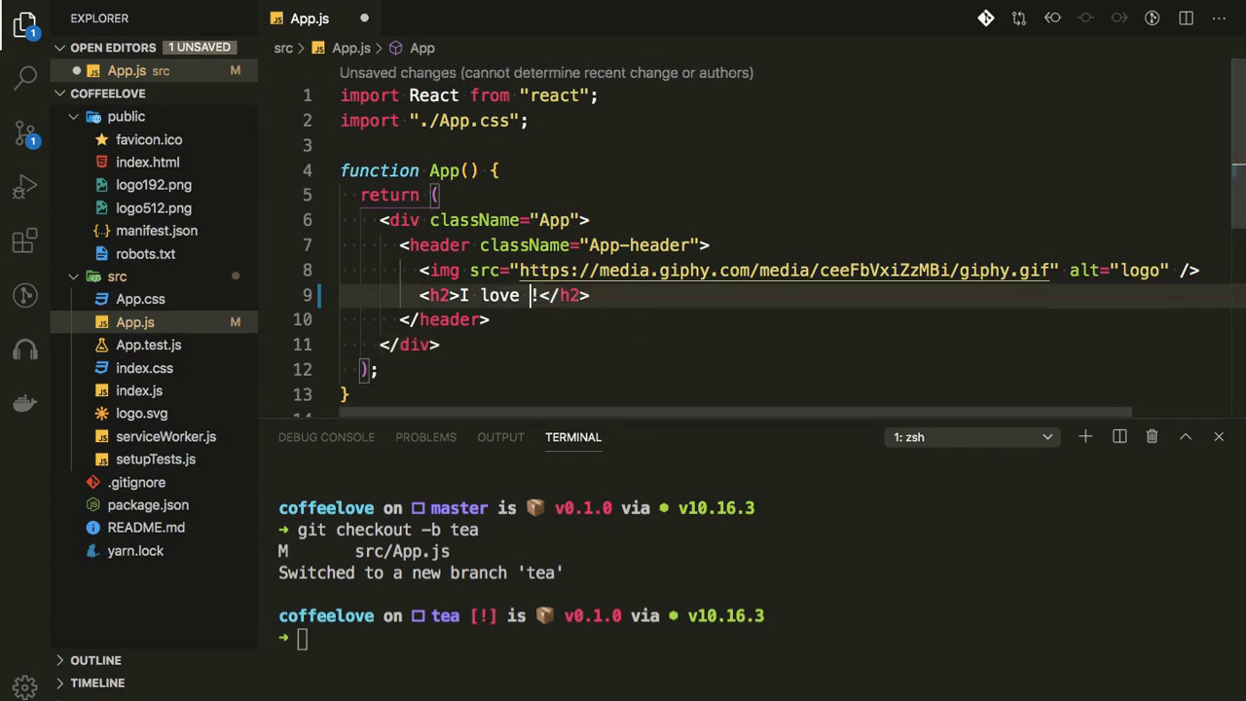
text(Tea)
click(678, 167)
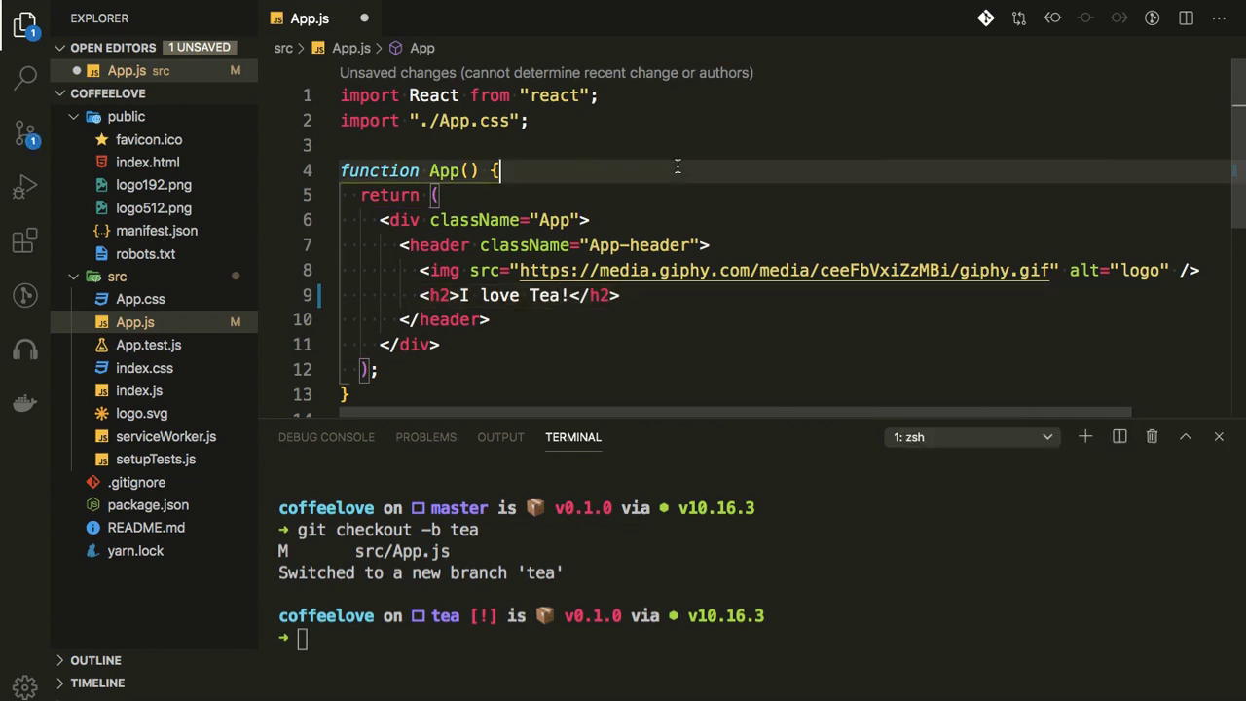
key(super+s)
click(400, 641)
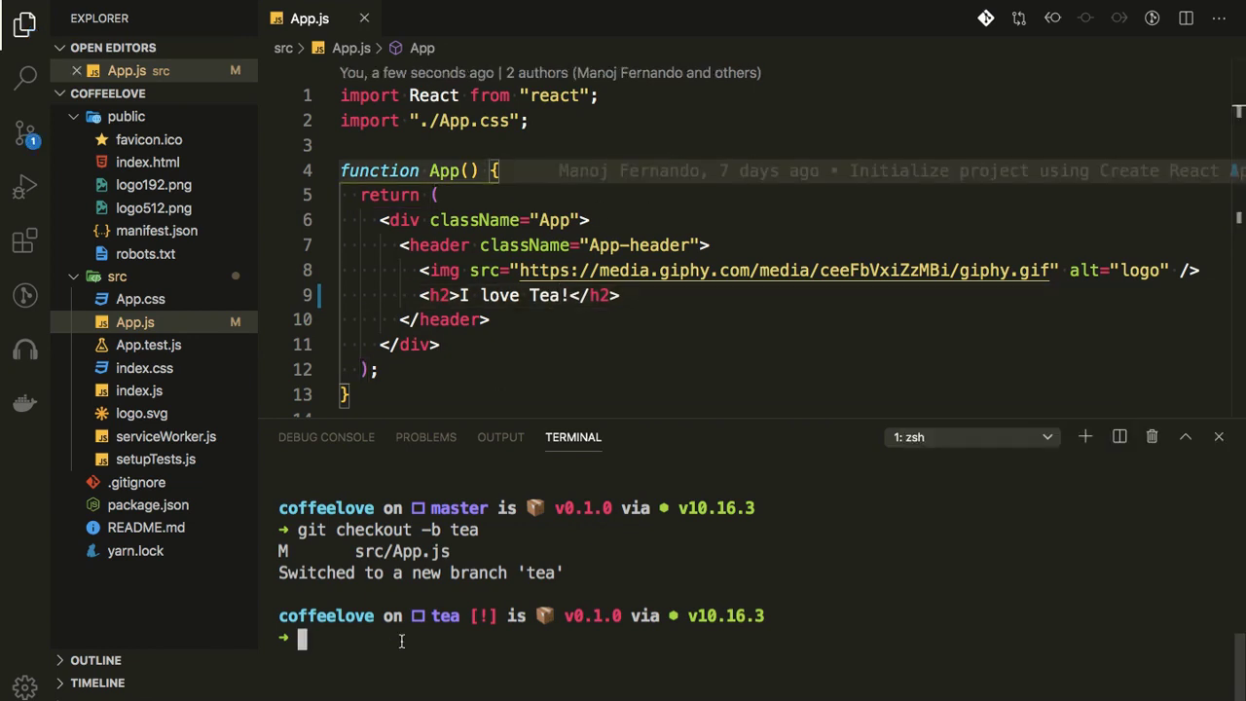
text(git commit -m ")
key(BackSpace)
key(BackSpace)
key(BackSpace)
key(BackSpace)
key(BackSpace)
key(BackSpace)
key(BackSpace)
key(BackSpace)
key(BackSpace)
key(BackSpace)
key(BackSpace)
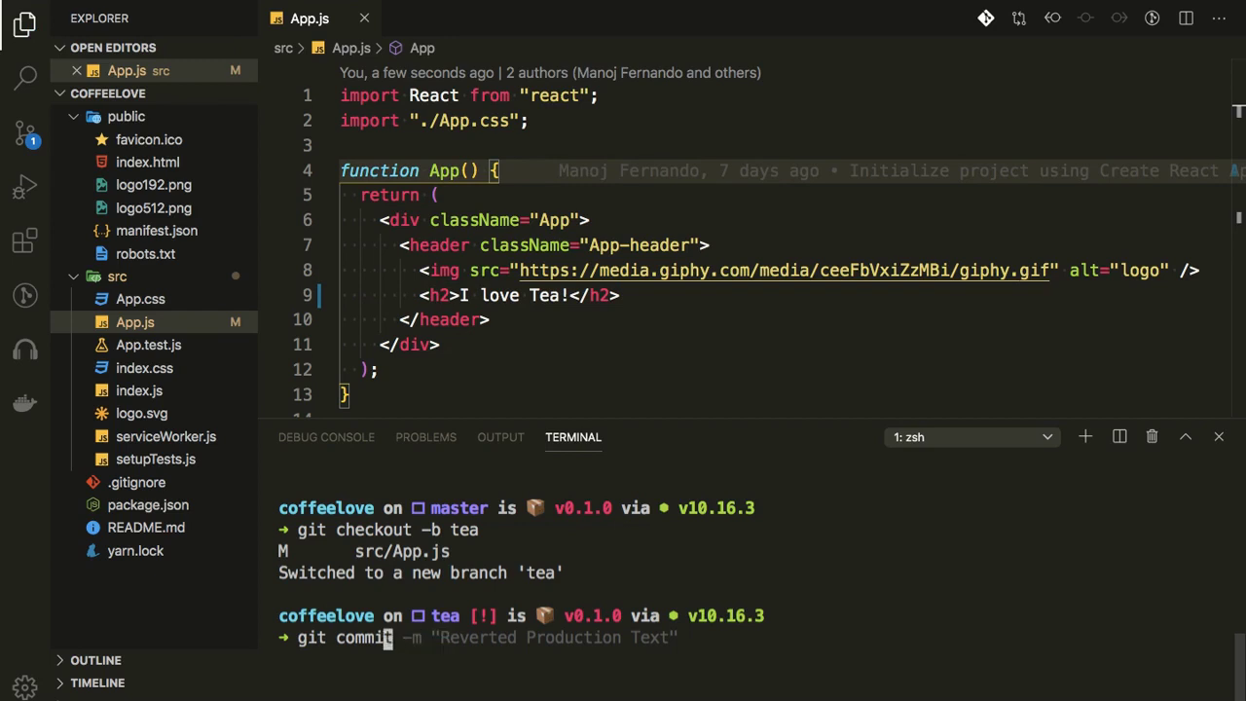
Stage all changes with git add -A and commit them with the message "Changed the text to Tea"
text(add -A)
key(Return)
text(git comm)
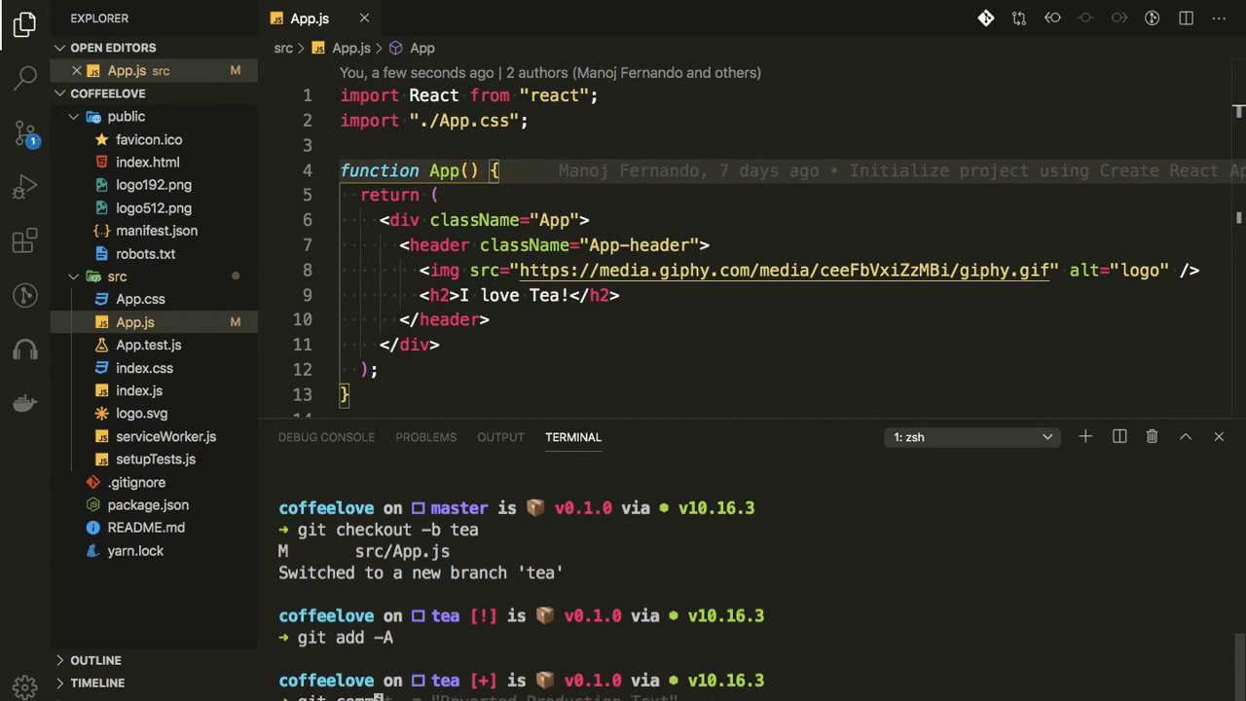
text(it -m "Changed the tex)
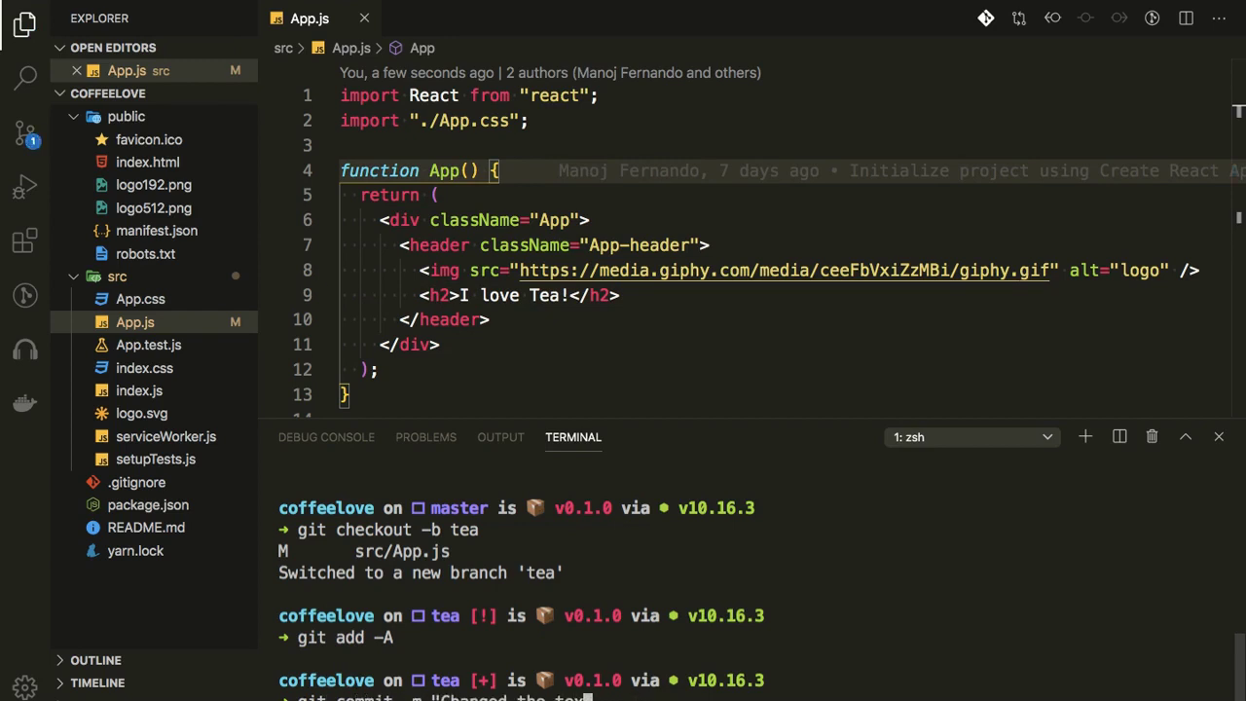
text(t to Tea")
key(Return)
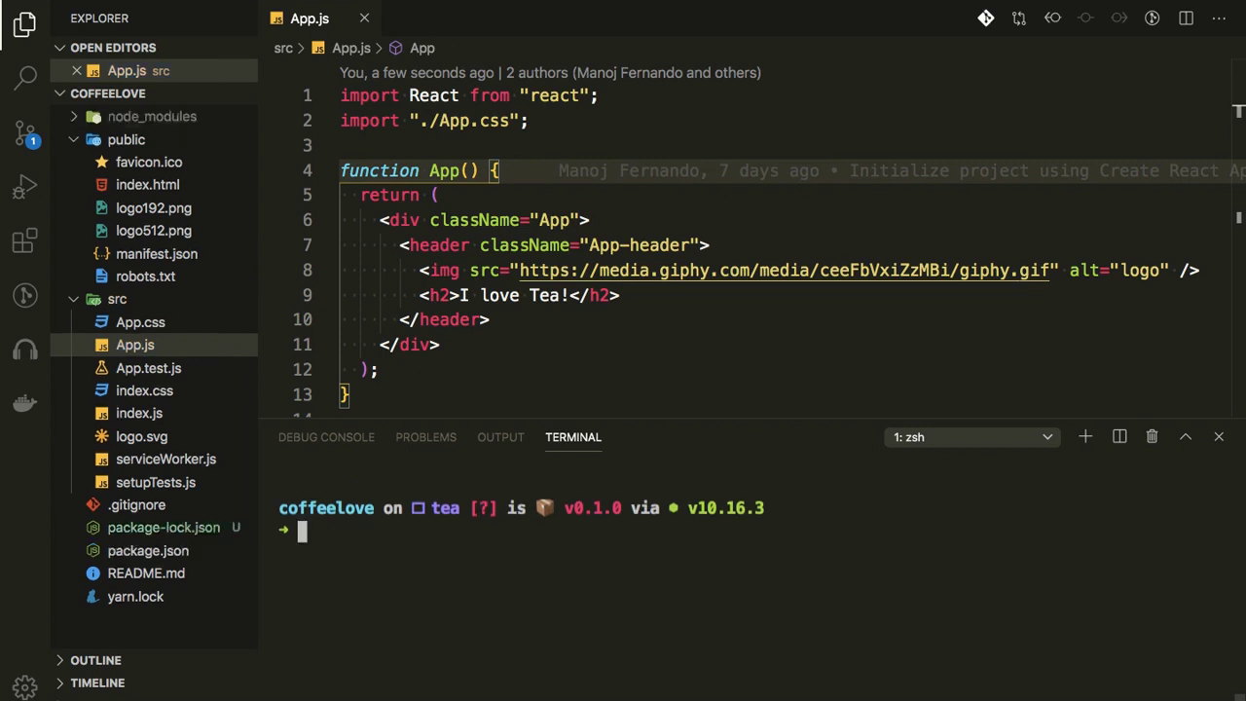
Start the app locally with npm run start and check the heading on the localhost:3000 page
text(npm run start)
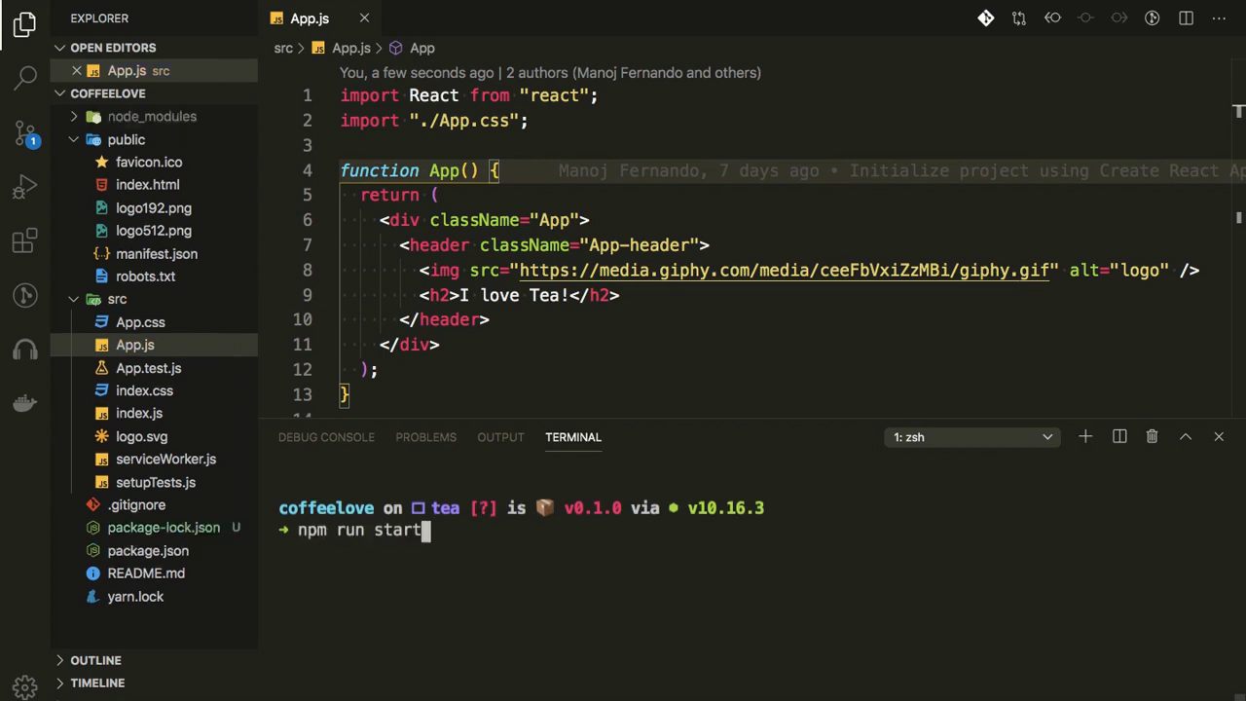
key(Return)
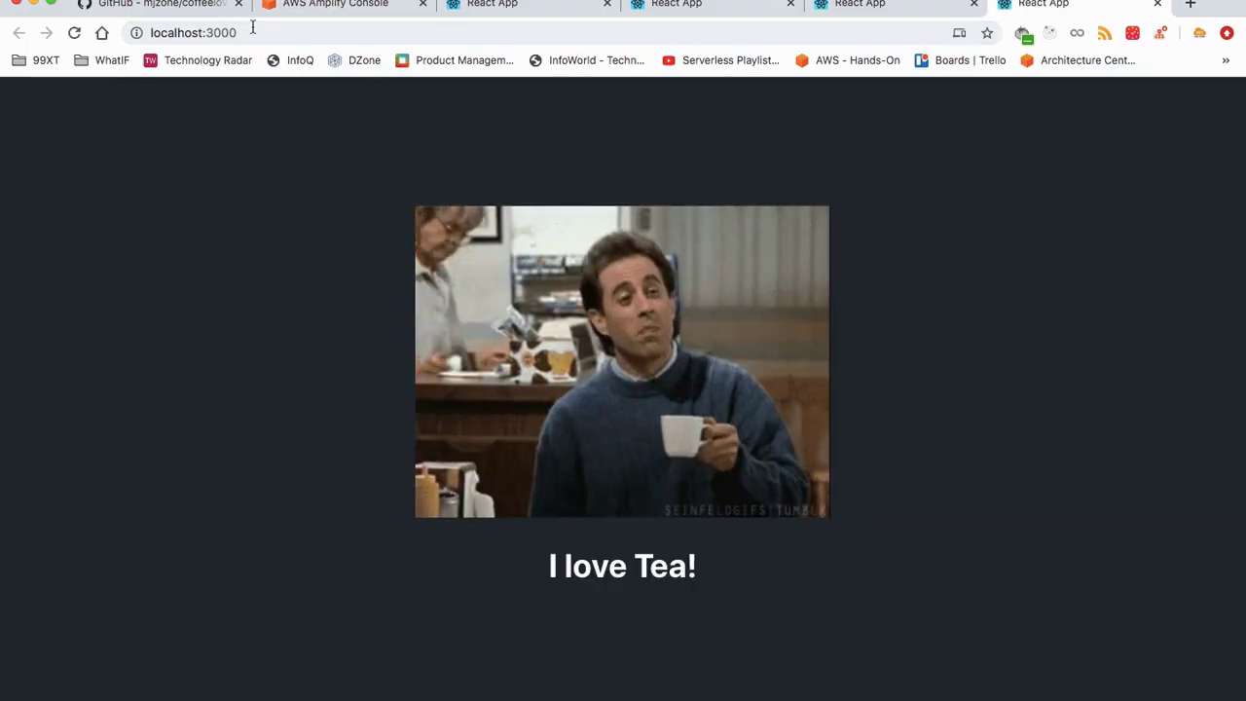
click(259, 39)
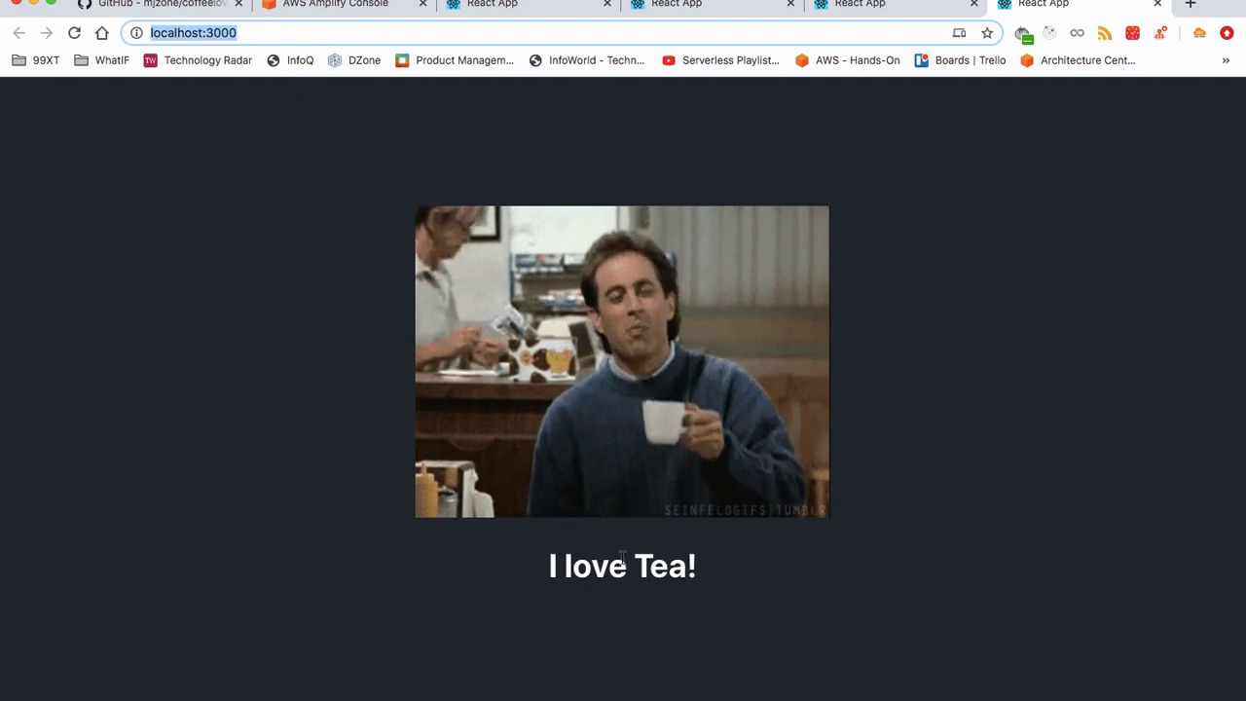
drag(536, 574, 705, 605)
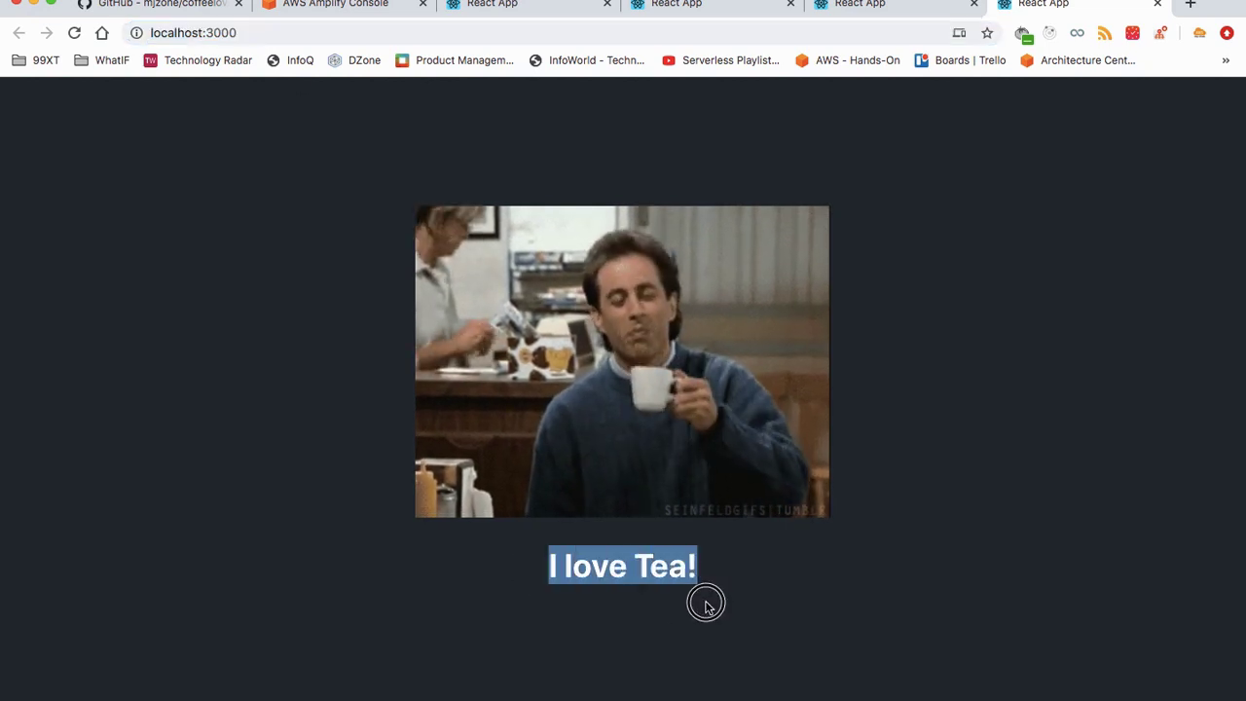
click(768, 594)
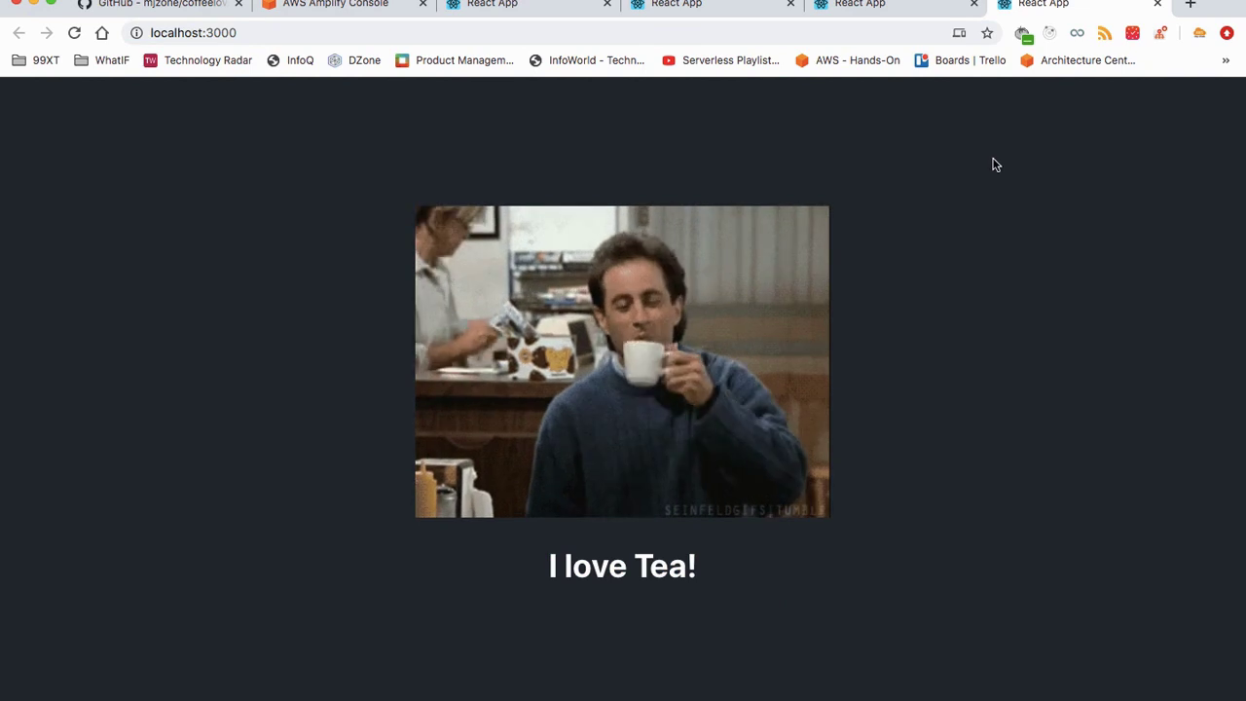
Close the localhost page, return to the project's terminal in Visual Studio Code and check out the dev branch
click(1157, 5)
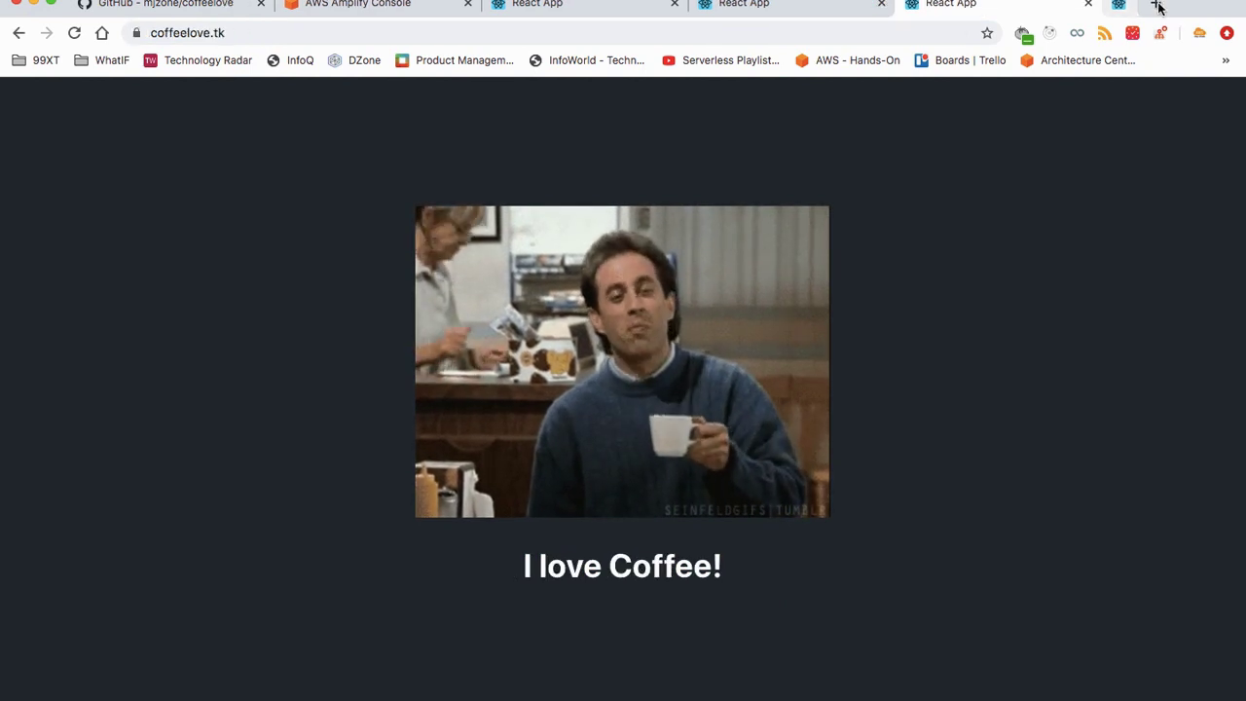
key(ctrl+Up)
key(ctrl+Left)
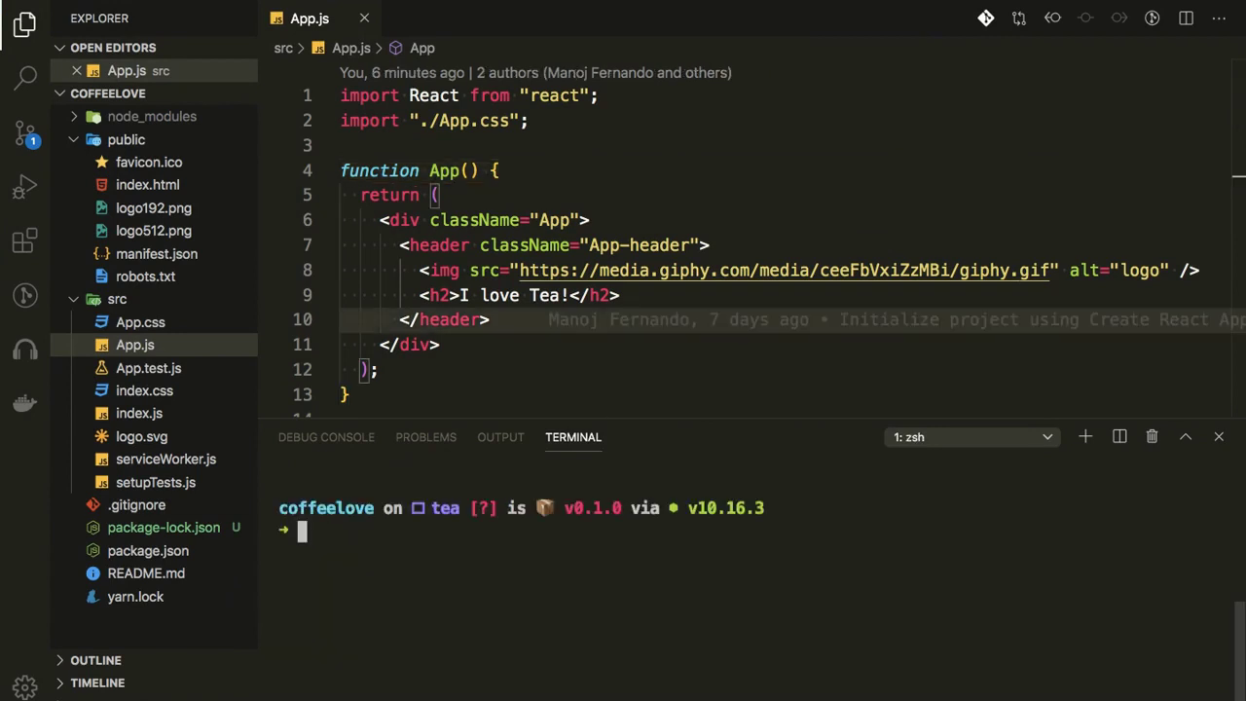
text(gi)
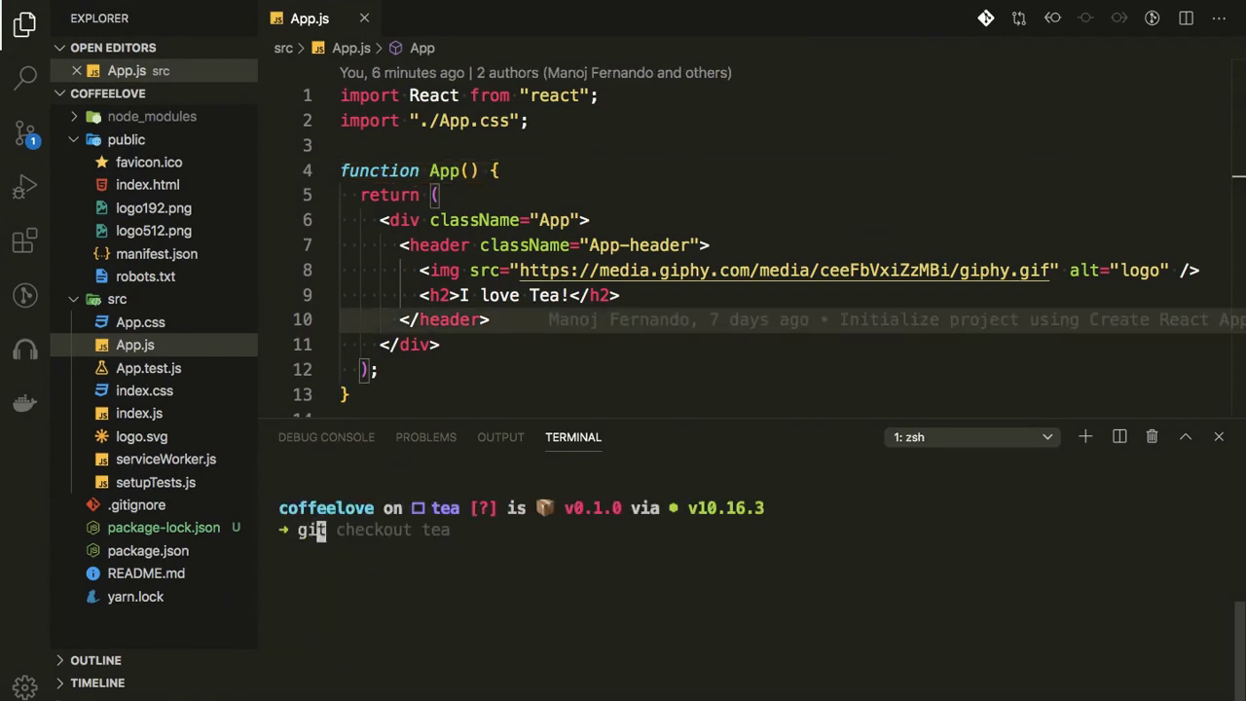
text(t checik)
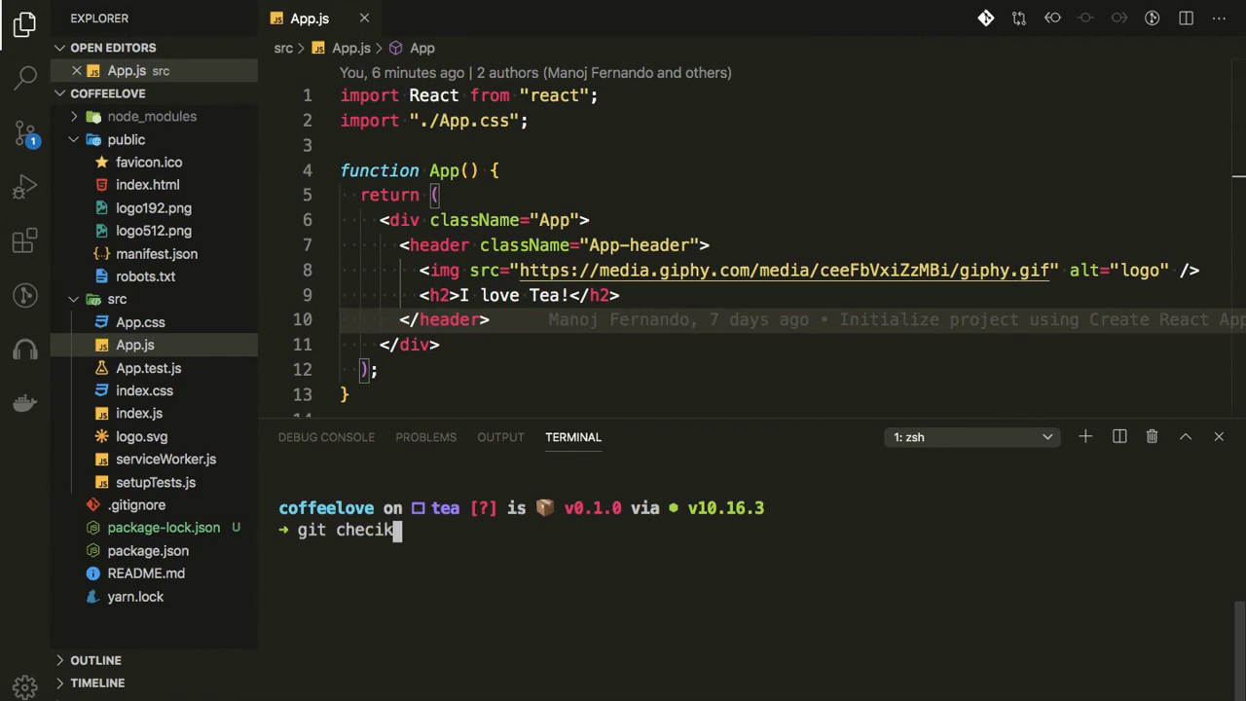
key(BackSpace)
key(BackSpace)
text(kout dev)
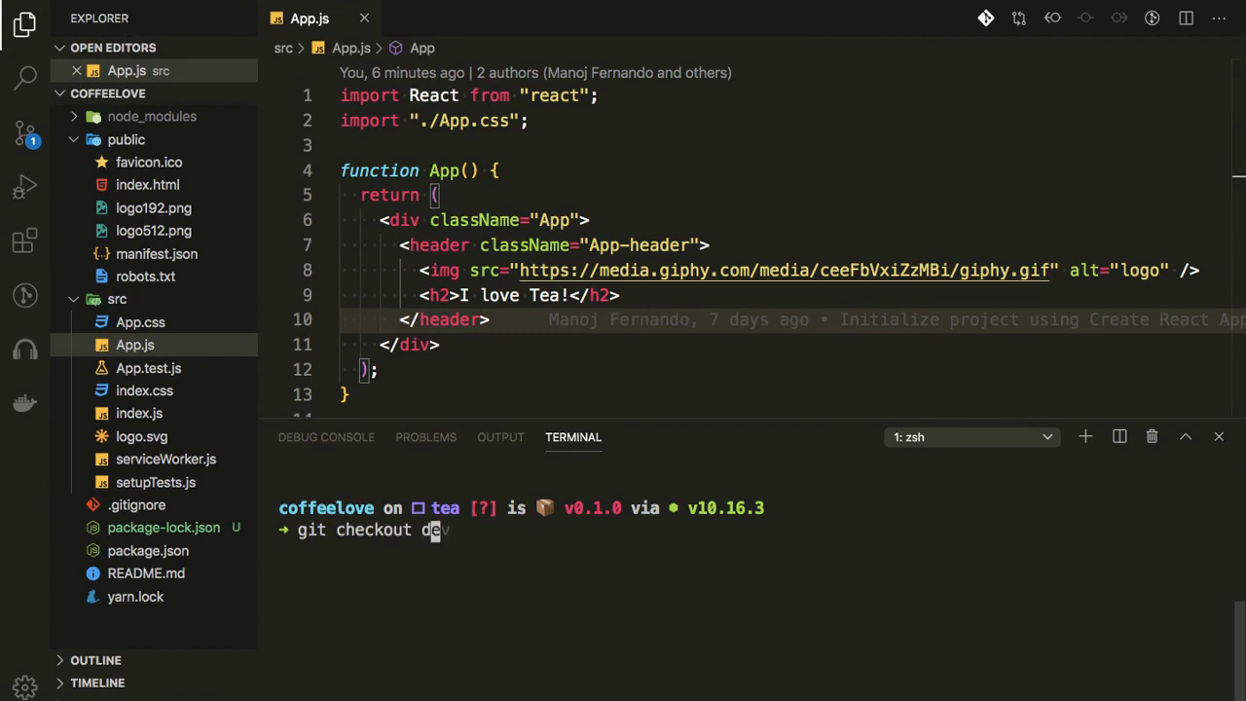
key(Return)
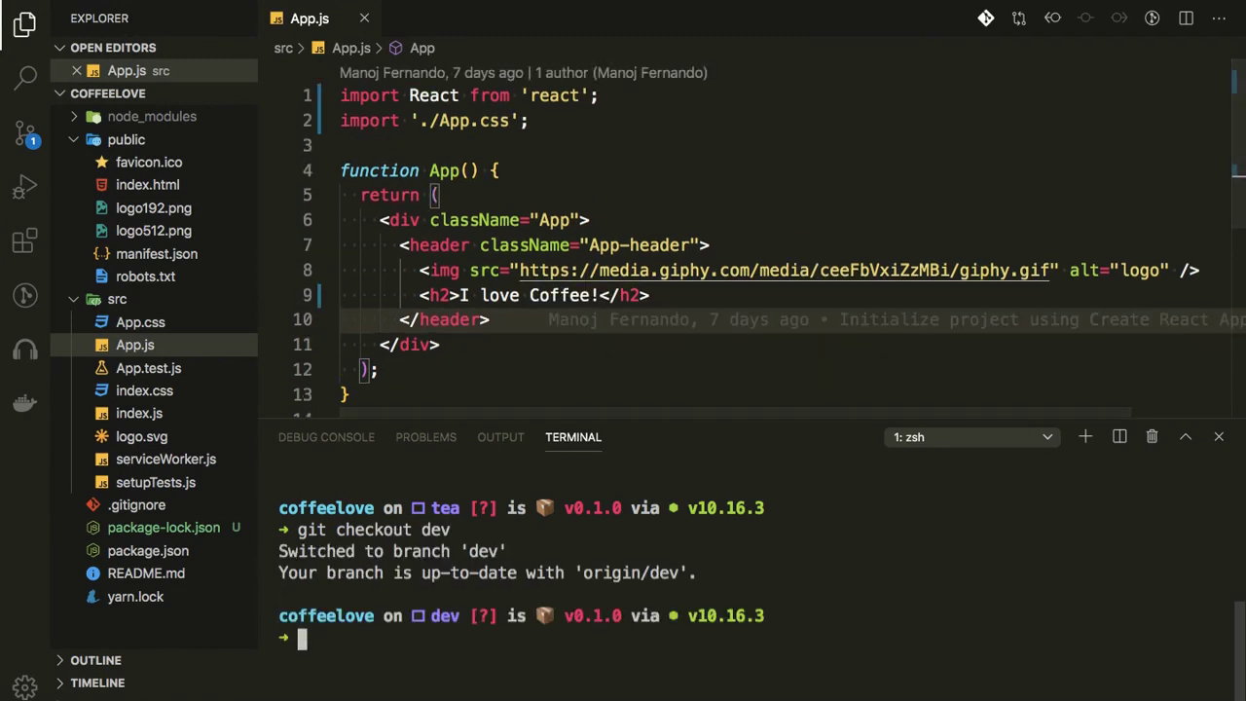
Merge the tea branch into dev with git merge tea and check the h2 line in App.js
text(git )
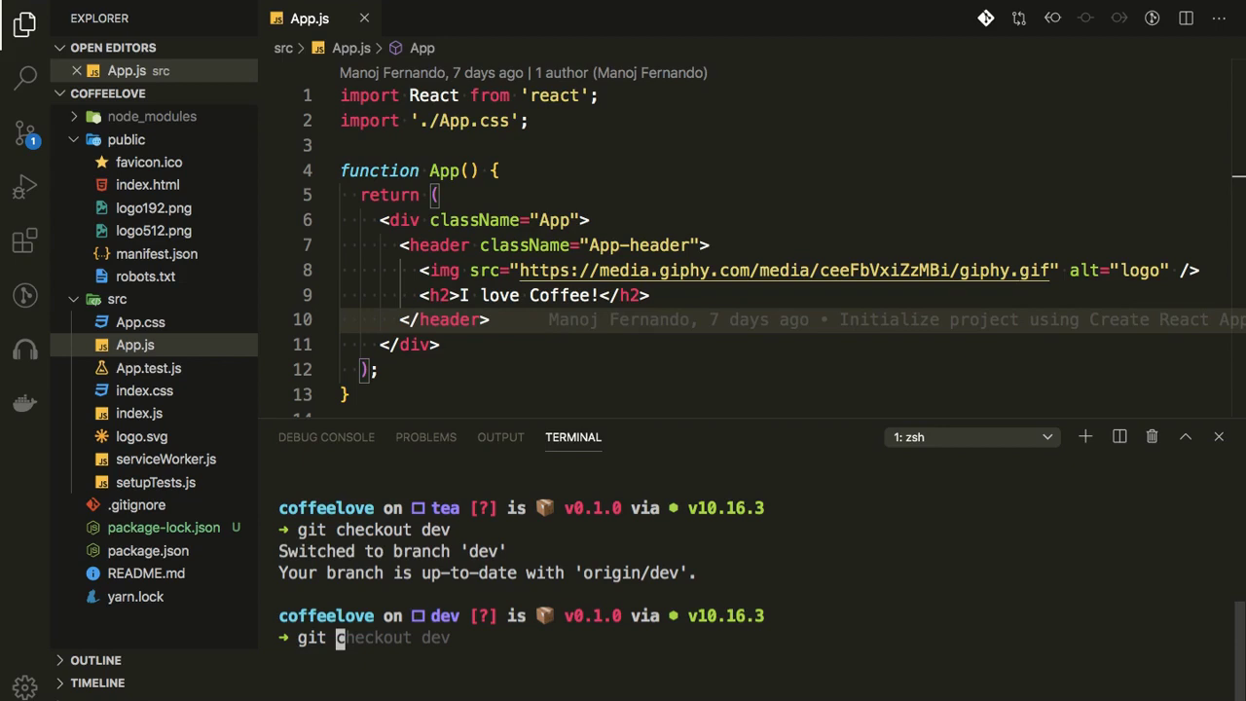
text(merge tea)
key(Return)
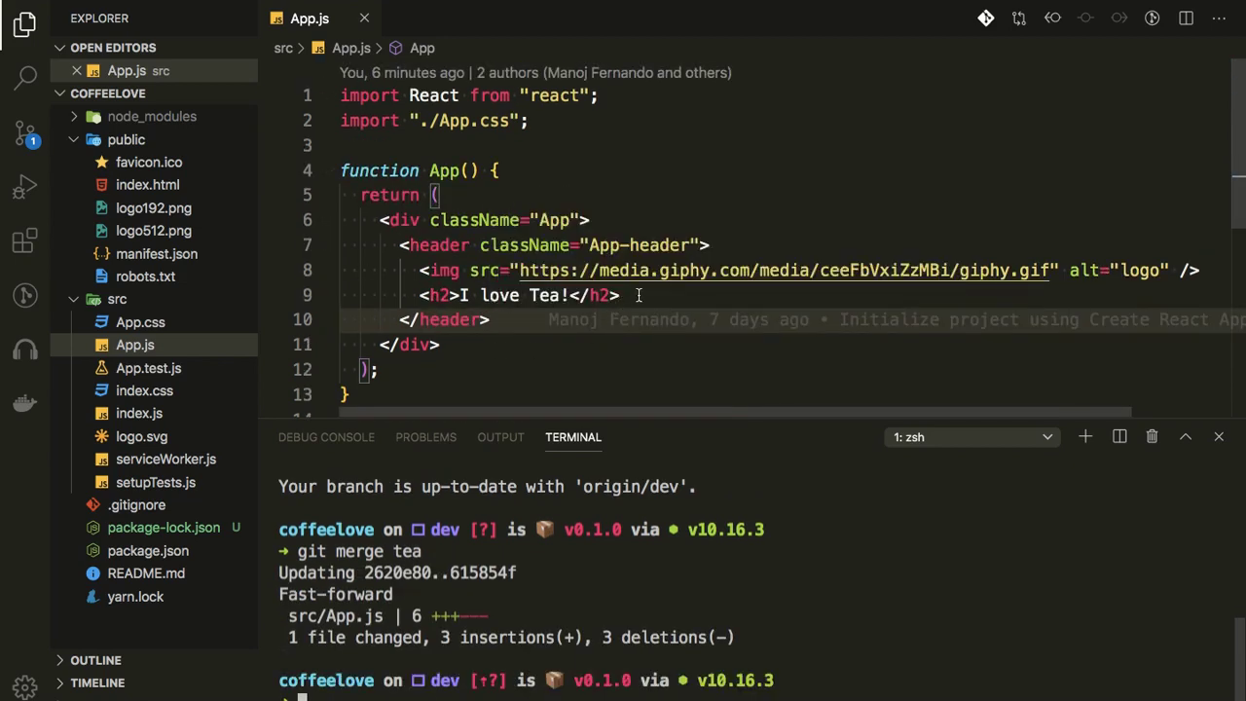
click(307, 295)
Clear the terminal and push the dev branch to origin with git push origin dev
text(cl)
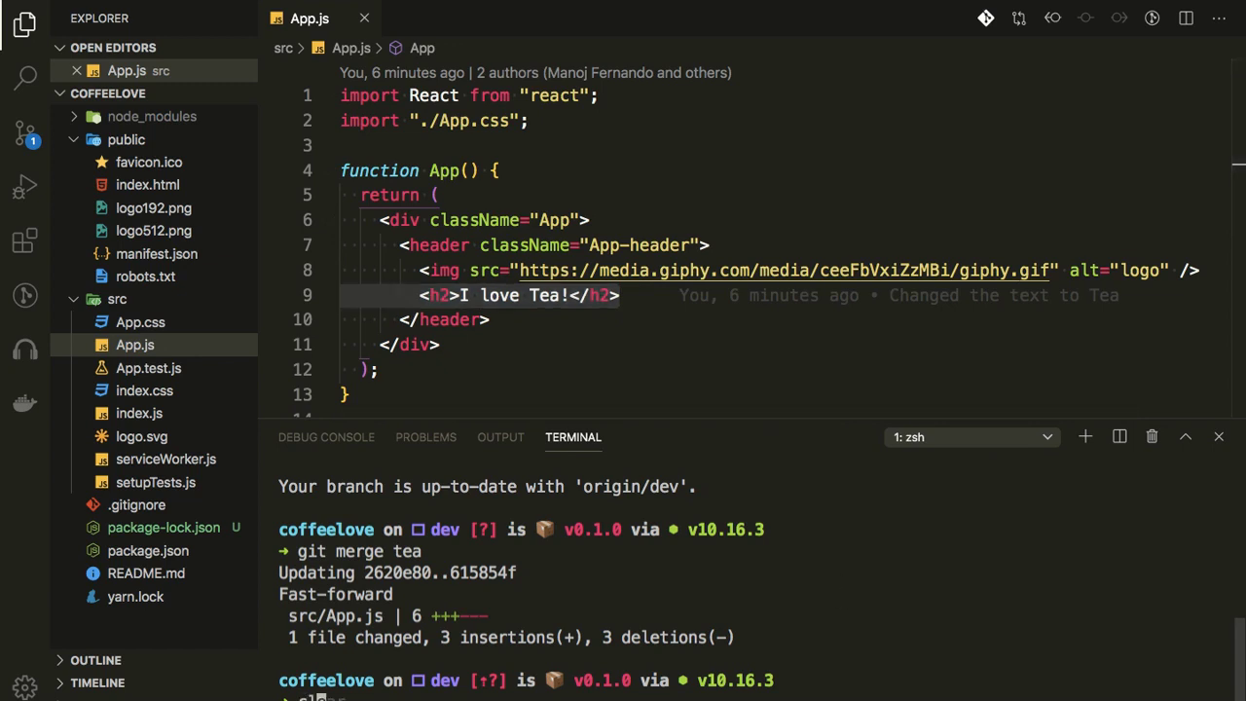
text(ear)
key(Return)
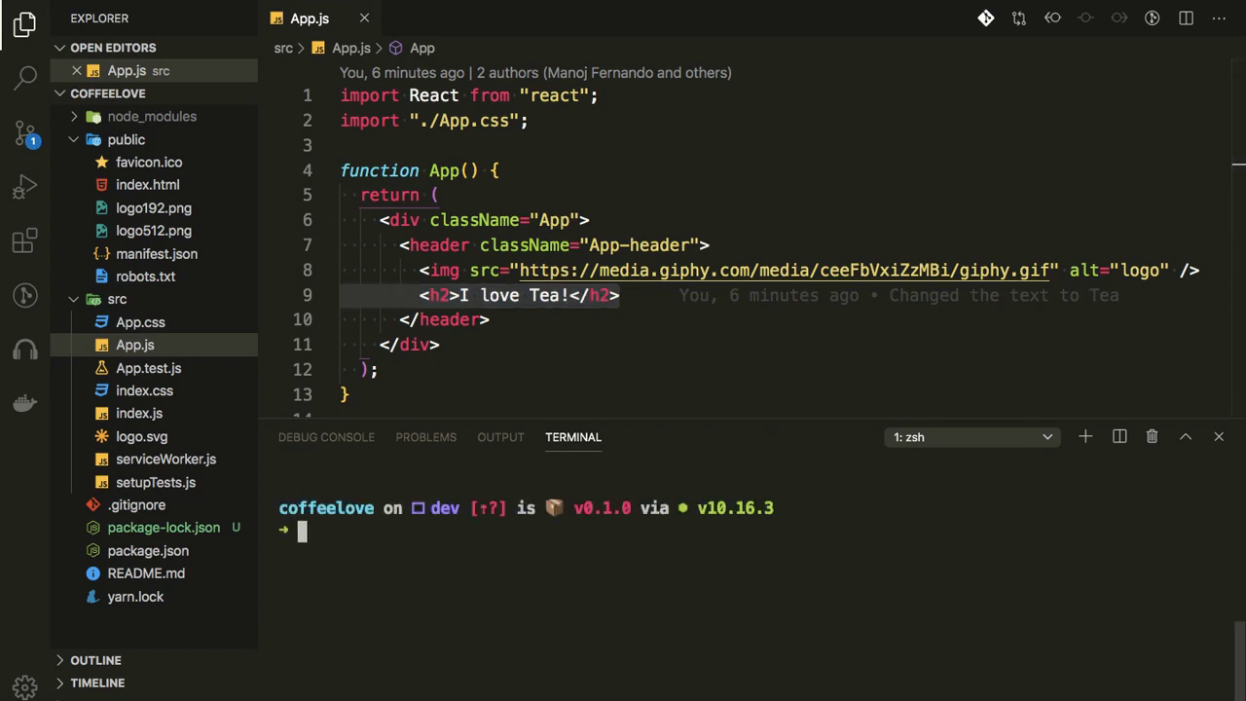
text(git push o)
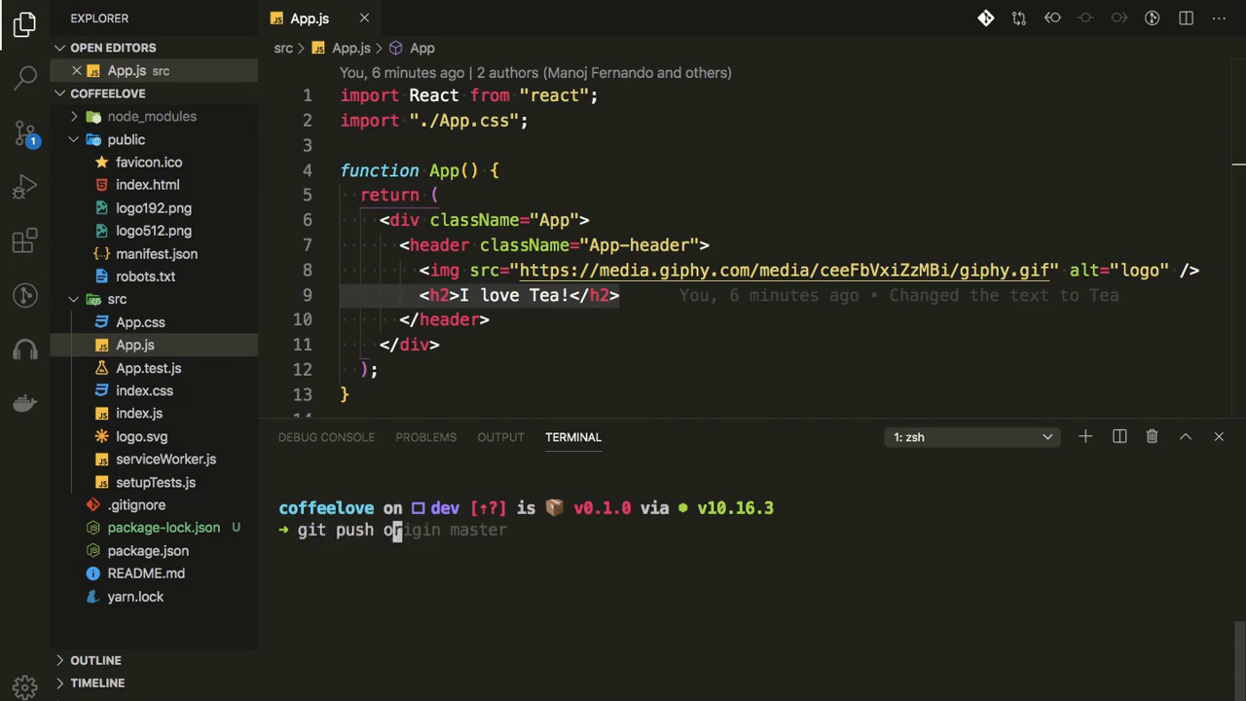
text(rigin dev)
key(Return)
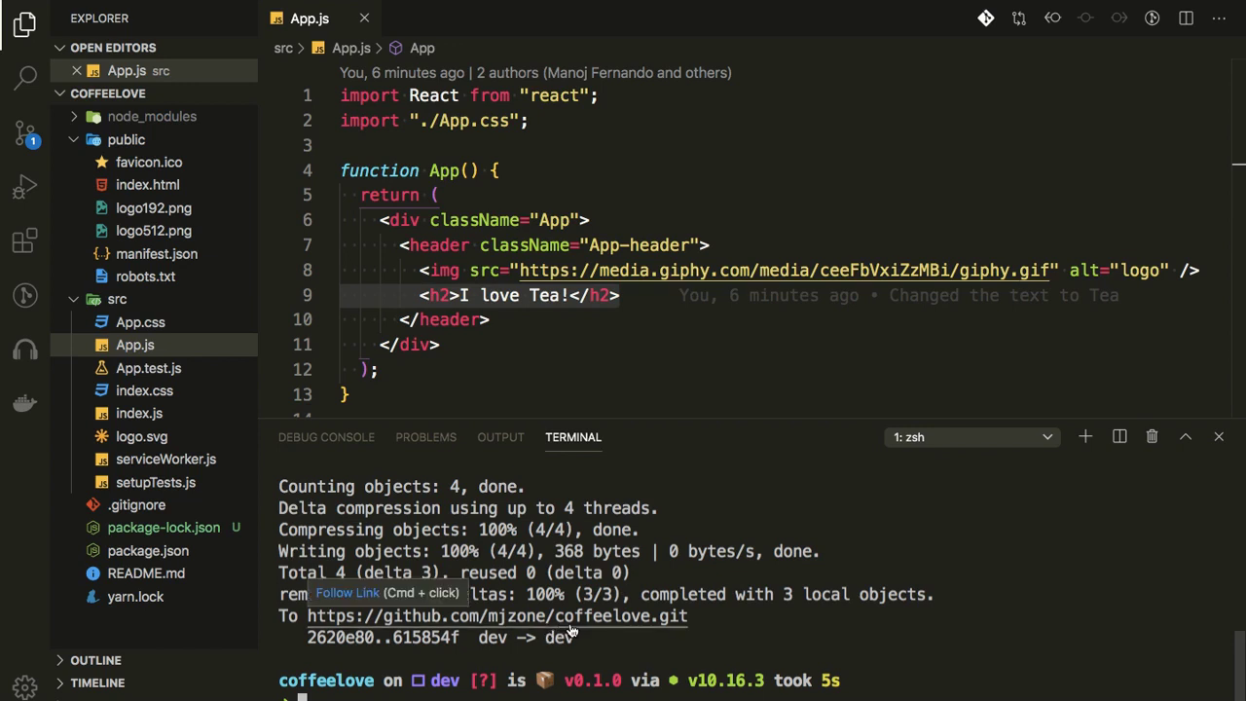
Check the dev deployment in the Amplify Console in the browser, then reload dev.coffeelove.tk and examine its heading
key(ctrl+Right)
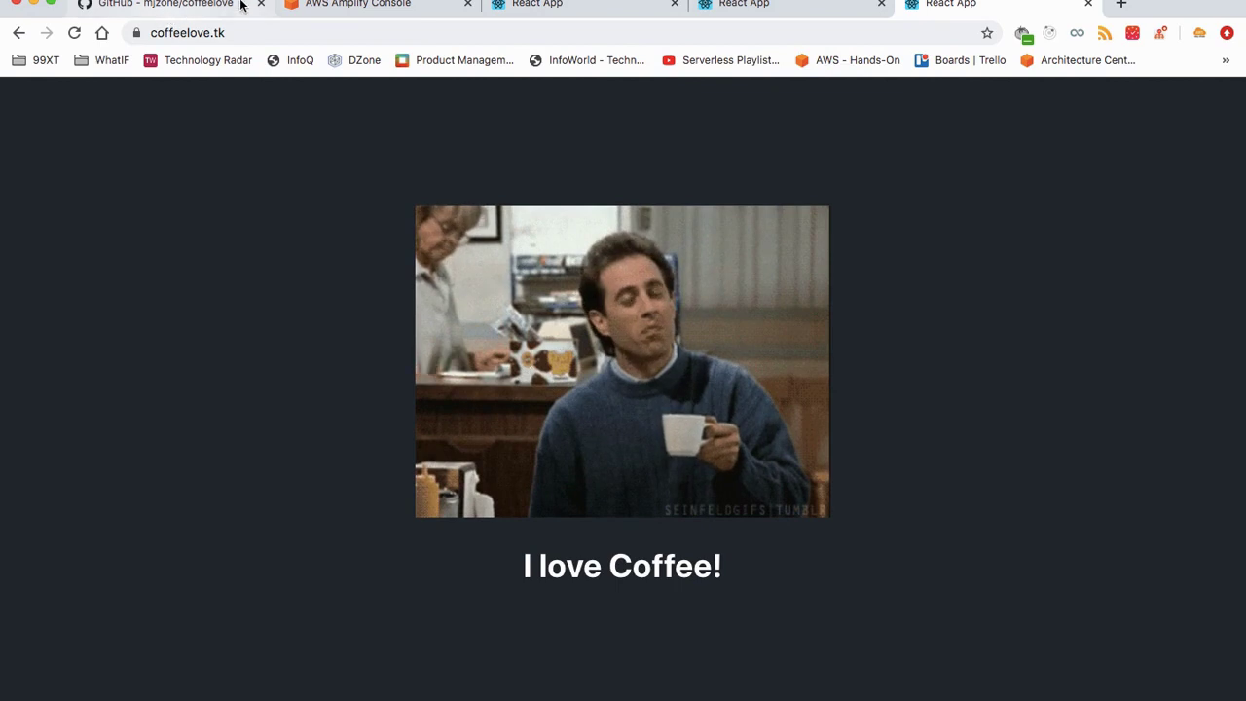
click(399, 6)
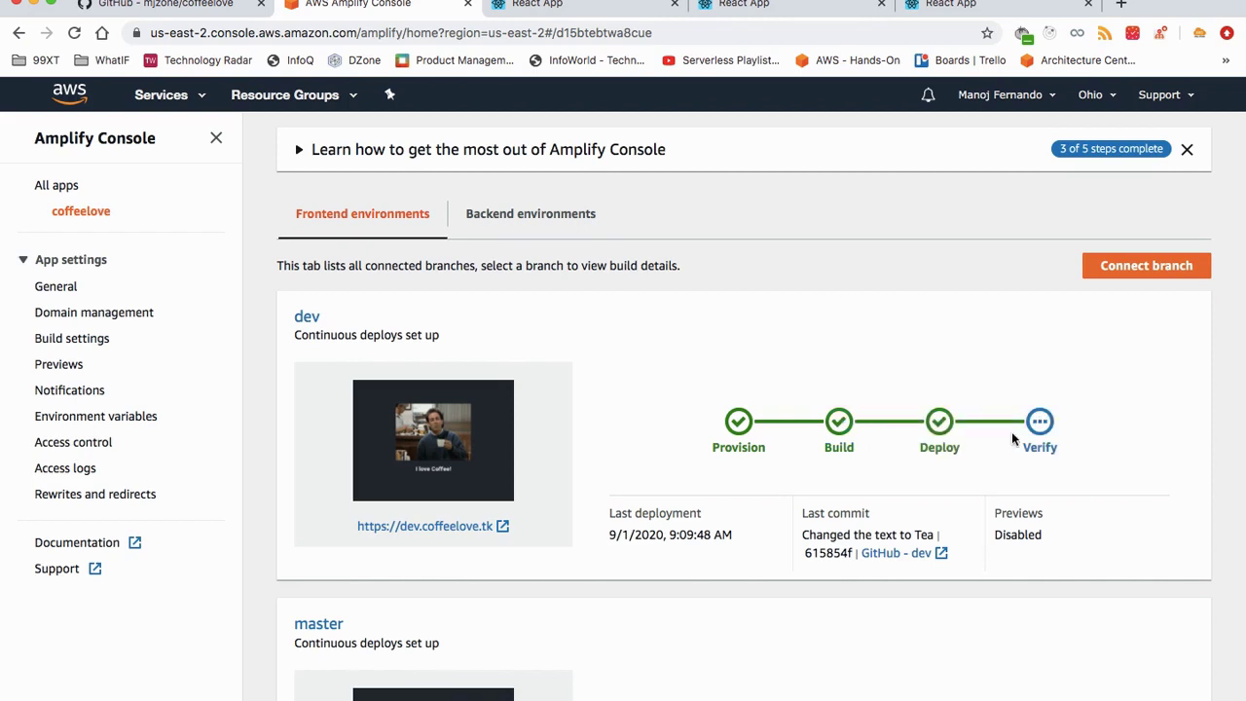
click(574, 12)
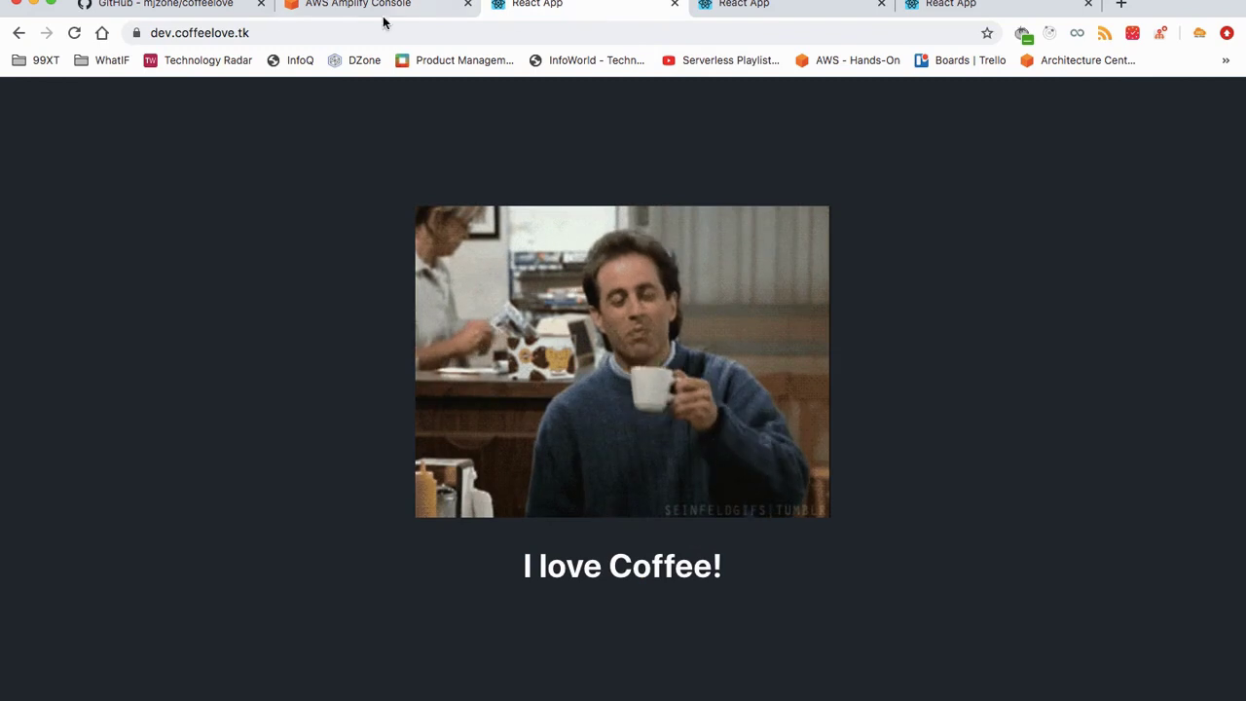
click(75, 35)
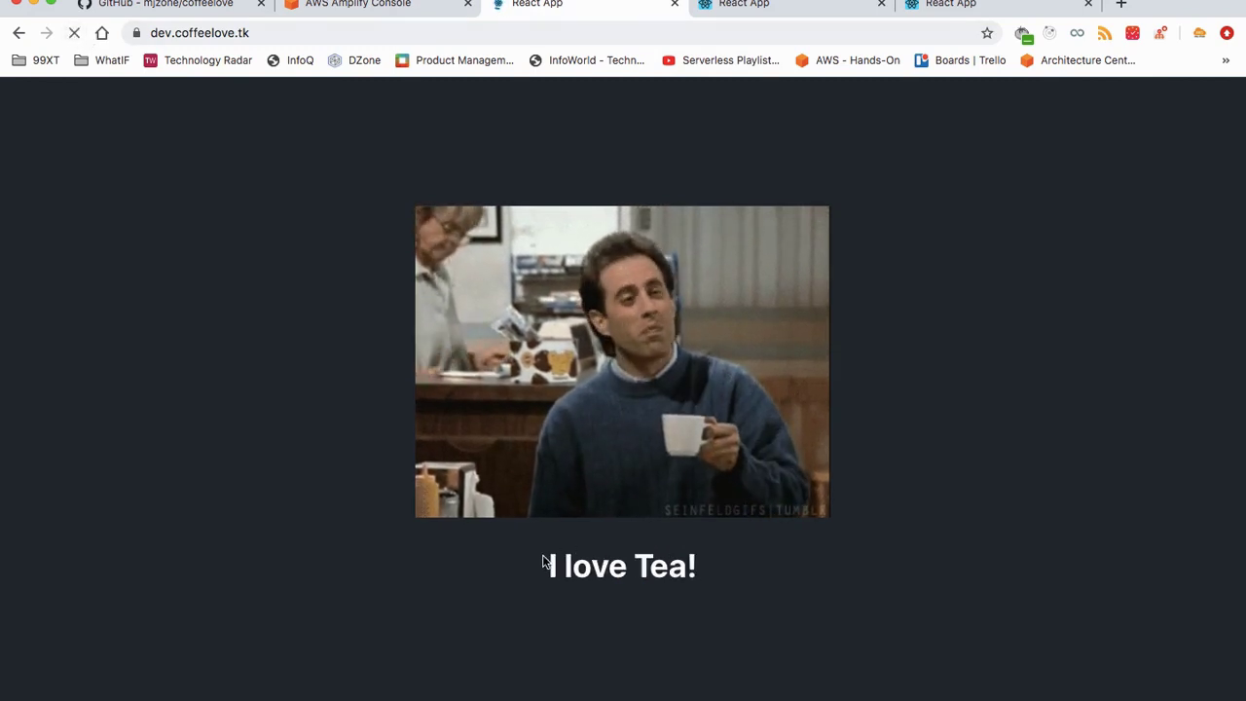
drag(542, 563, 703, 564)
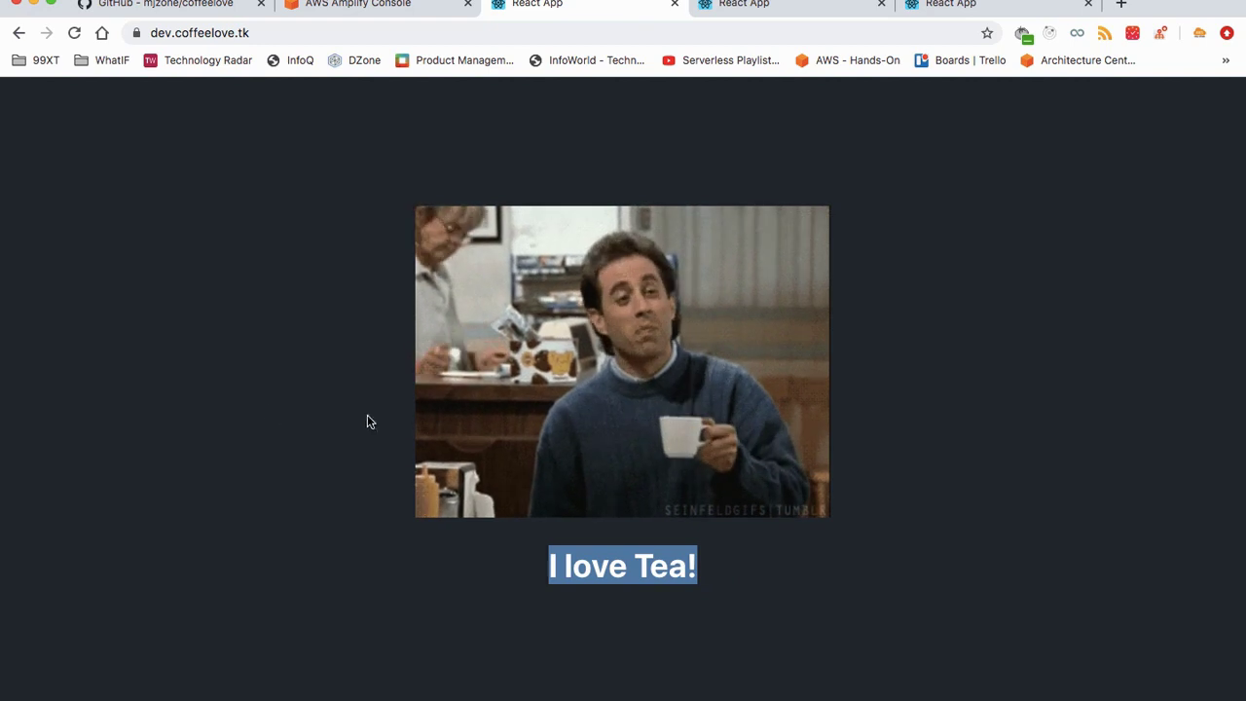
Reload test.coffeelove.tk and coffeelove.tk to compare their headings with the dev.coffeelove.tk page
click(754, 8)
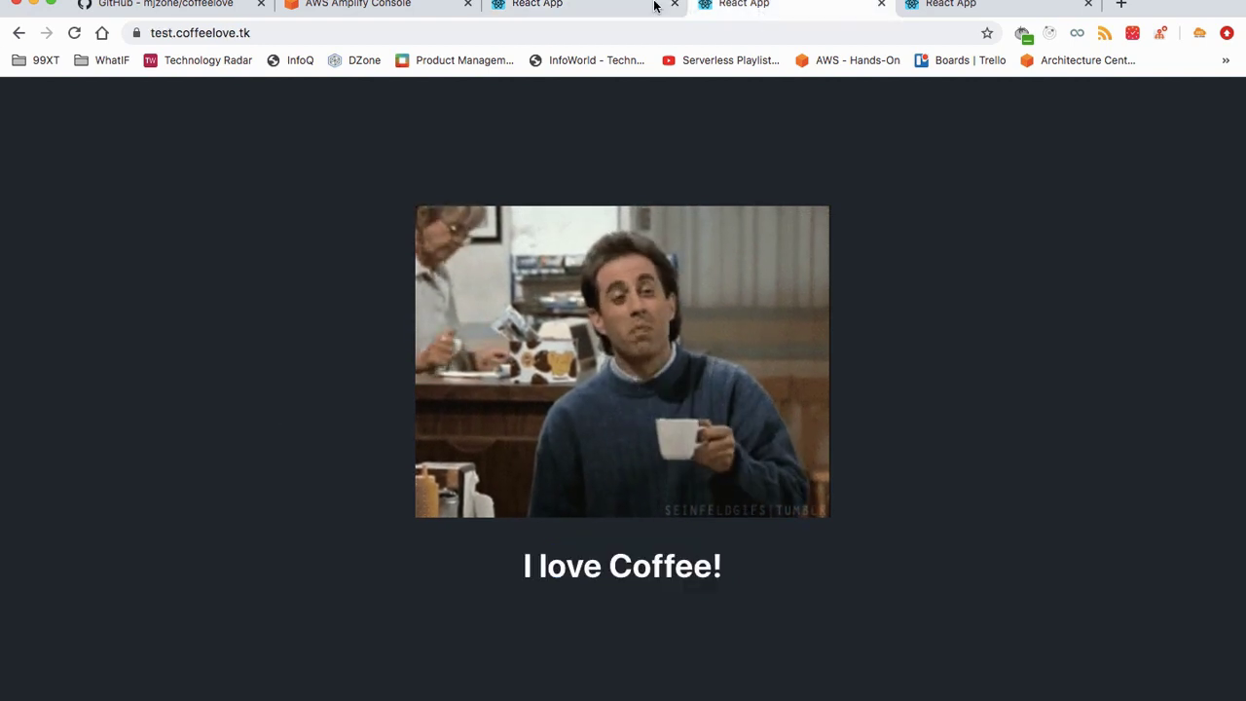
key(super+r)
click(950, 6)
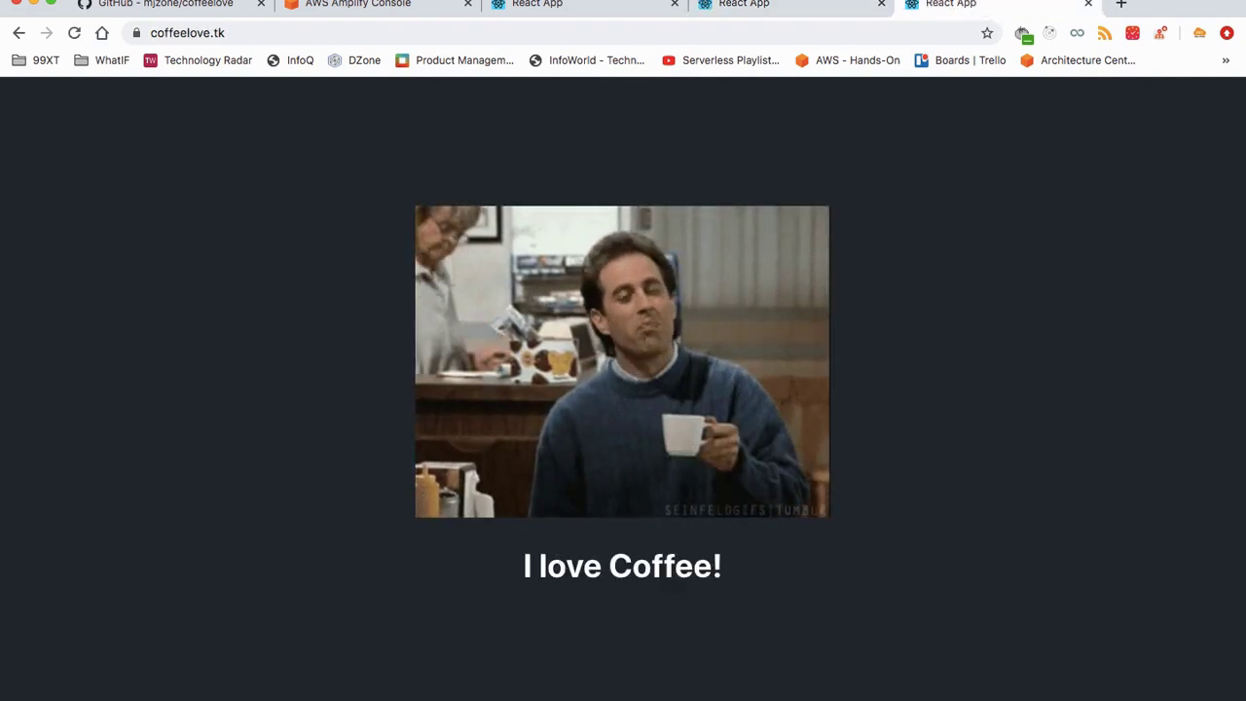
key(super+r)
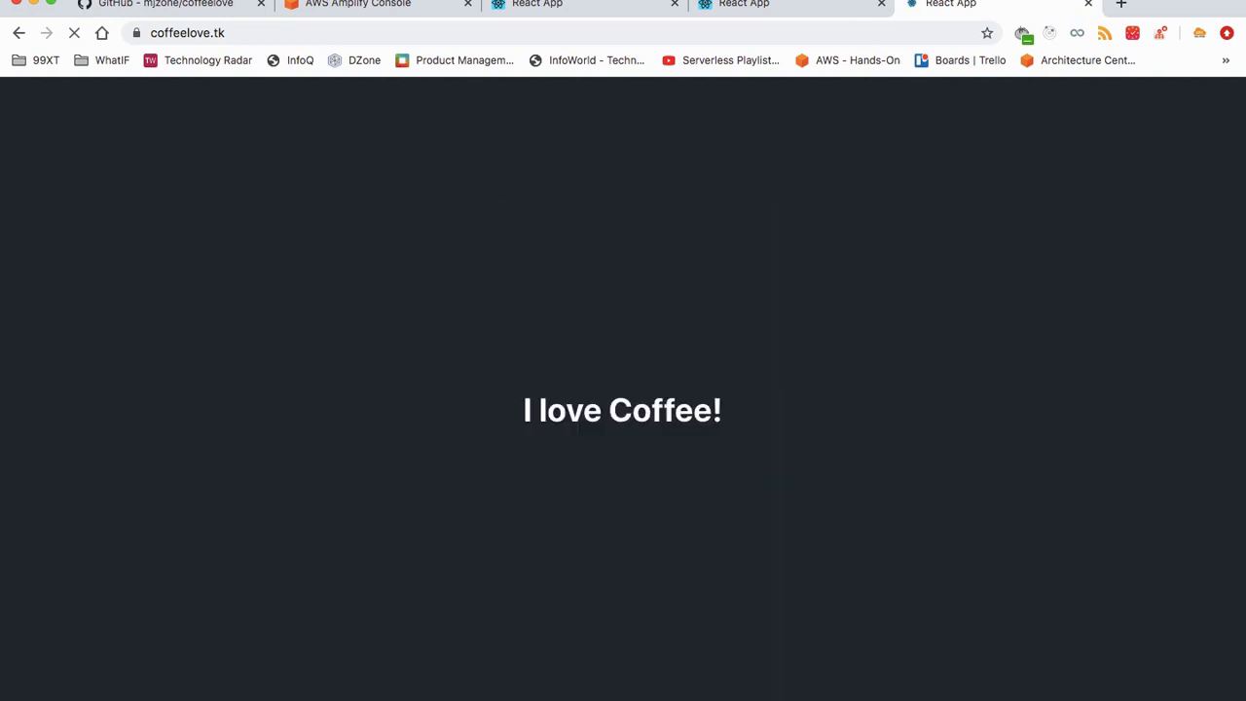
click(537, 5)
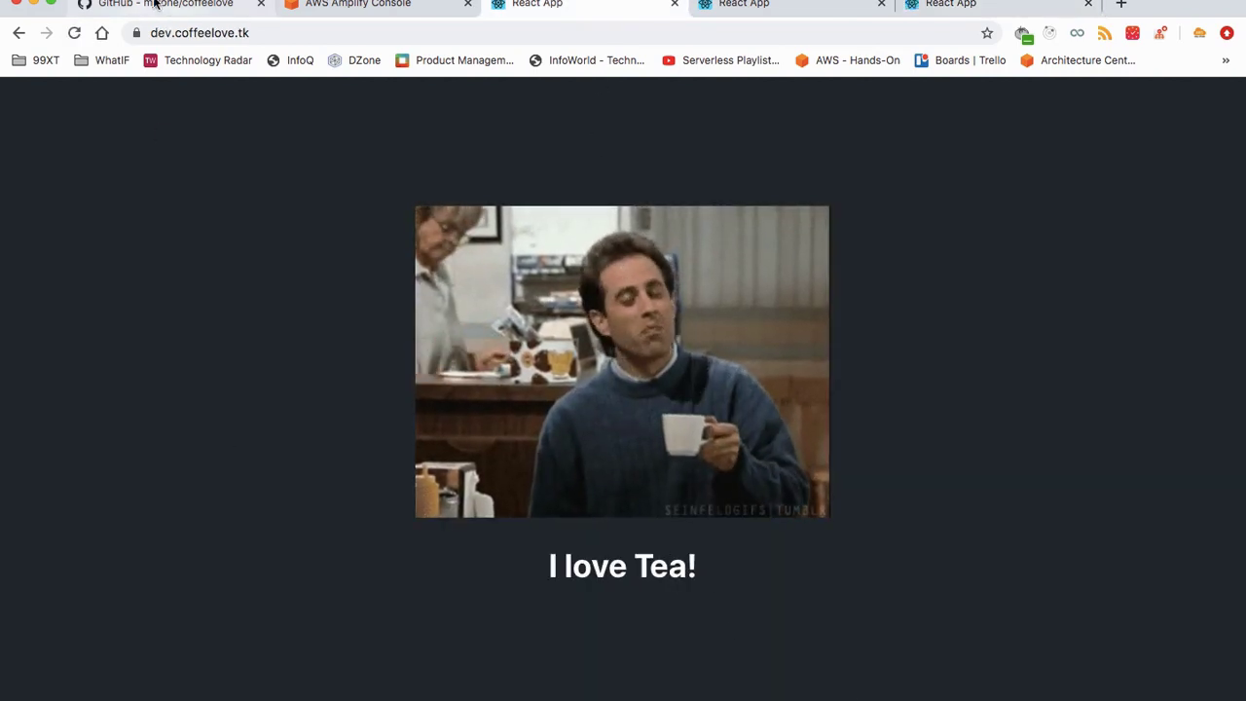
Start a new pull request in the coffeelove GitHub repository with test as the base and dev as the compare branch
click(162, 8)
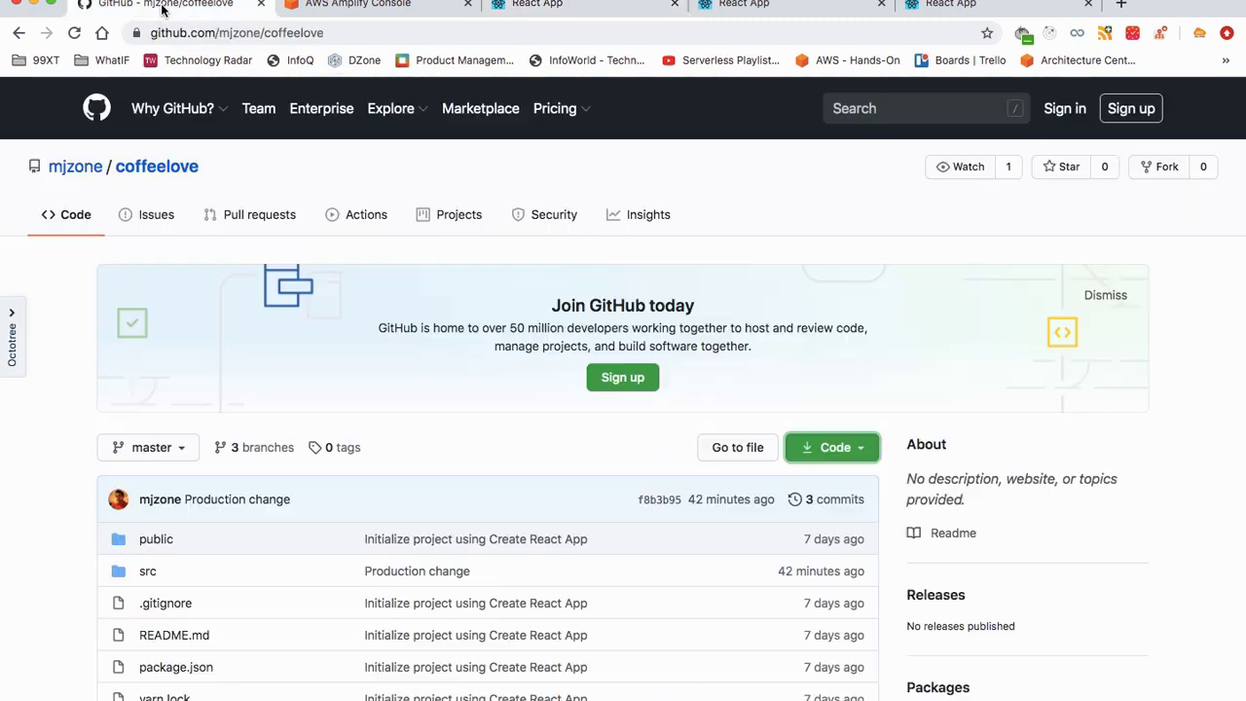
click(156, 168)
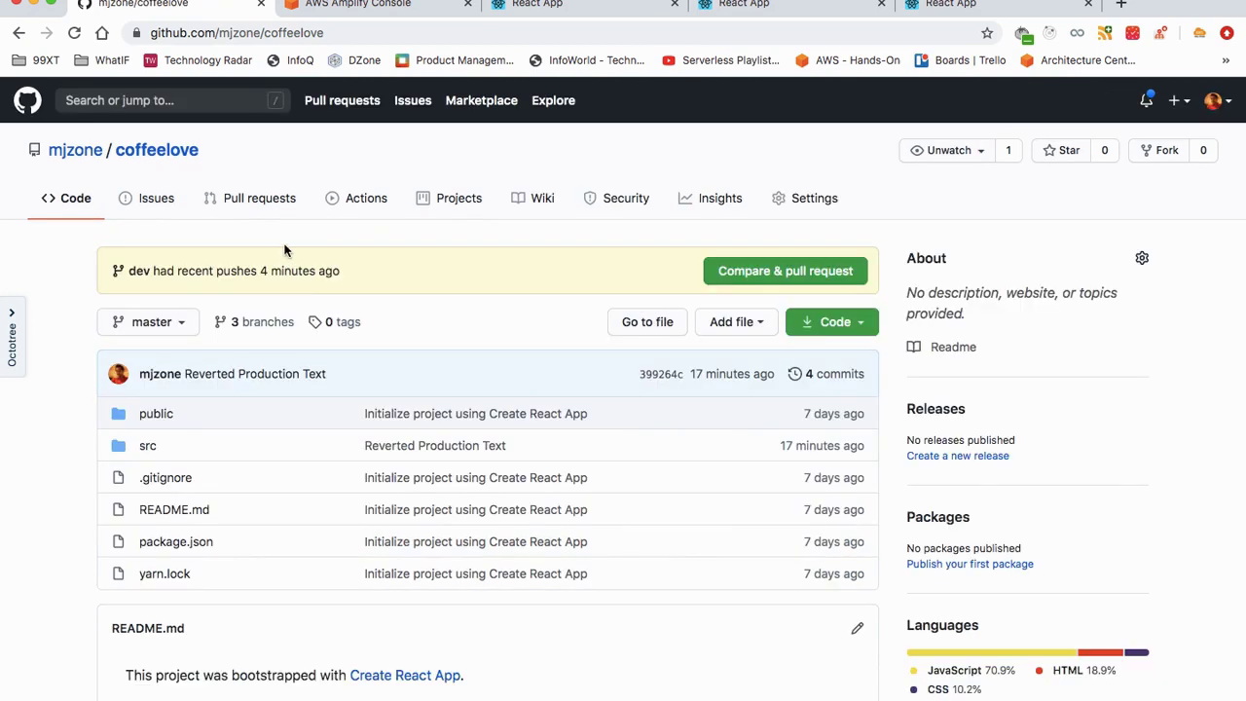
click(258, 198)
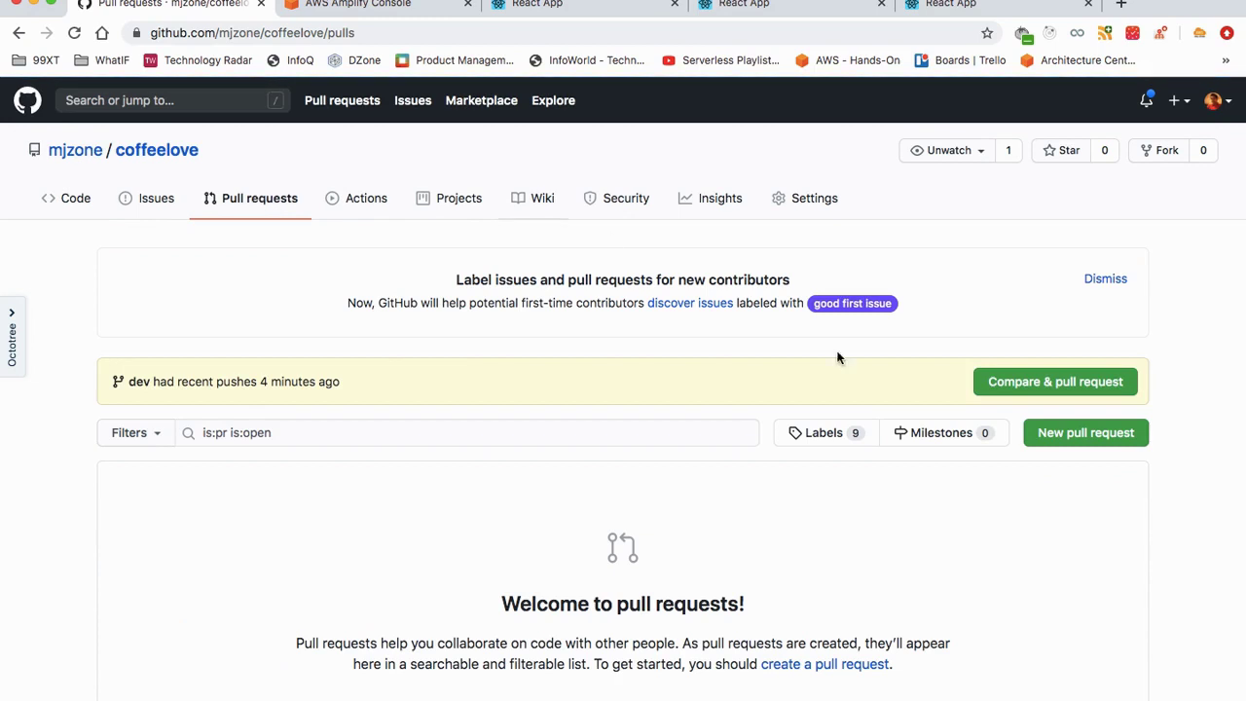
click(1083, 434)
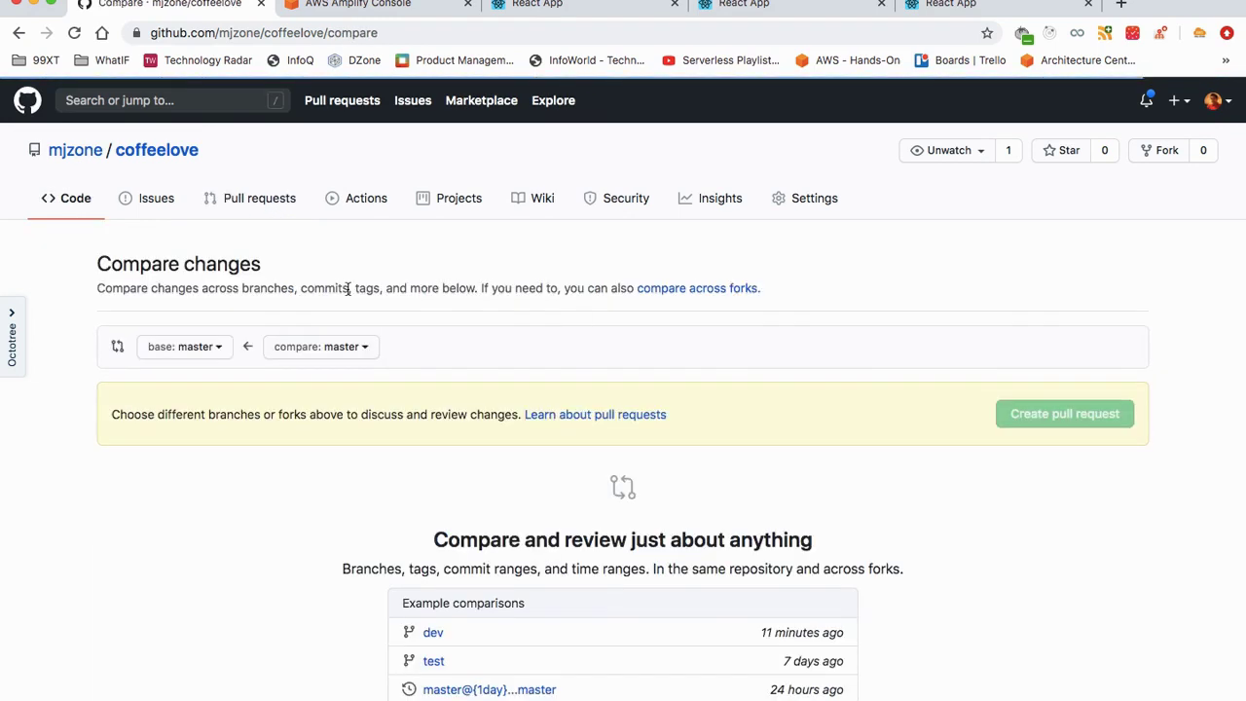
click(348, 346)
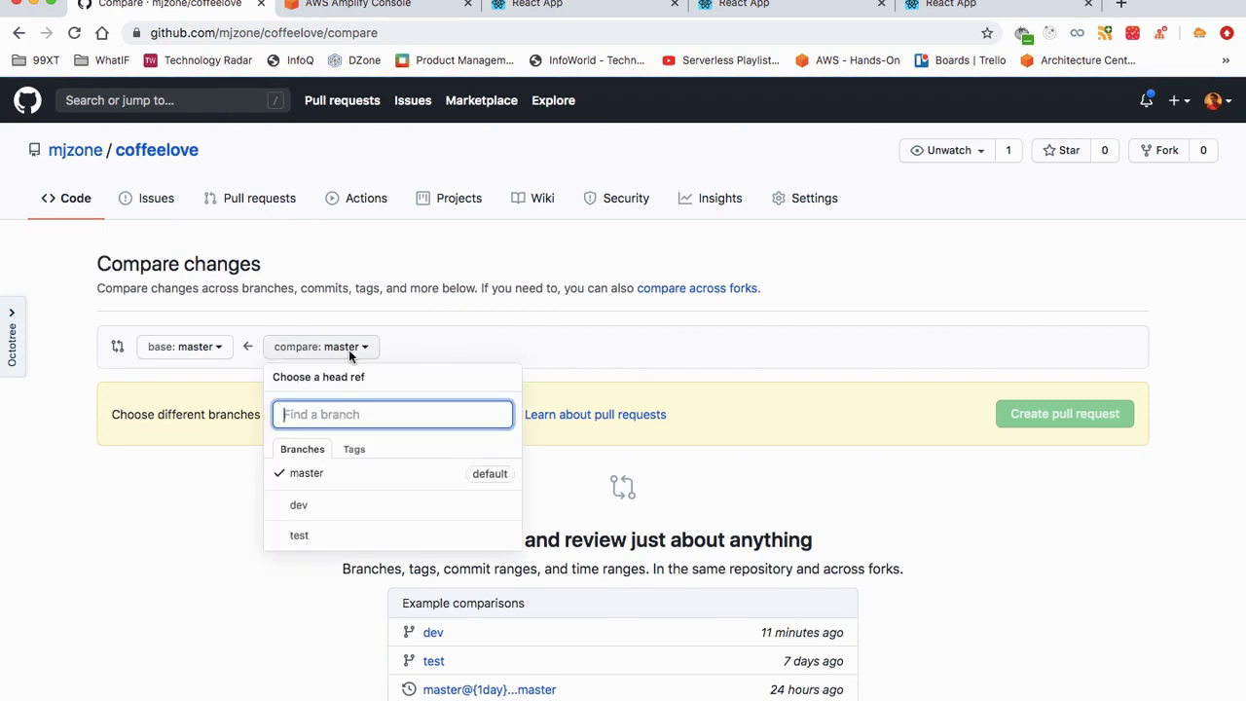
click(321, 505)
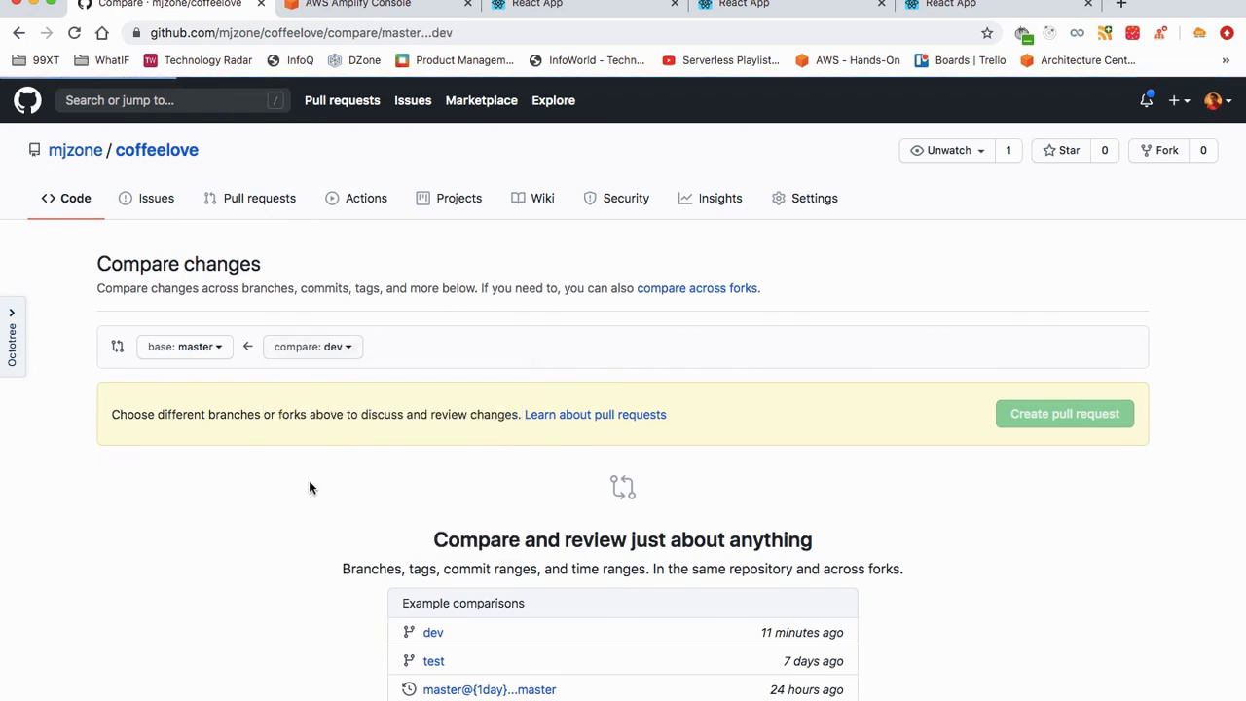
click(199, 347)
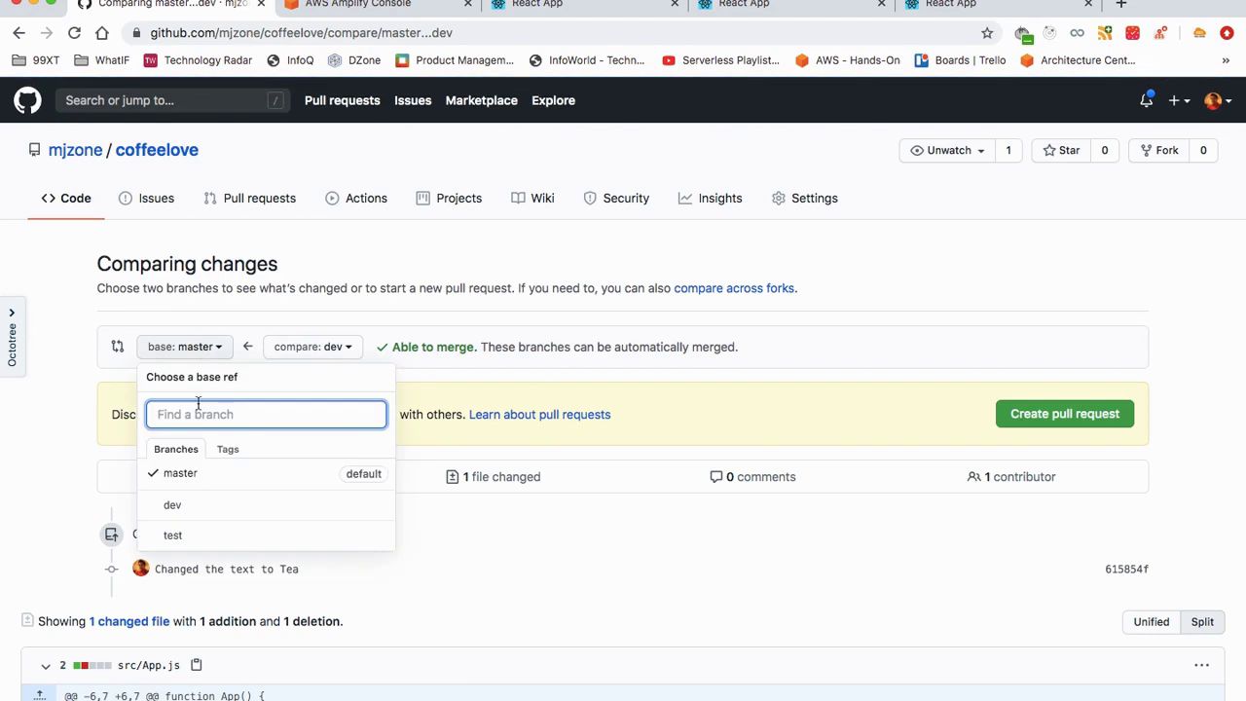
click(198, 537)
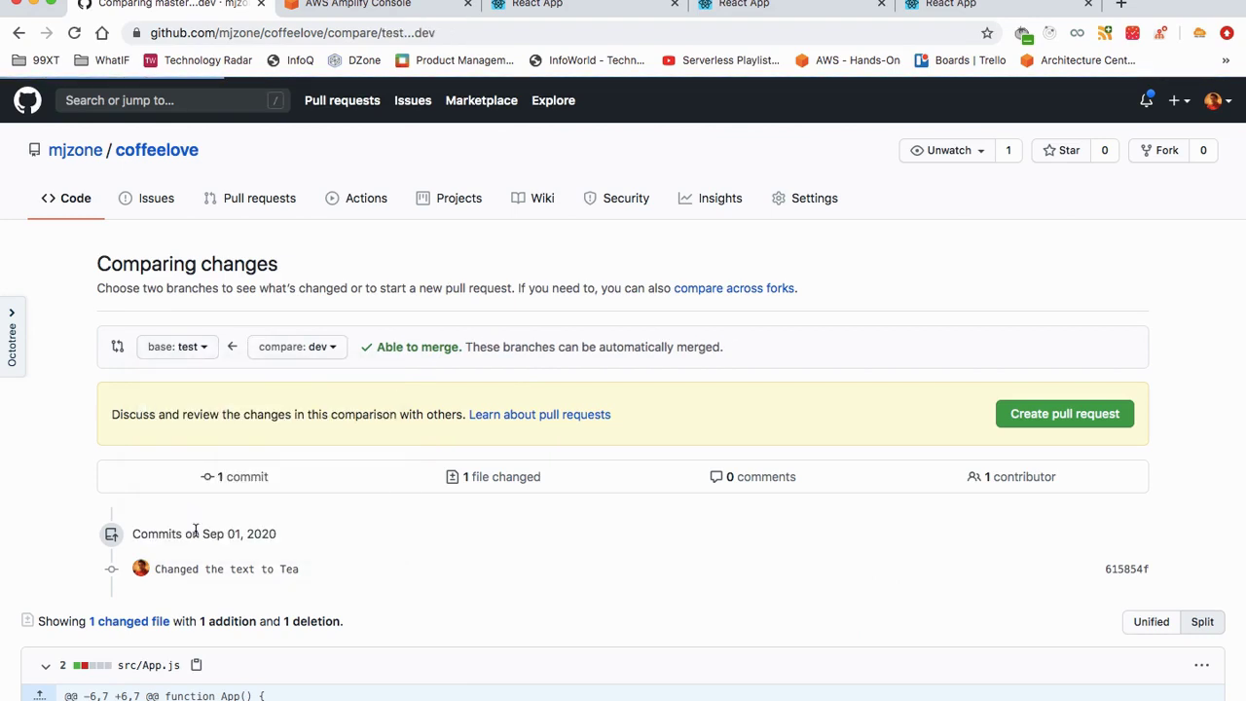
Review the App.js differences between test and dev, and create the pull request with the title "Changed coffee to tea"
scroll(195, 531, down, 5)
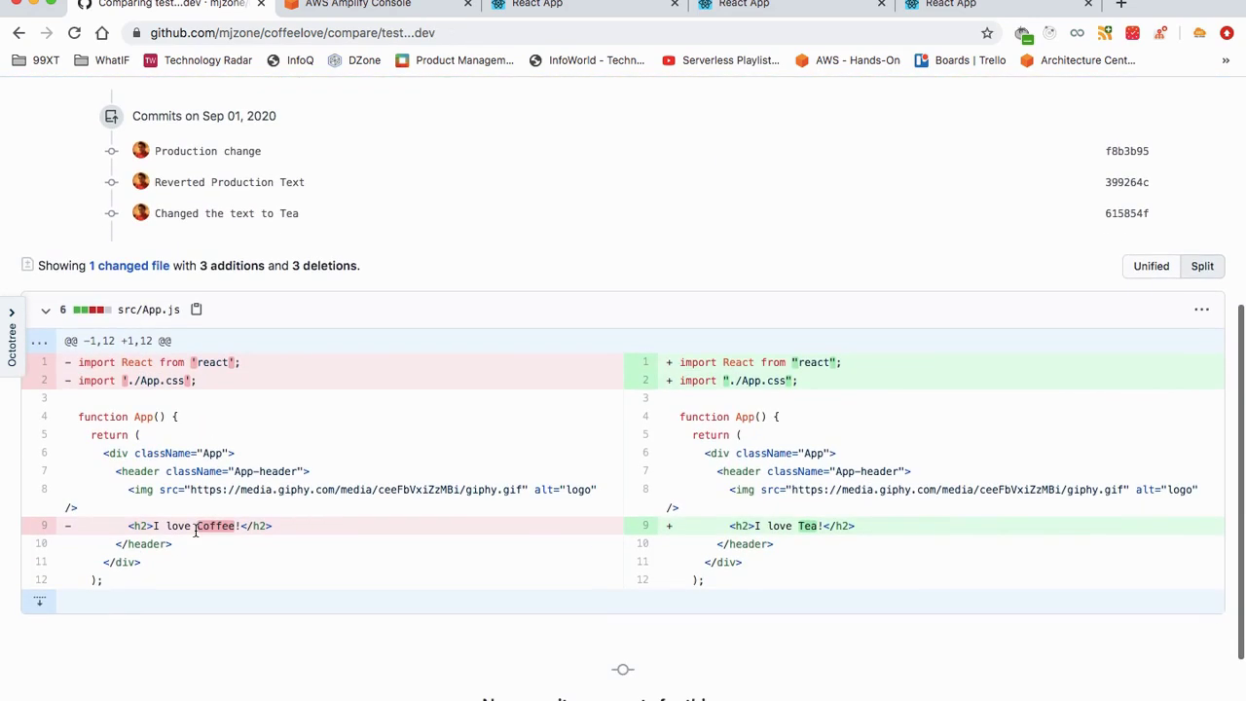
double_click(218, 526)
double_click(807, 526)
scroll(807, 525, down, 2)
scroll(808, 525, up, 6)
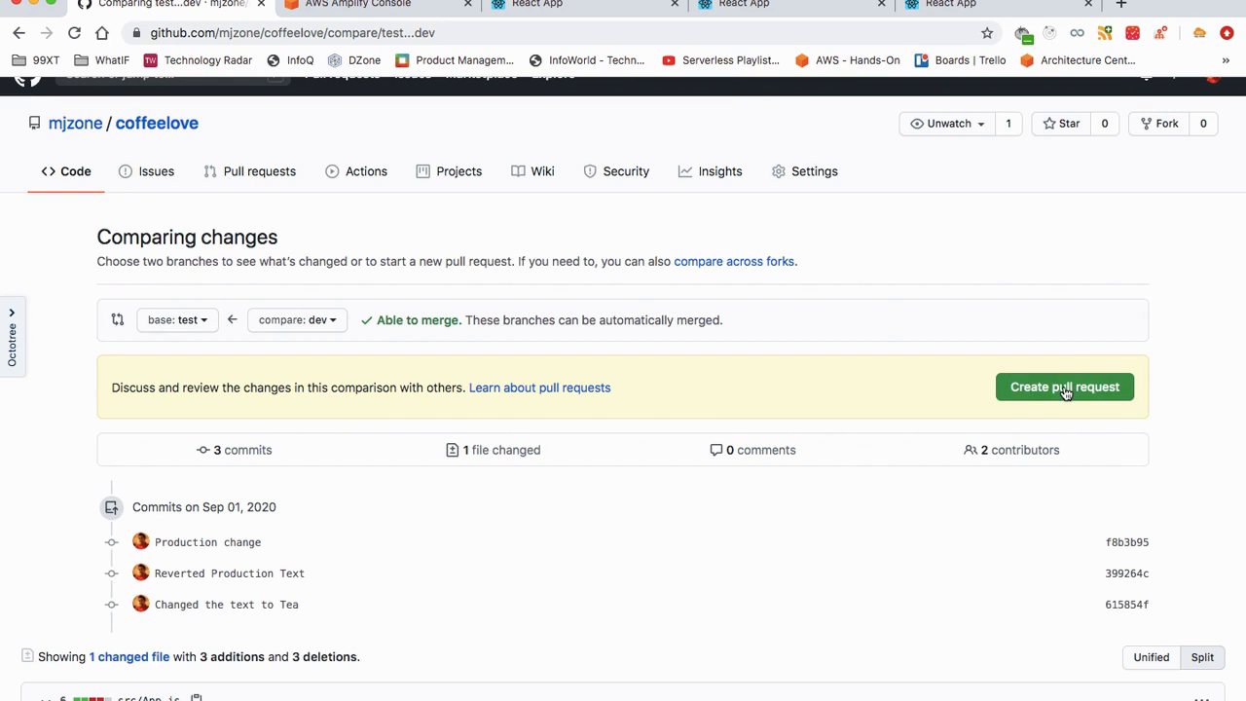
click(1065, 387)
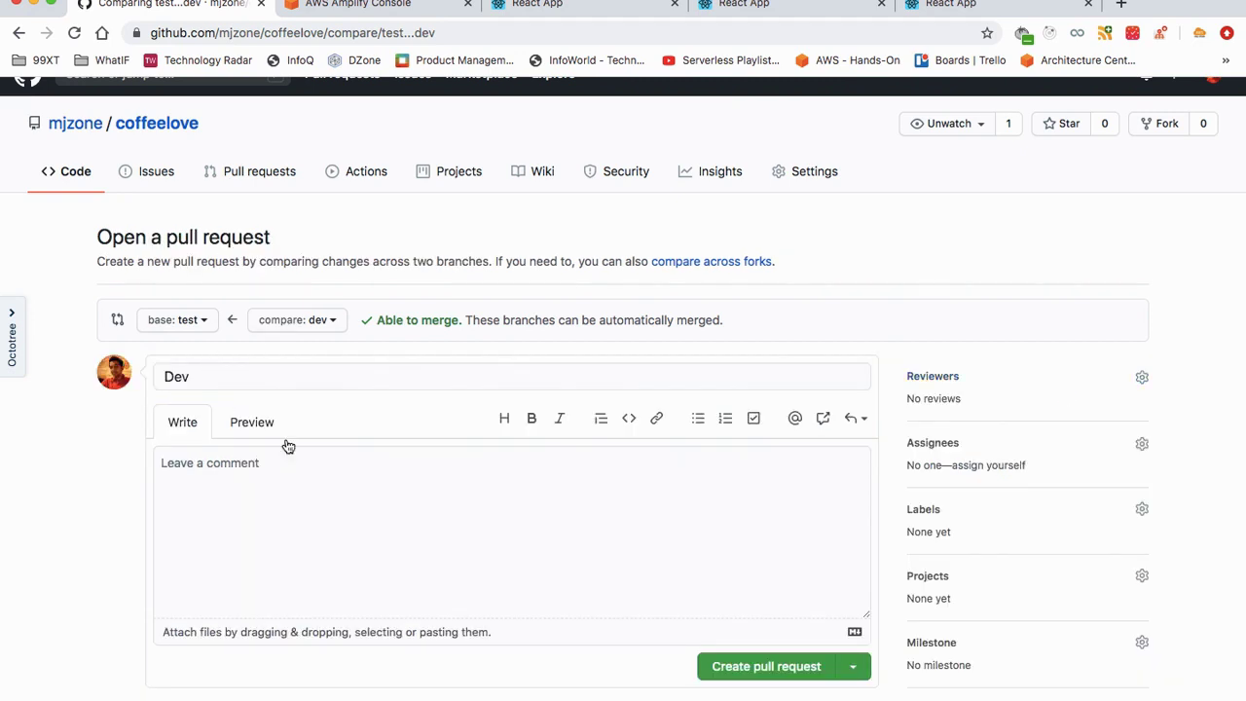
scroll(426, 516, down, 1)
double_click(196, 358)
text(Changed coffee to tea)
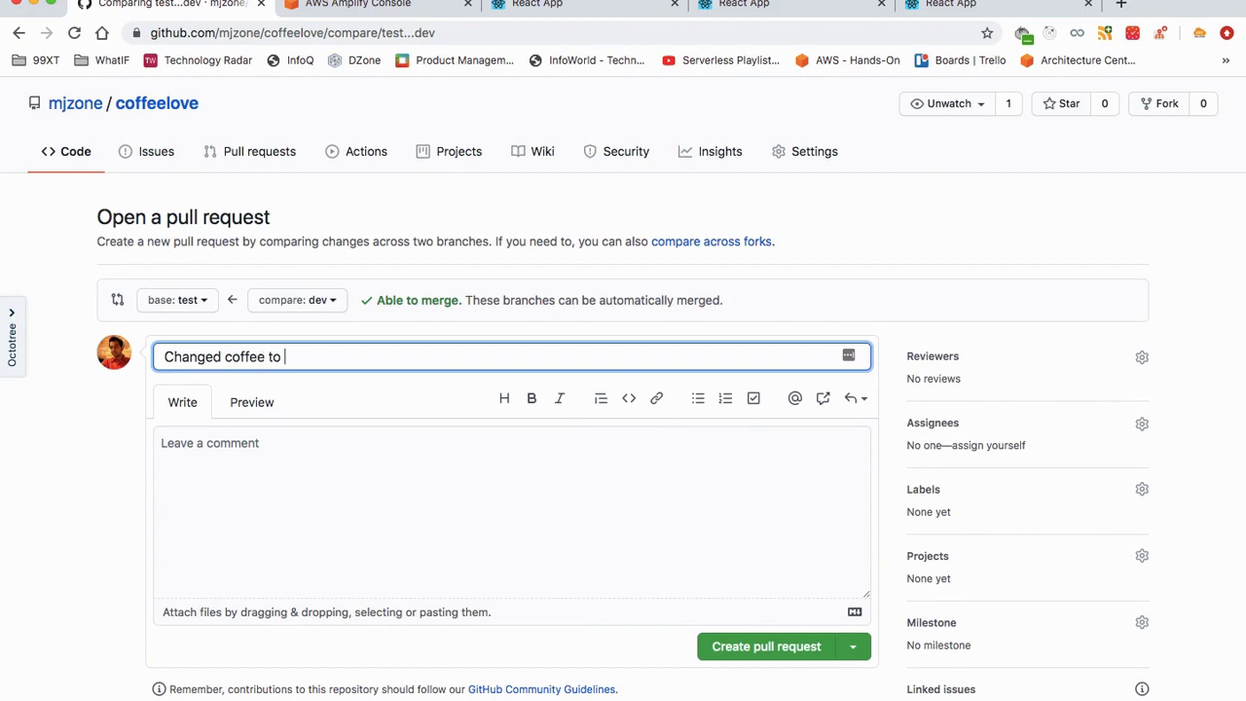
click(766, 643)
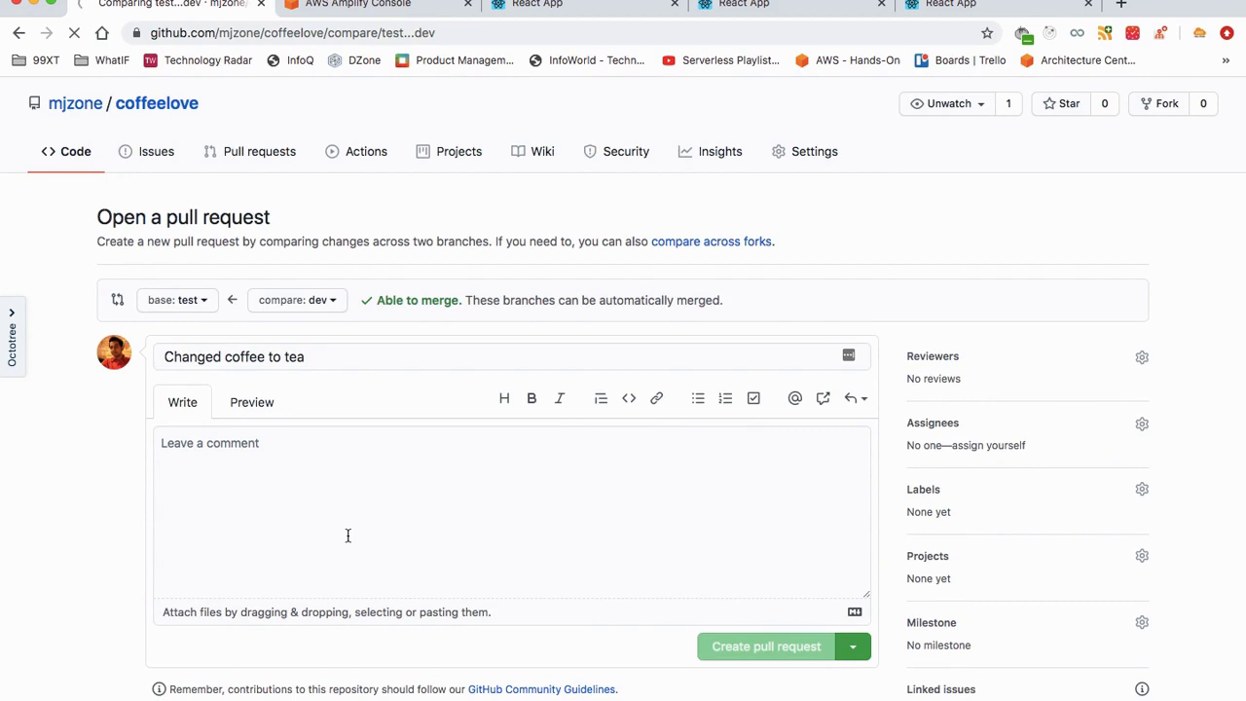
scroll(348, 535, up, 3)
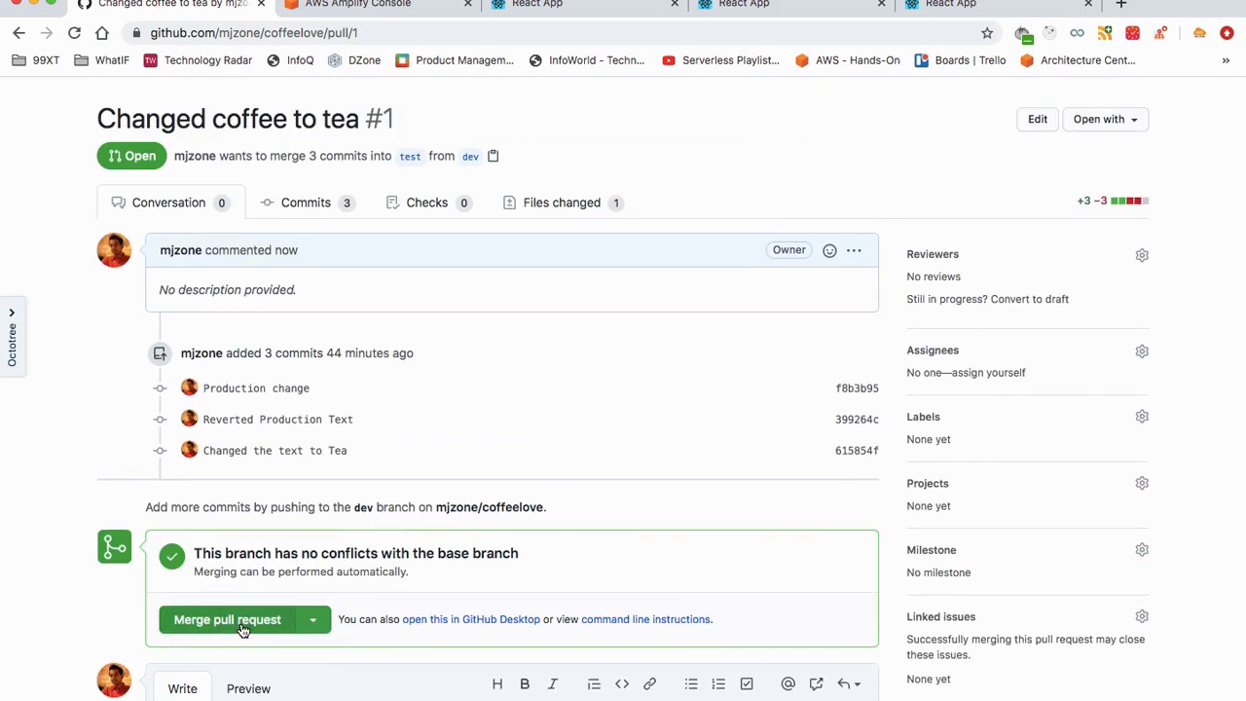
Merge the dev pull request into the test branch, and check the test environment's deployment in the Amplify Console
click(241, 621)
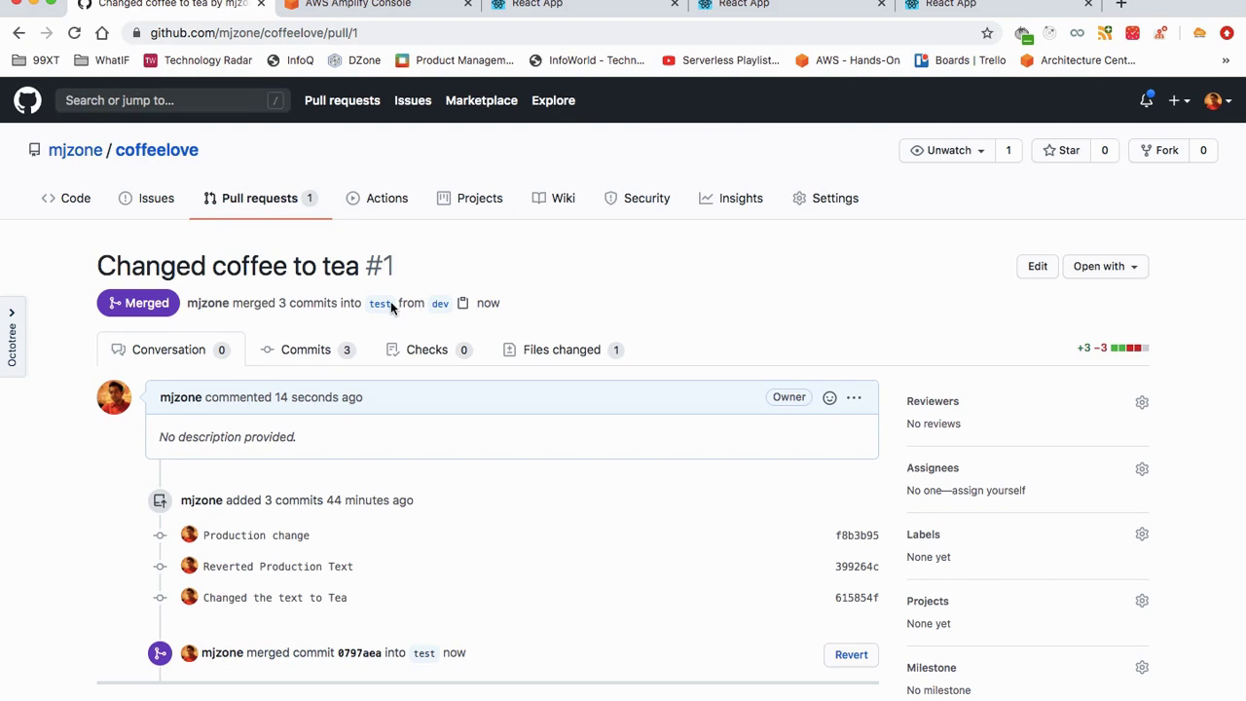
click(369, 5)
scroll(467, 443, down, 5)
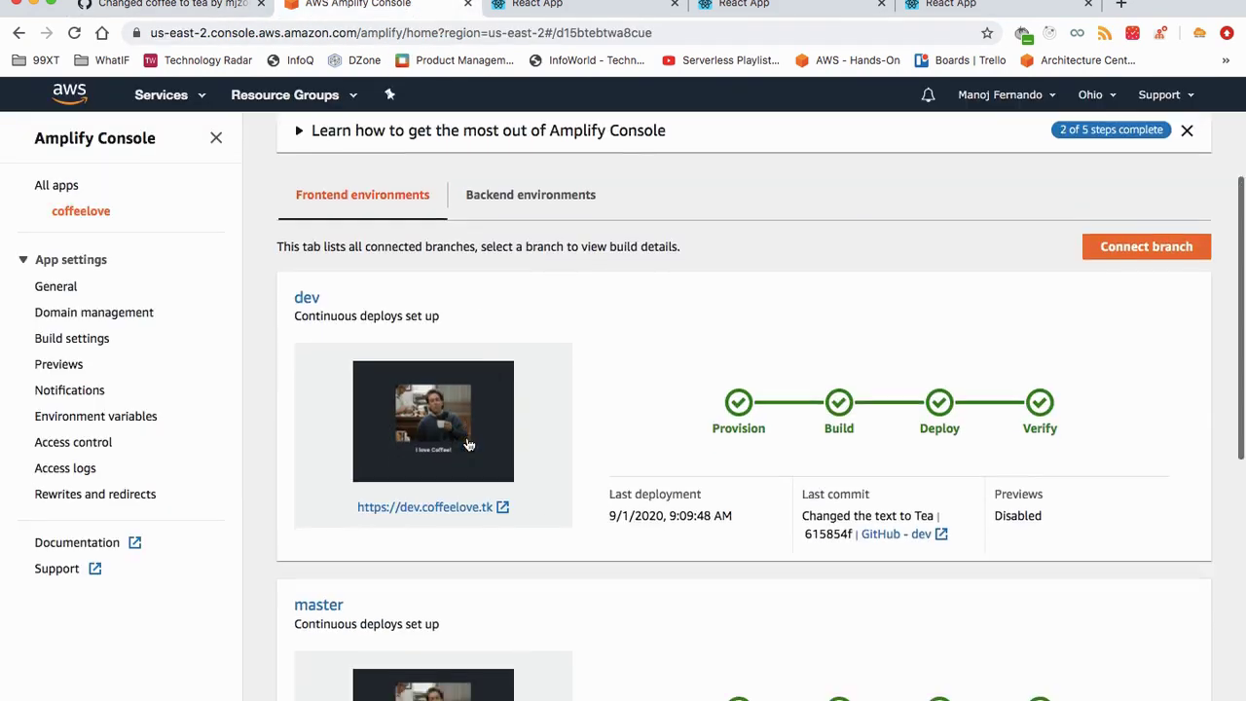
scroll(467, 443, down, 3)
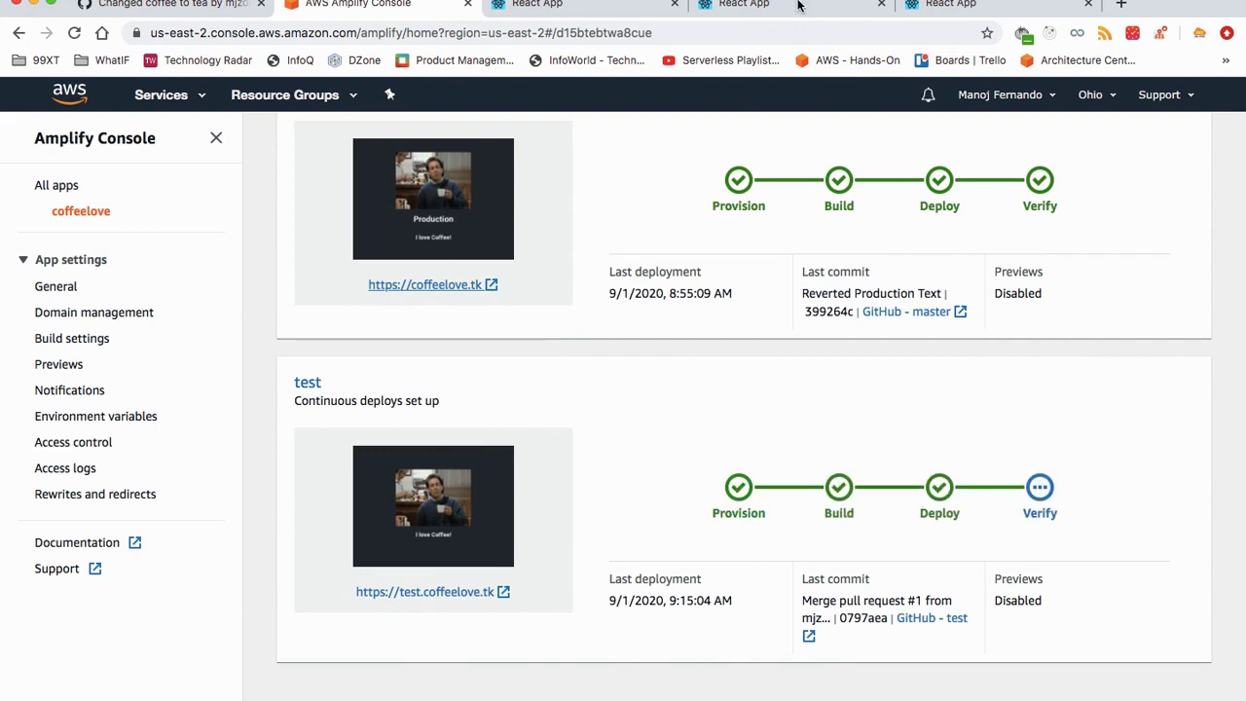
Reload test.coffeelove.tk and examine the heading text below the image
click(788, 5)
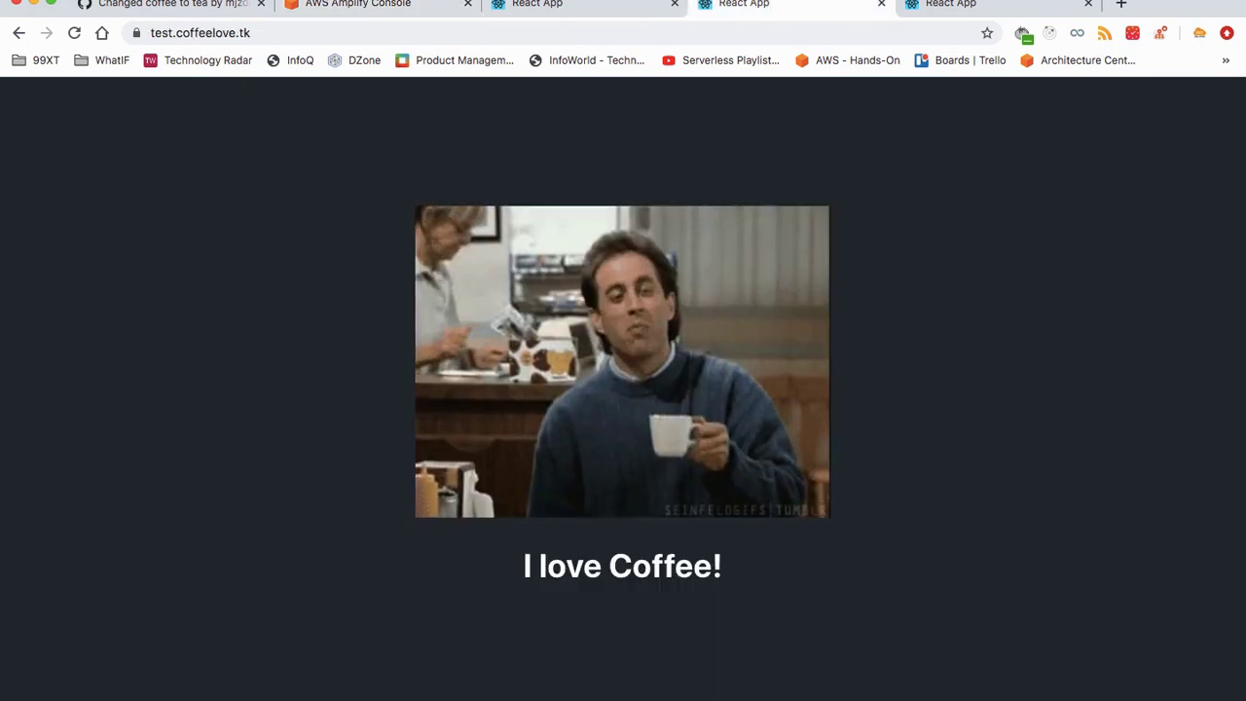
click(74, 35)
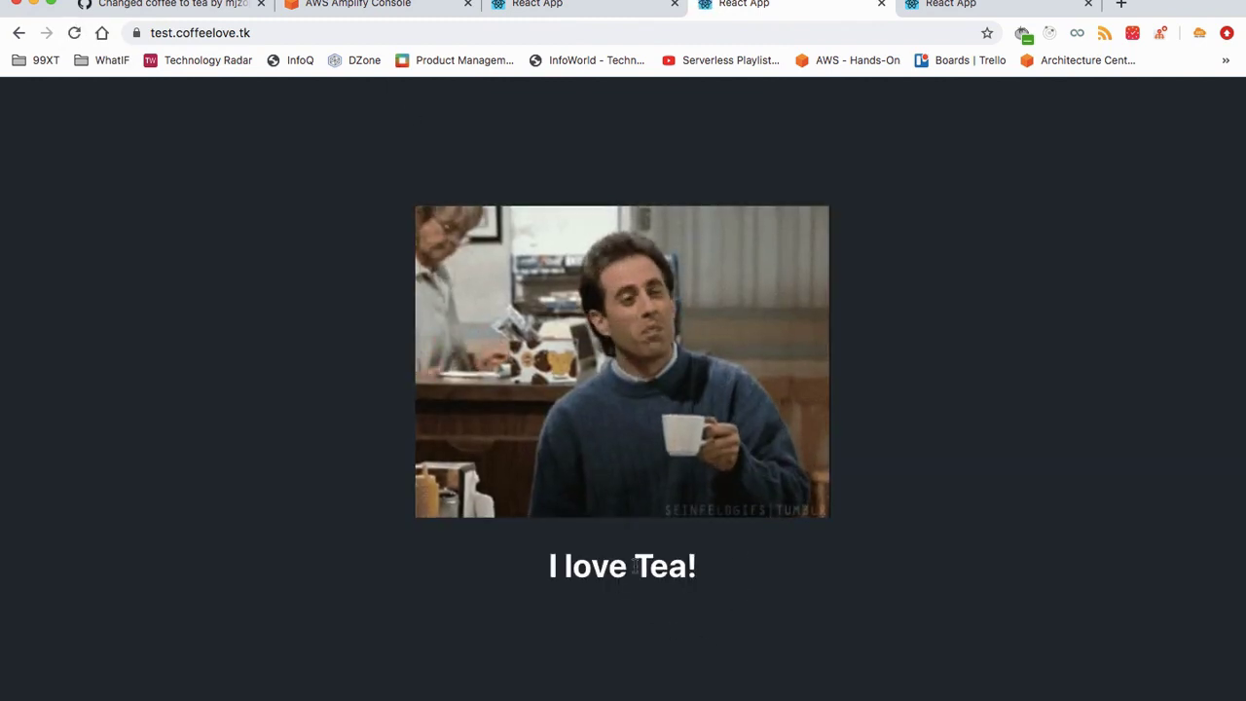
drag(634, 564, 745, 567)
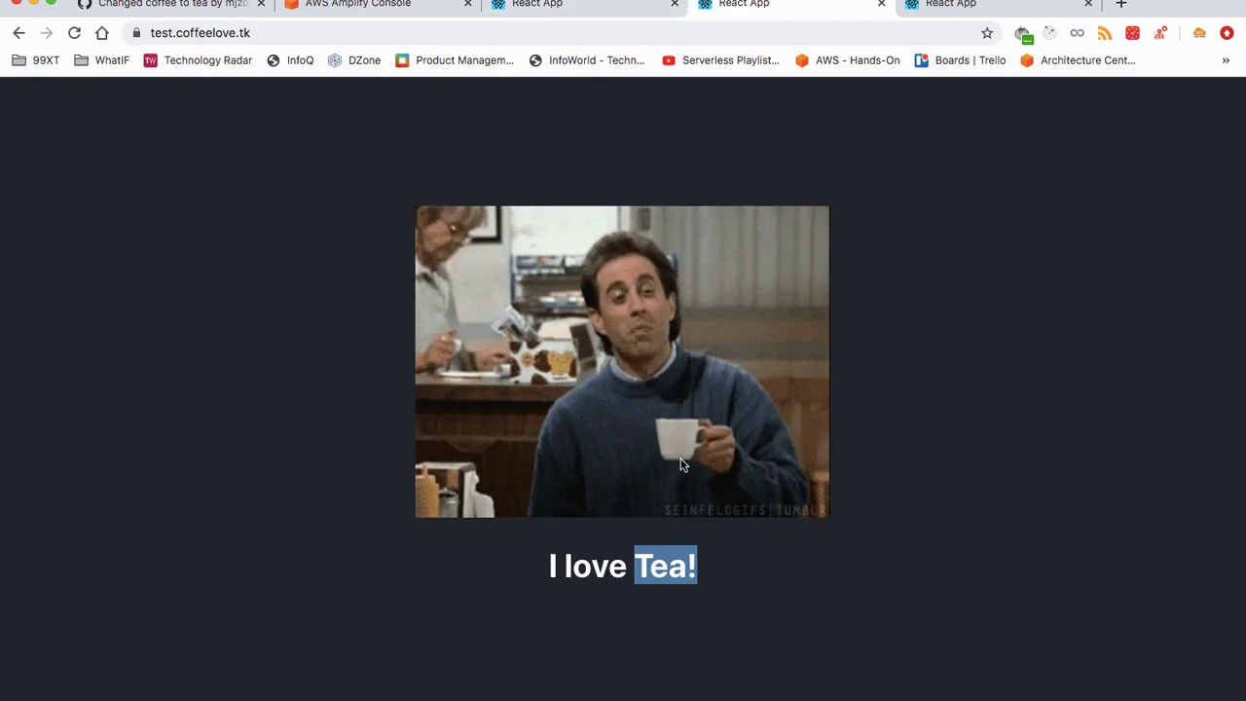
click(640, 117)
Reload coffeelove.tk and compare its heading with those on the dev.coffeelove.tk and test.coffeelove.tk pages
click(981, 3)
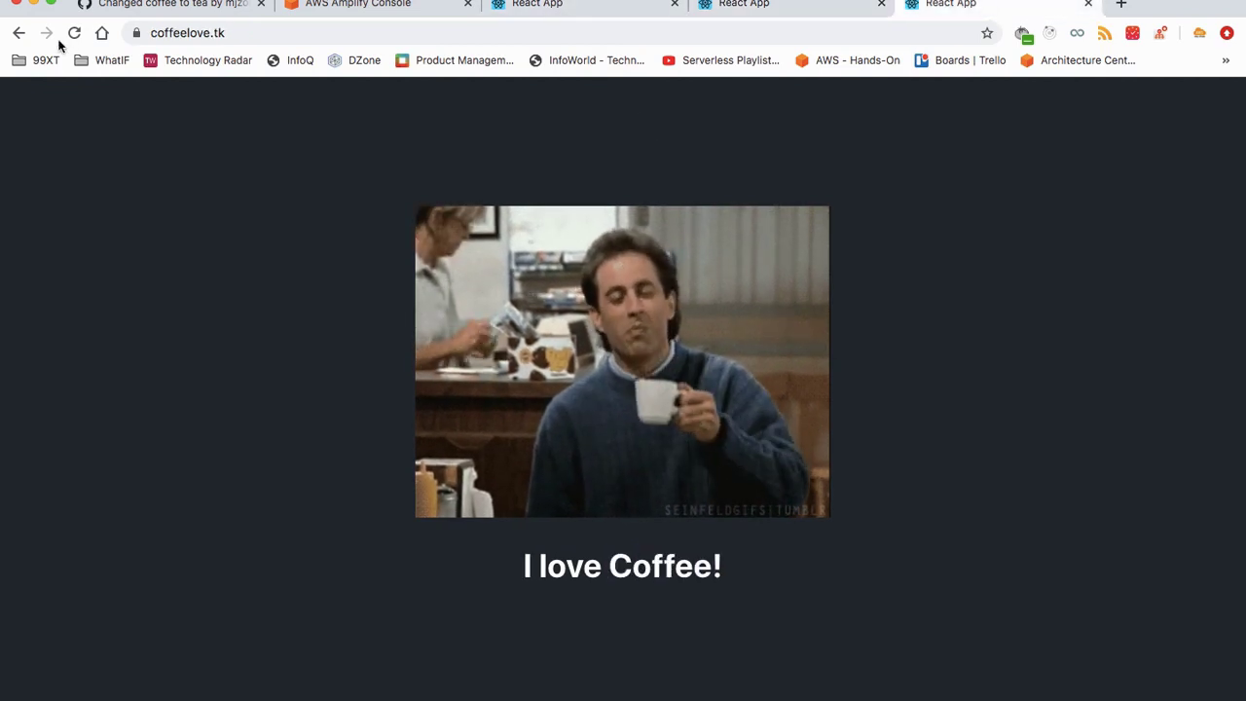
click(74, 32)
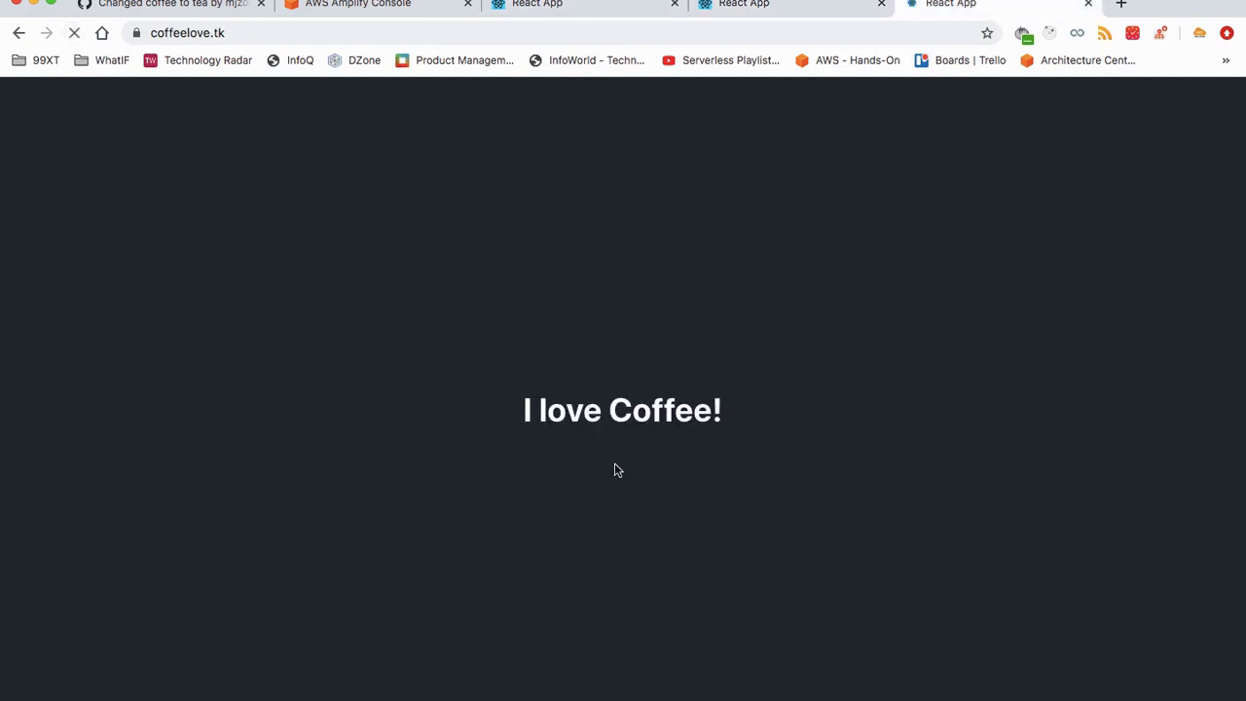
click(565, 12)
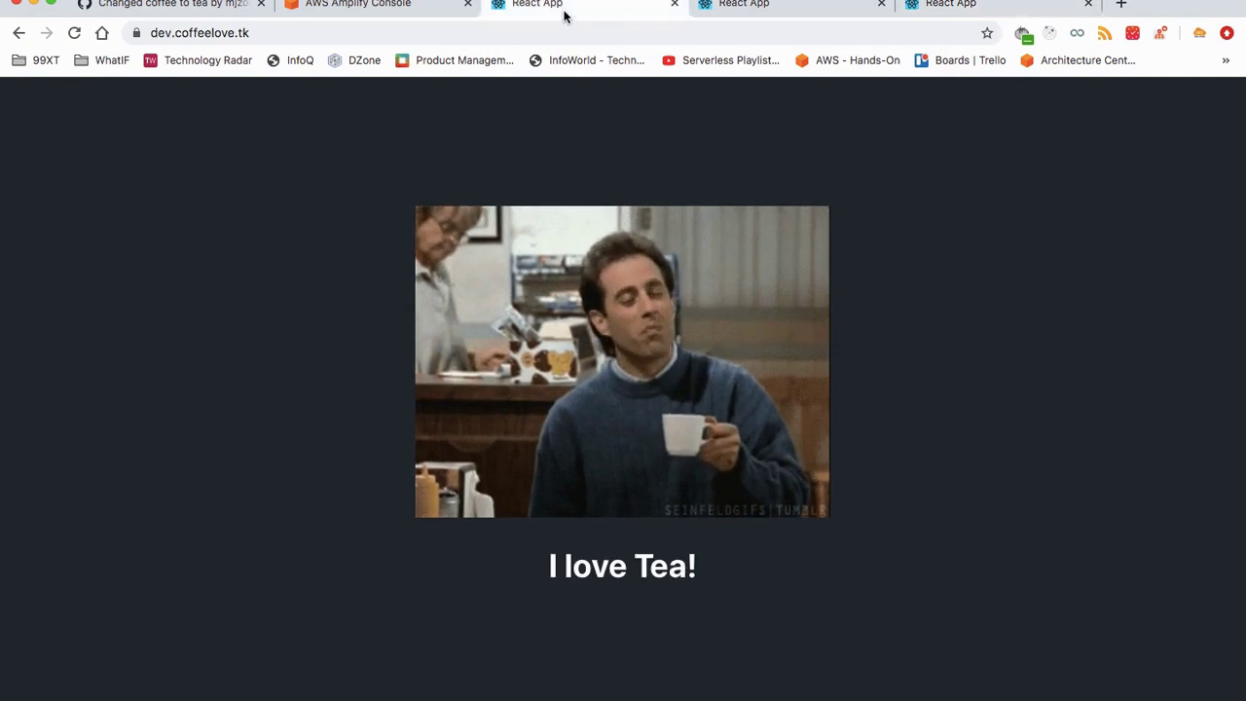
click(740, 5)
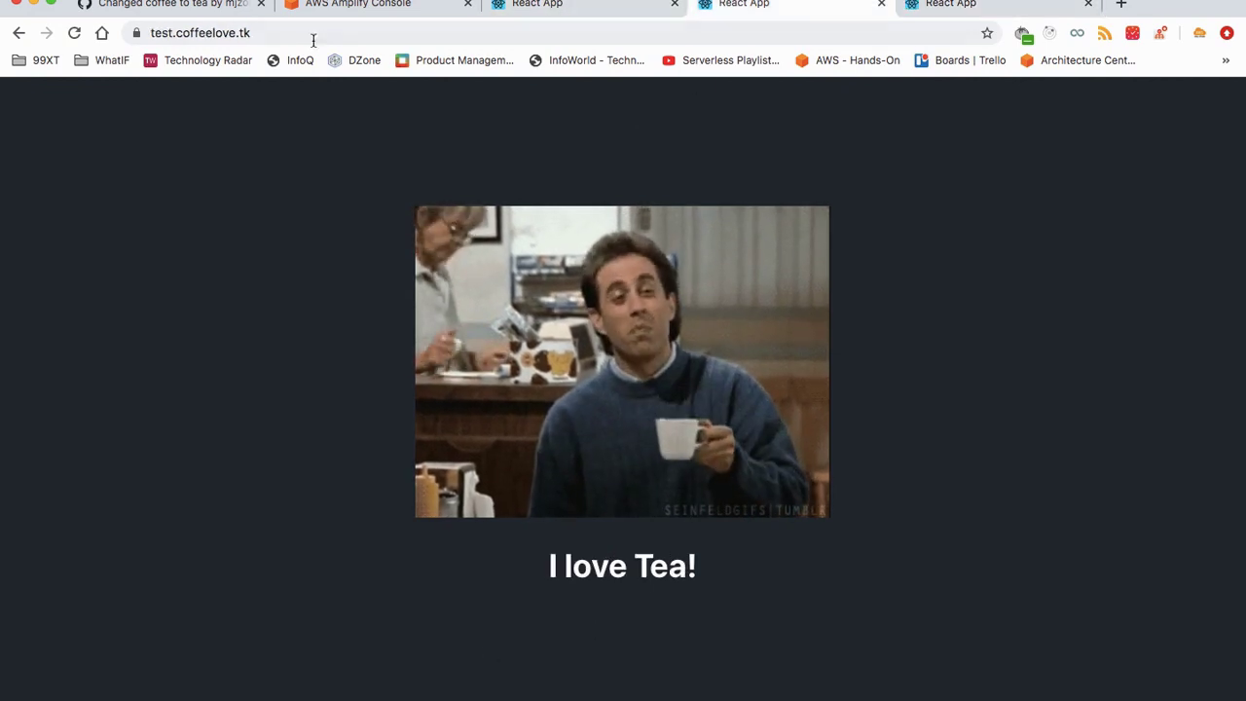
Start another pull request in the coffeelove GitHub repository with master as the base and test as the compare branch
click(171, 4)
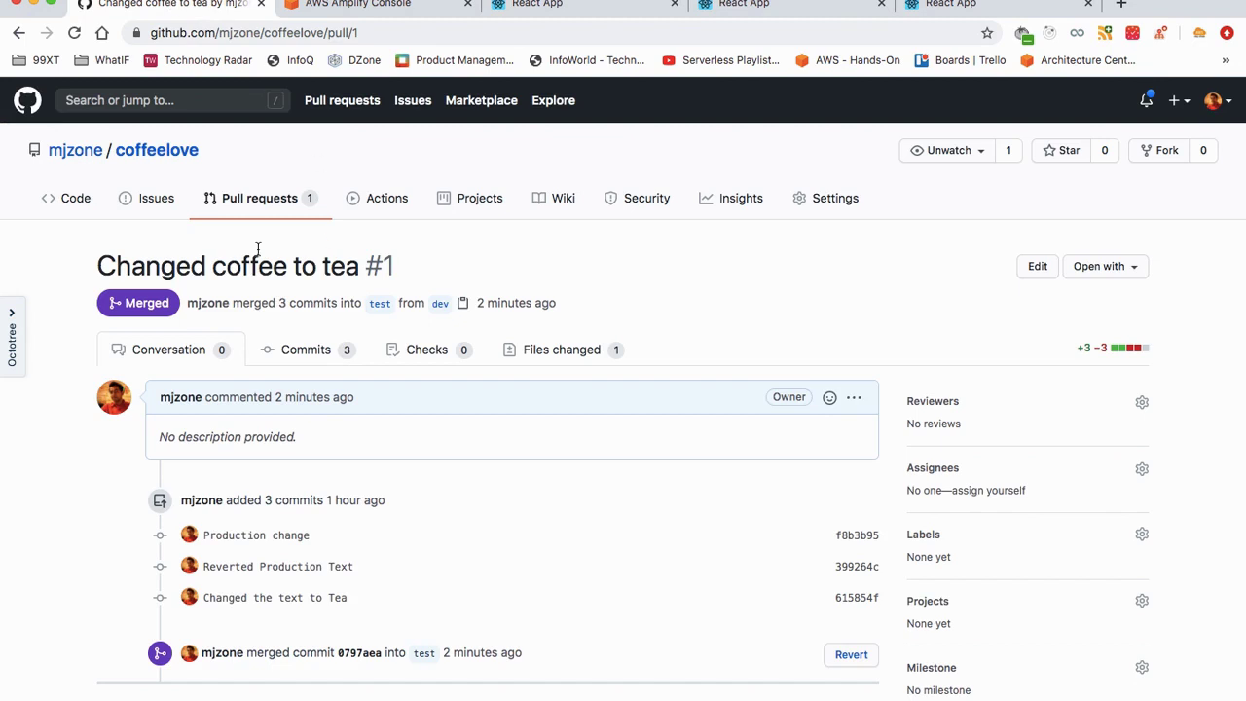
click(181, 156)
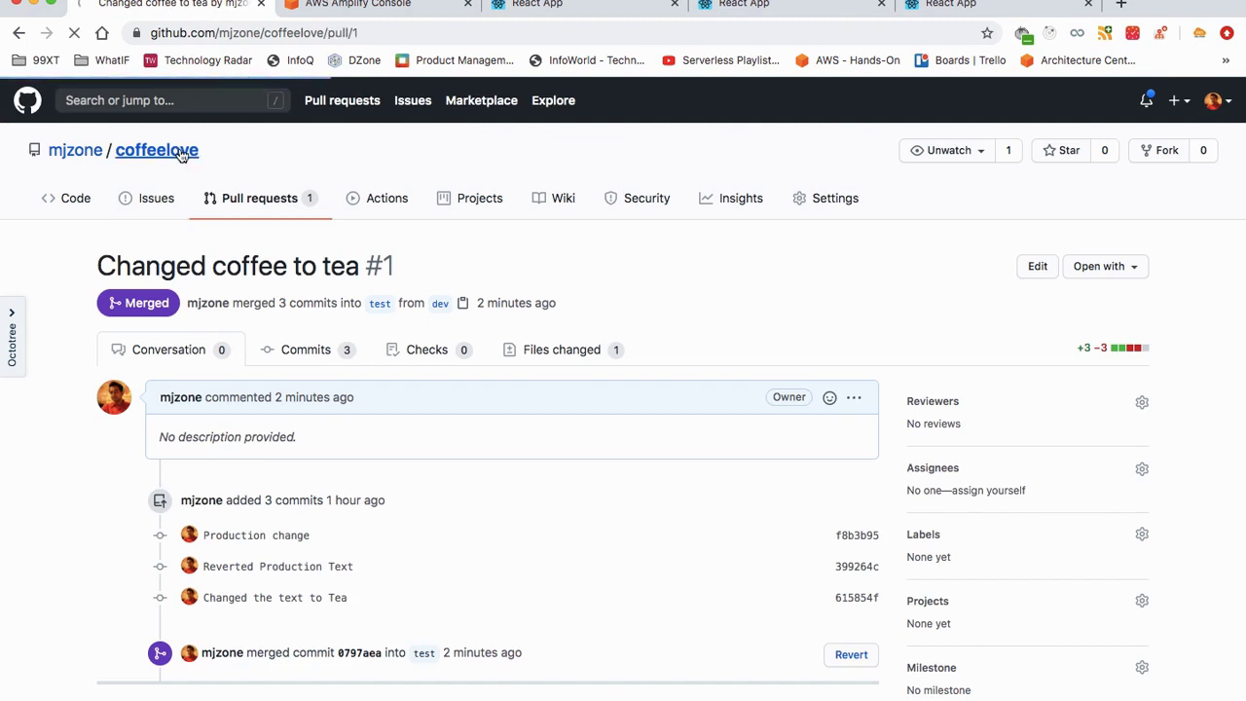
click(248, 200)
click(1101, 434)
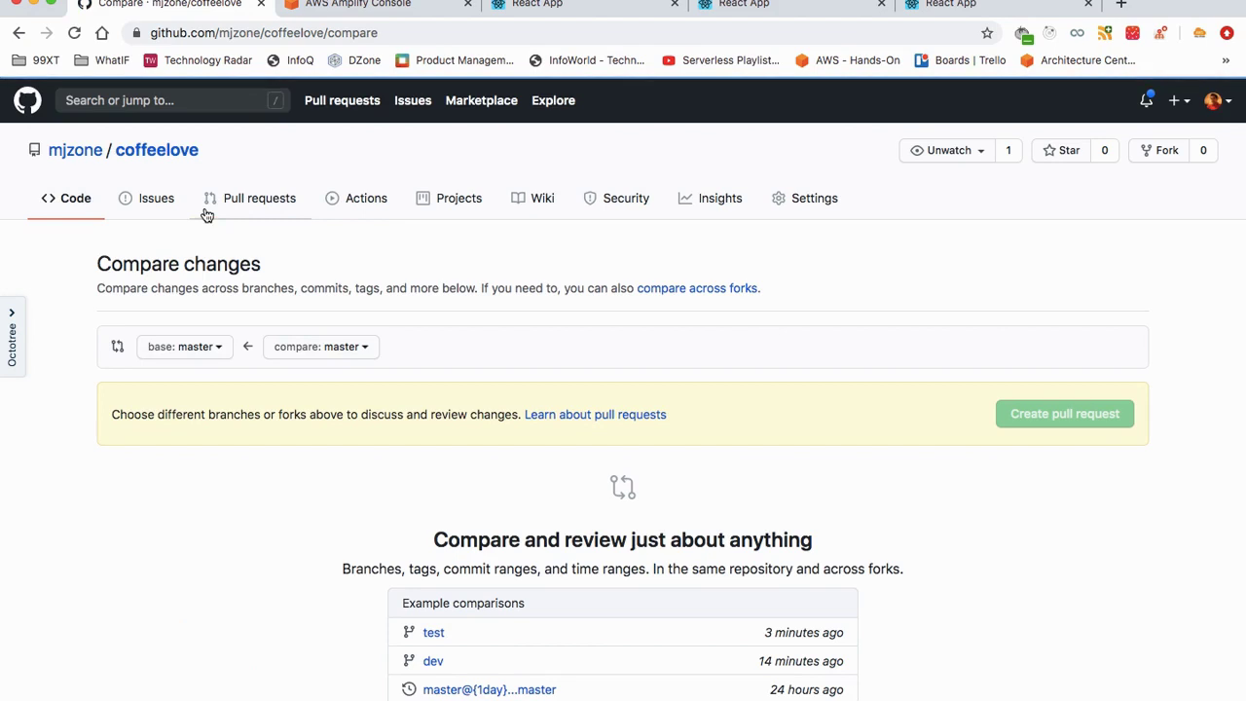
click(334, 346)
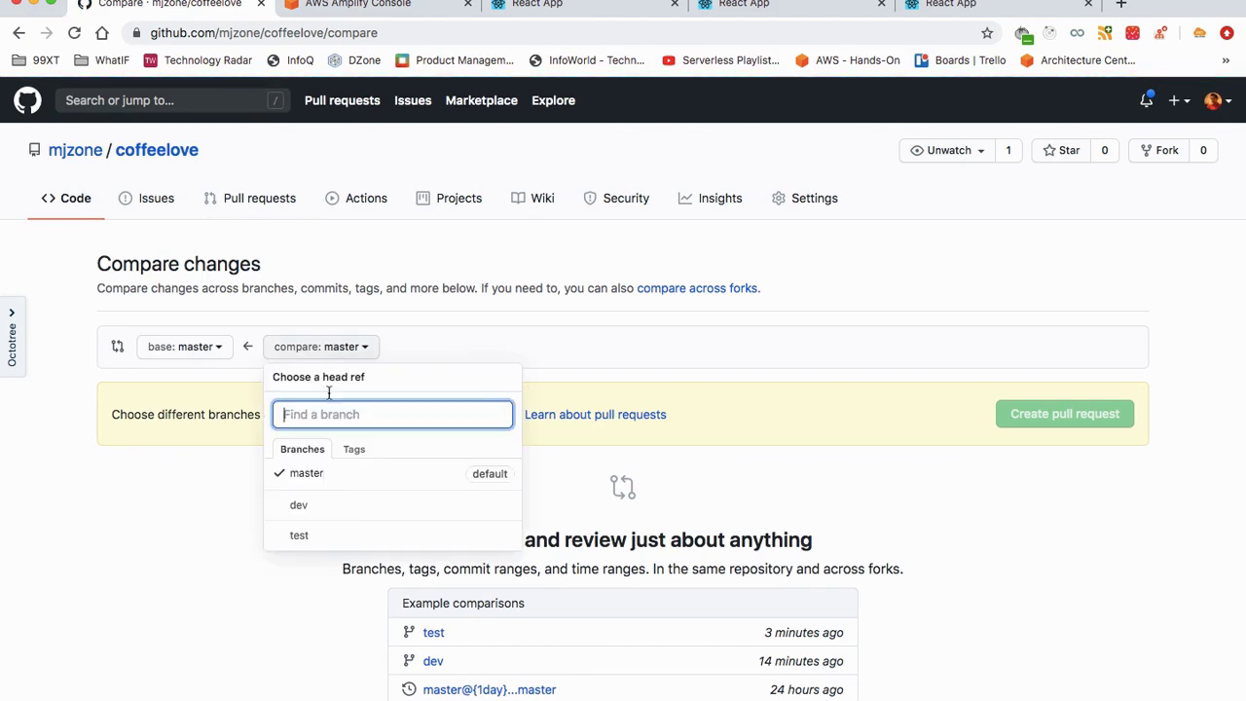
click(331, 537)
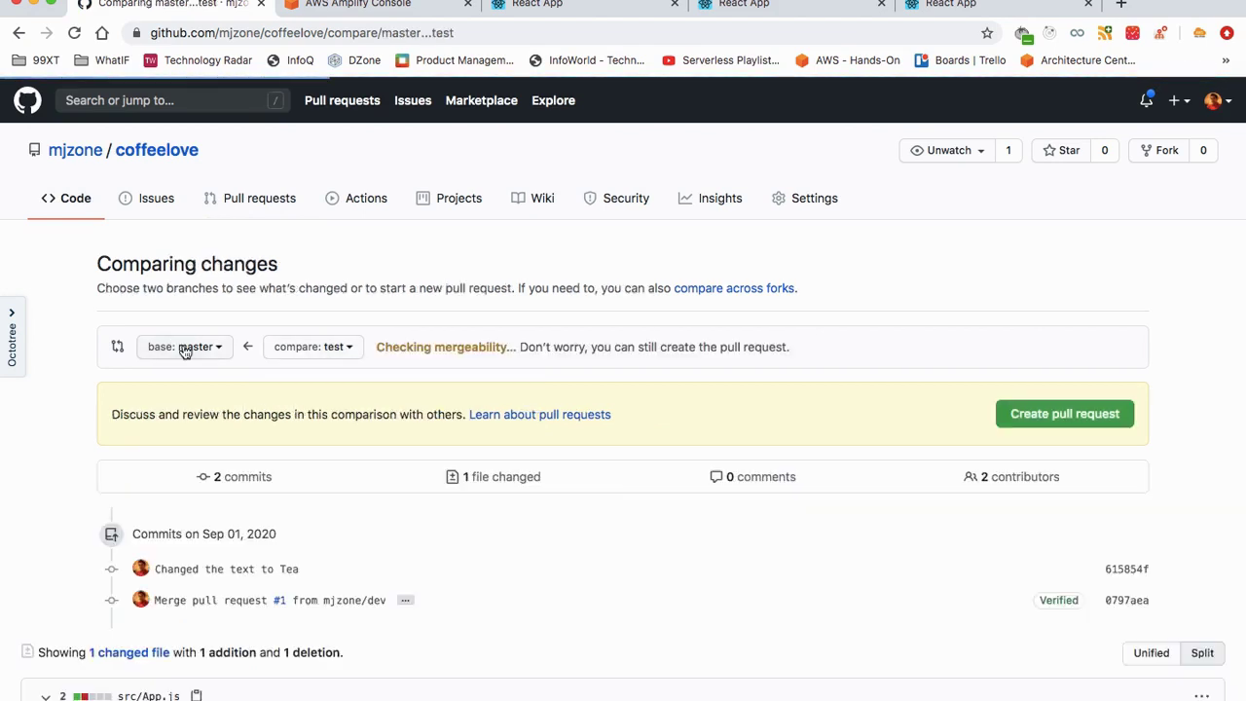
Review the App.js differences between master and test, and create the pull request with the title "Changed coffee to tea"
scroll(551, 267, down, 5)
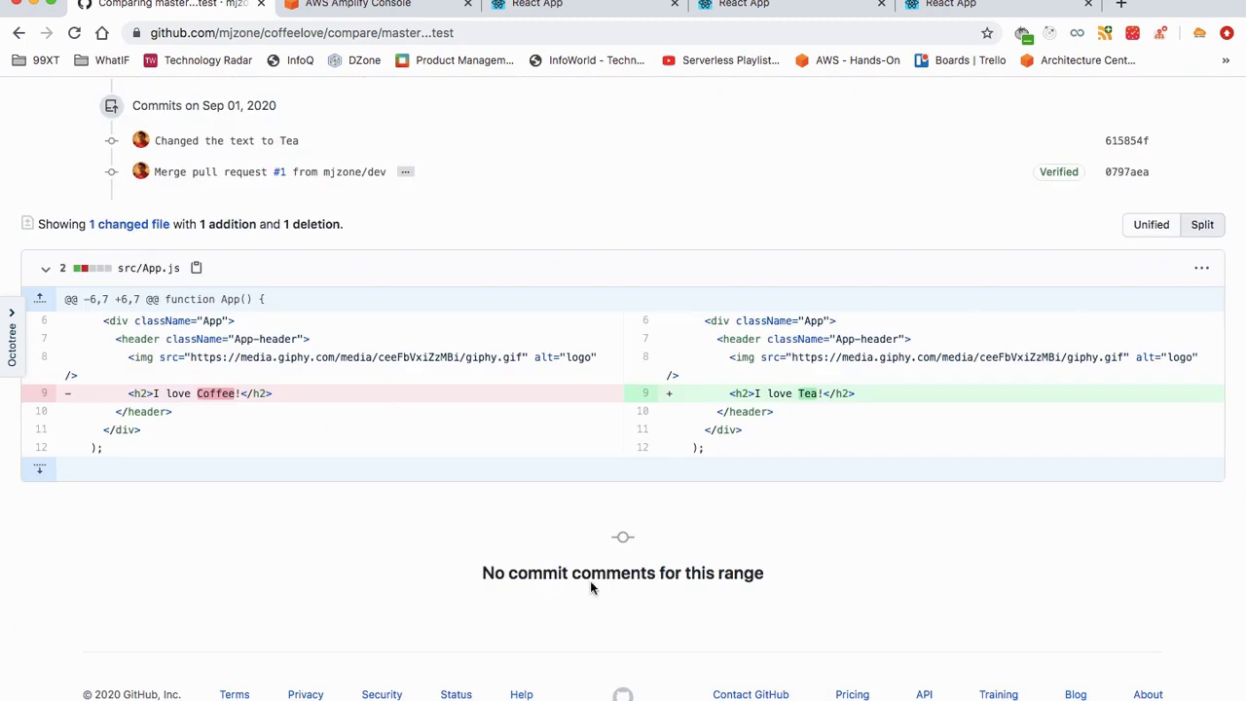
scroll(590, 584, up, 4)
click(1051, 385)
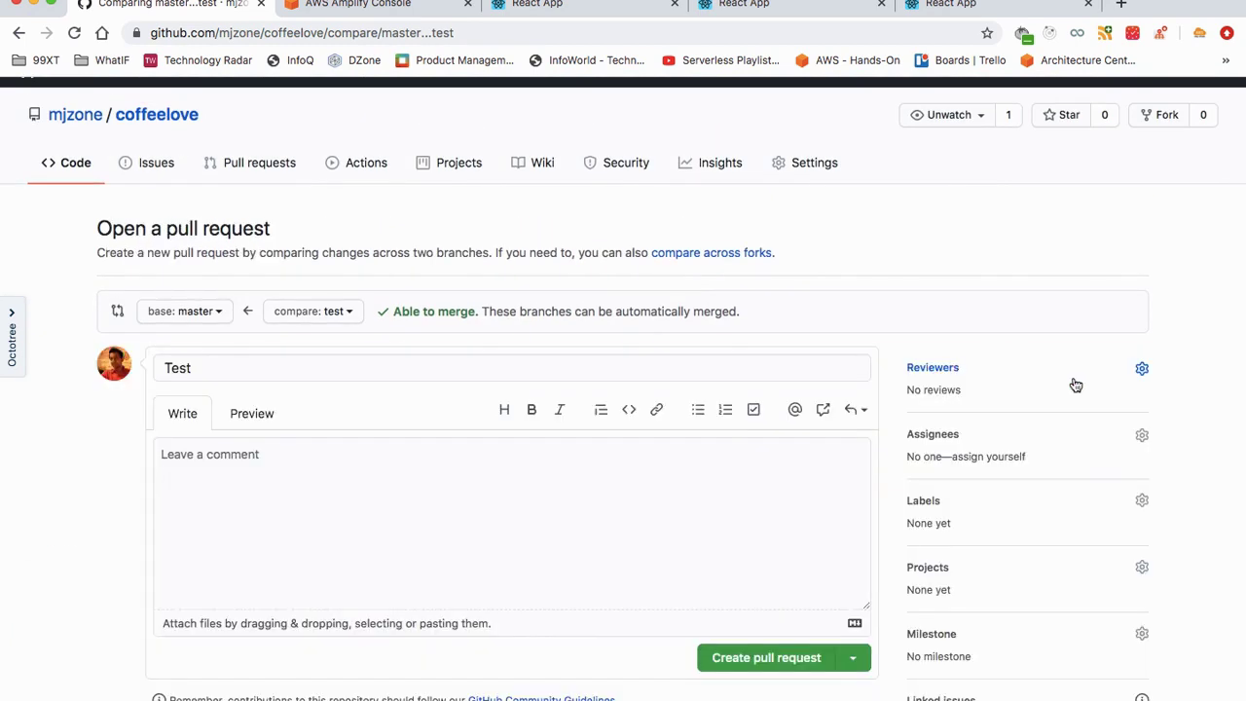
double_click(262, 362)
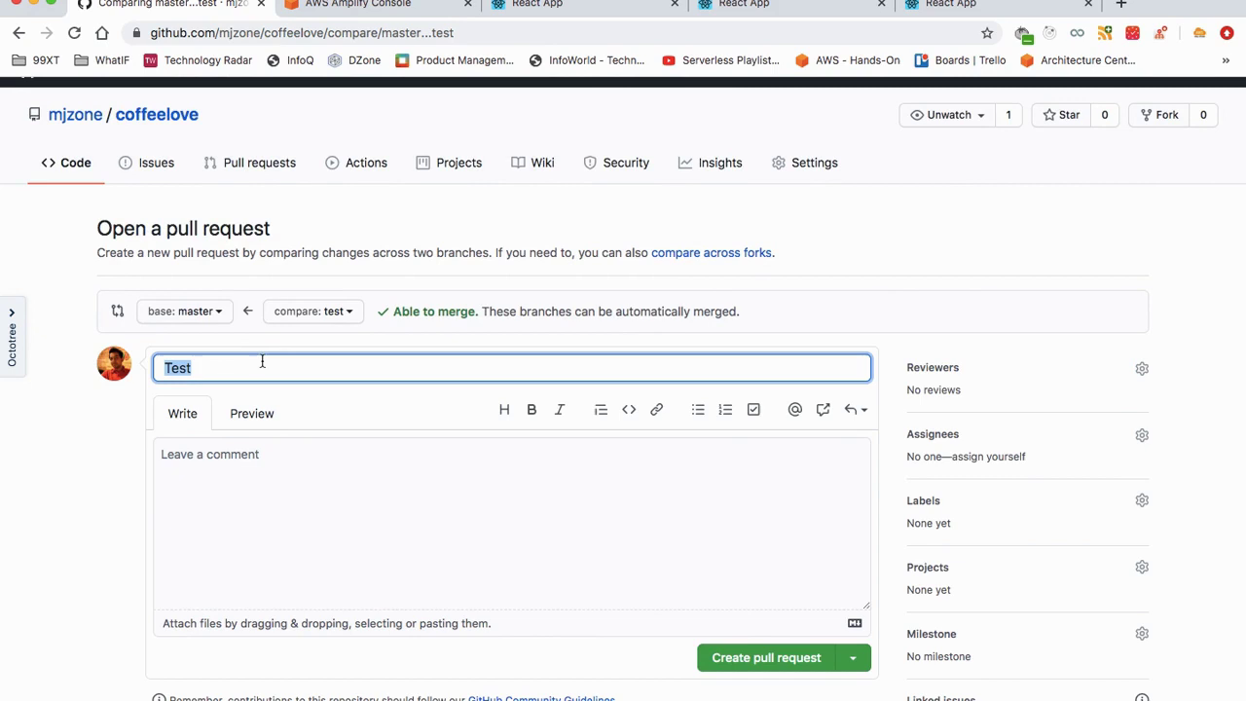
text(Changed coffee to tea)
scroll(804, 503, down, 2)
click(804, 503)
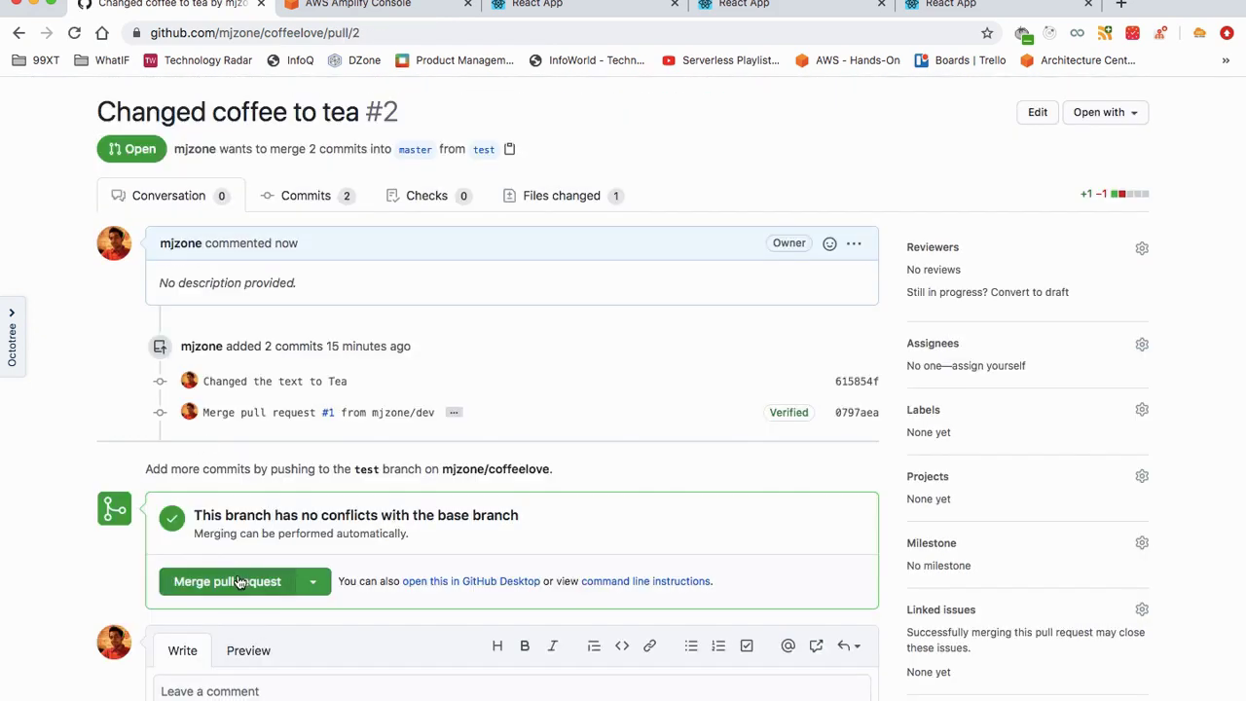
Merge the test pull request into master, confirm the merge, and check the master deployment in the Amplify Console
click(229, 581)
click(225, 678)
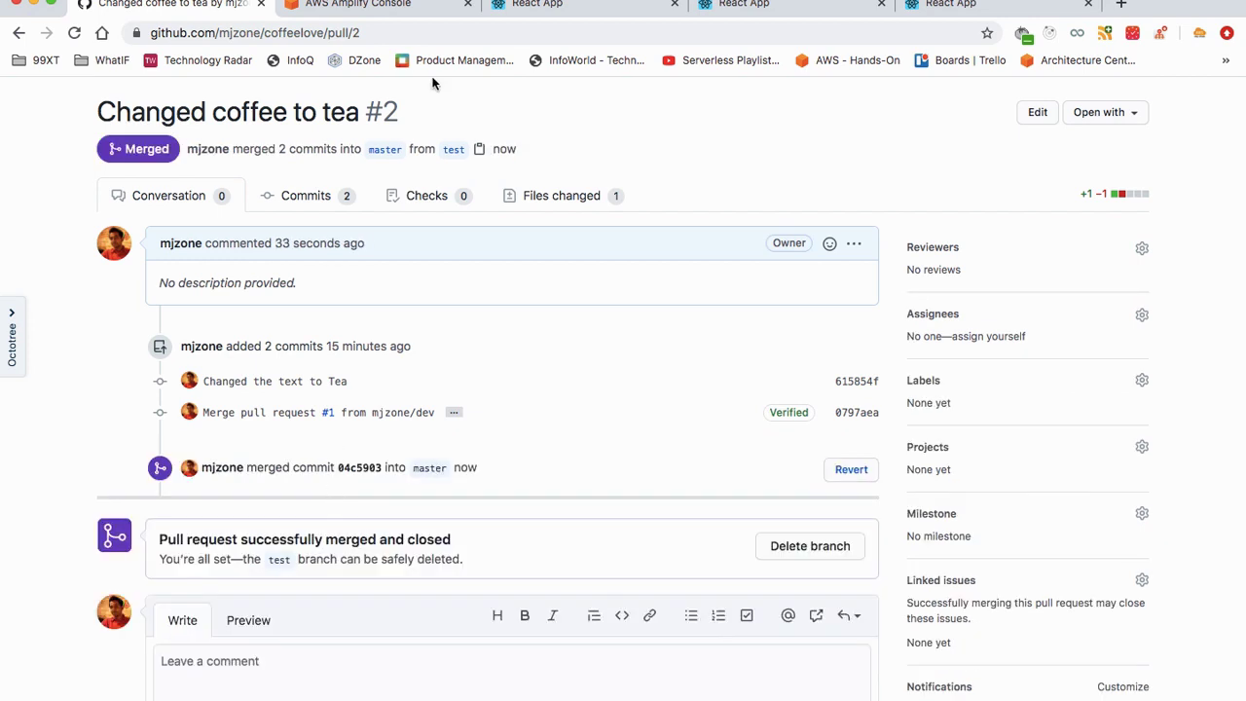
click(370, 4)
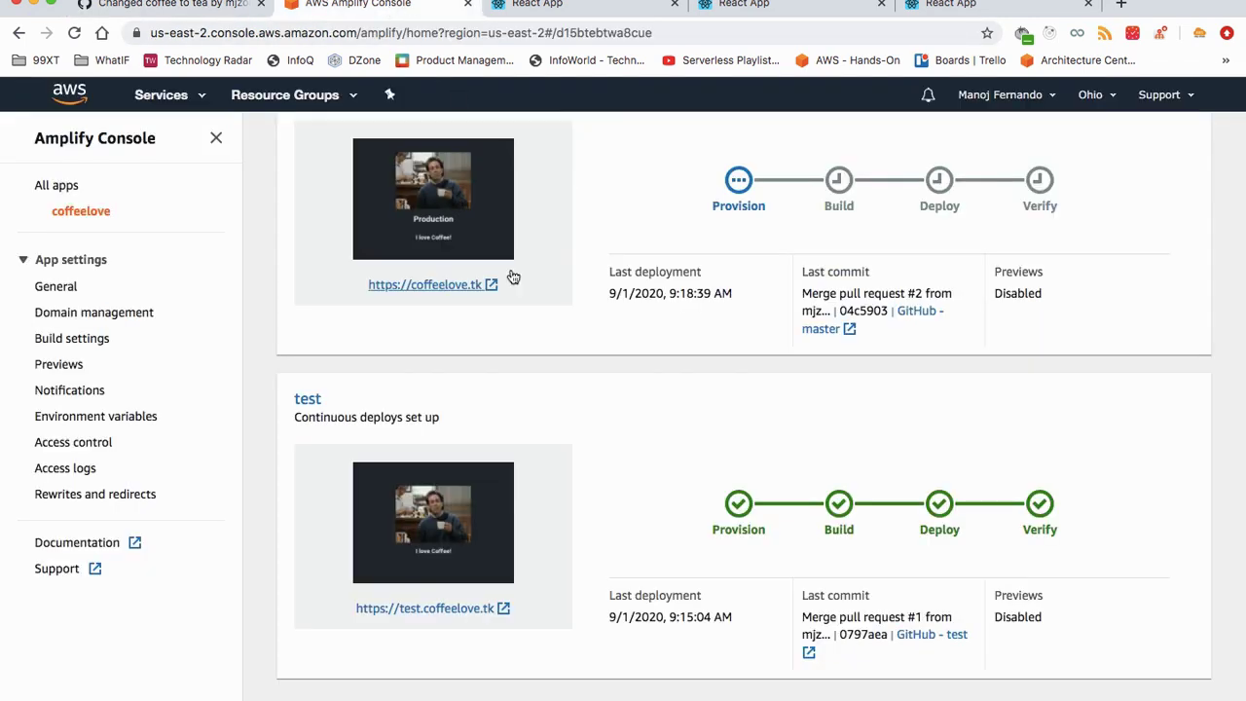
scroll(552, 466, up, 4)
scroll(552, 466, down, 1)
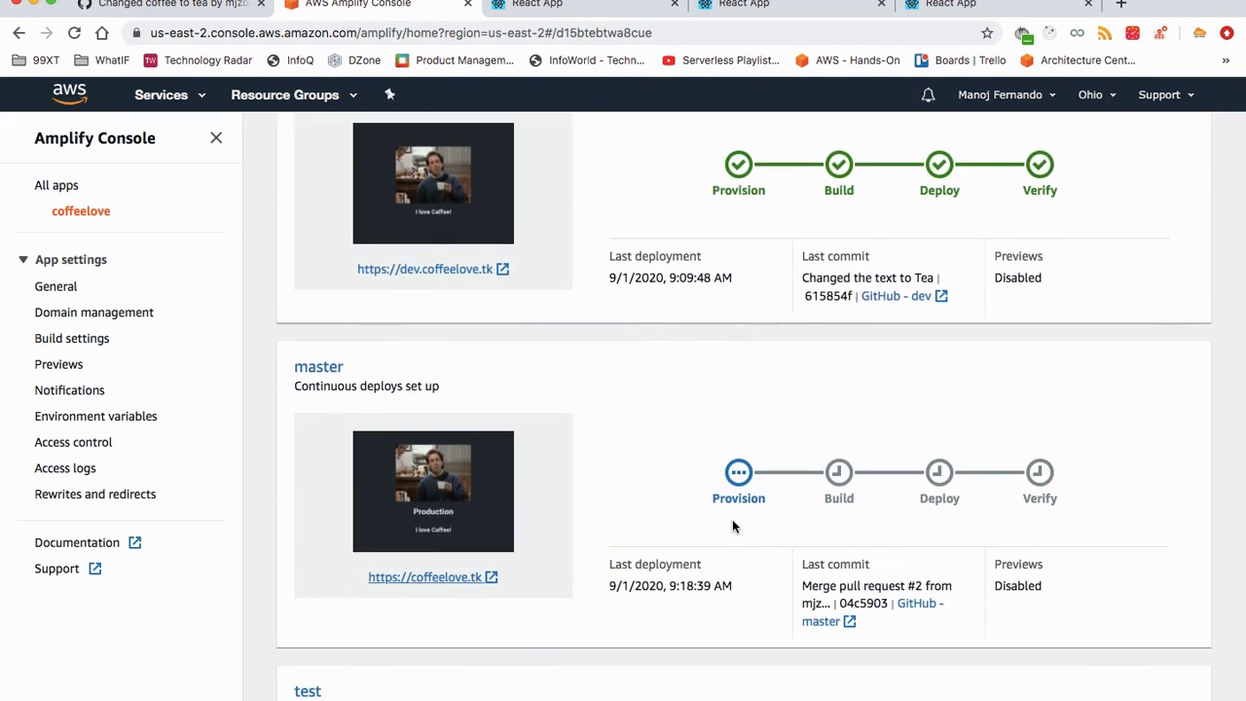
Reload the production site coffeelove.tk and examine its heading text
click(993, 4)
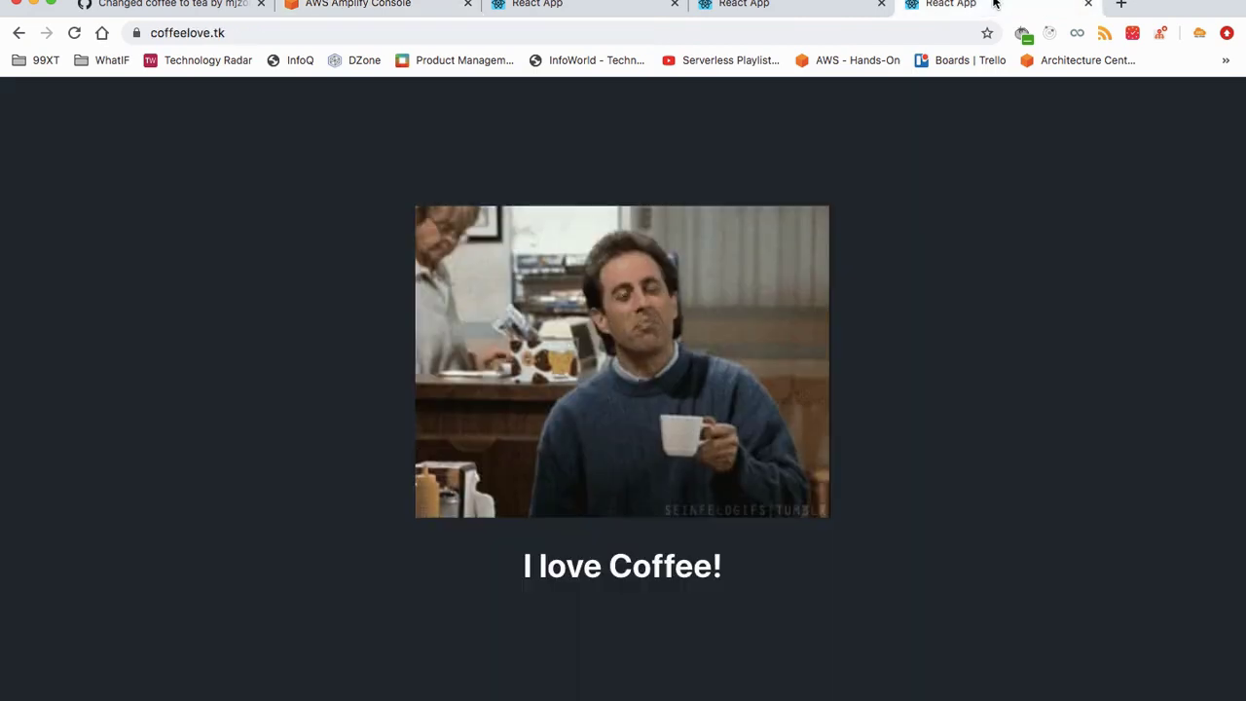
click(76, 33)
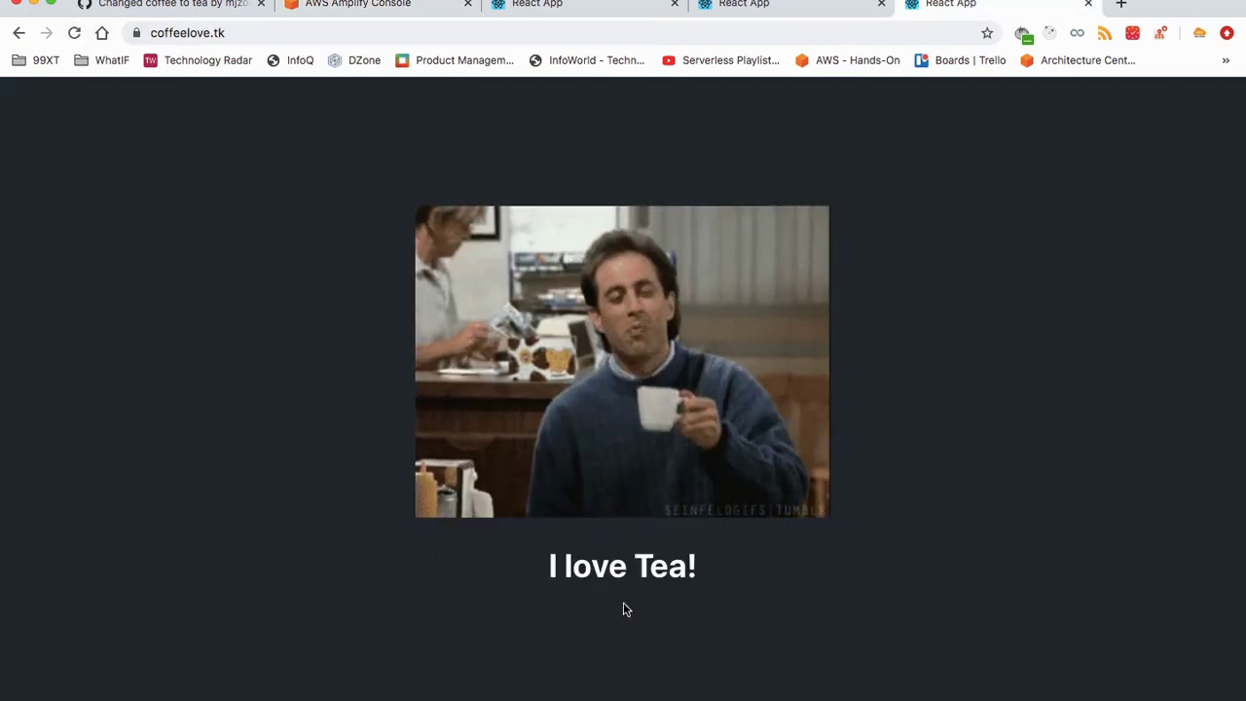
drag(550, 566, 726, 564)
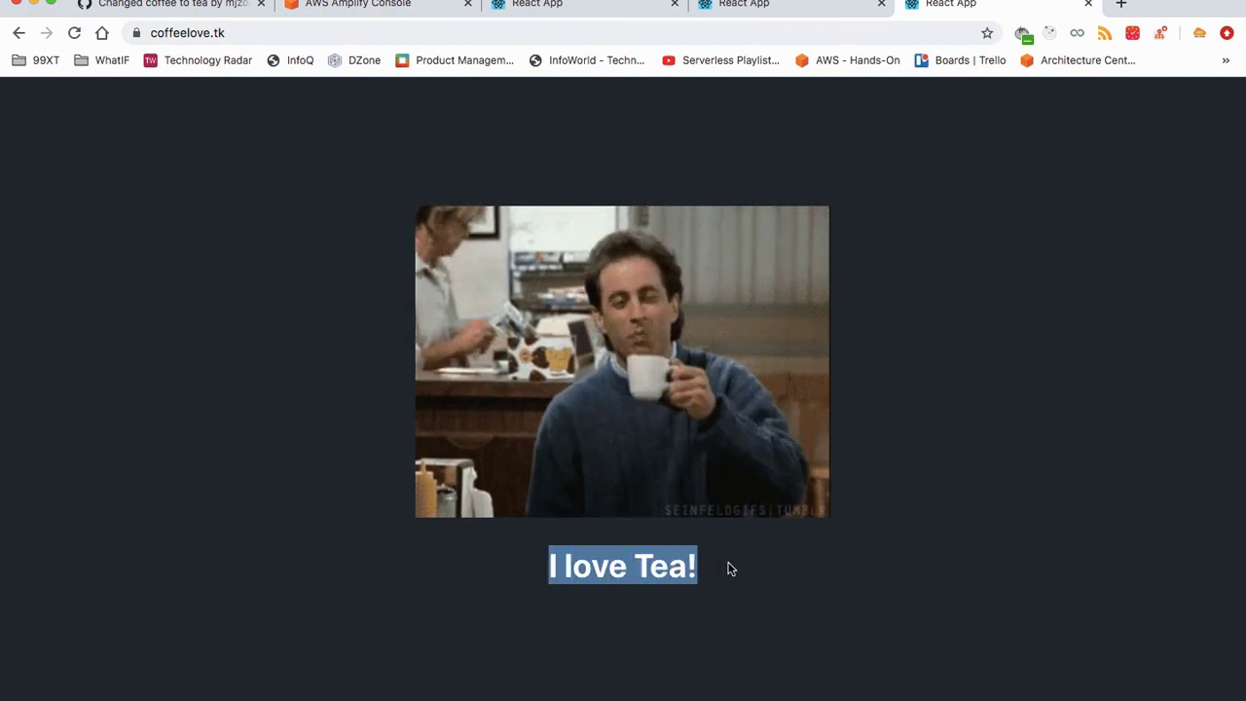
click(731, 568)
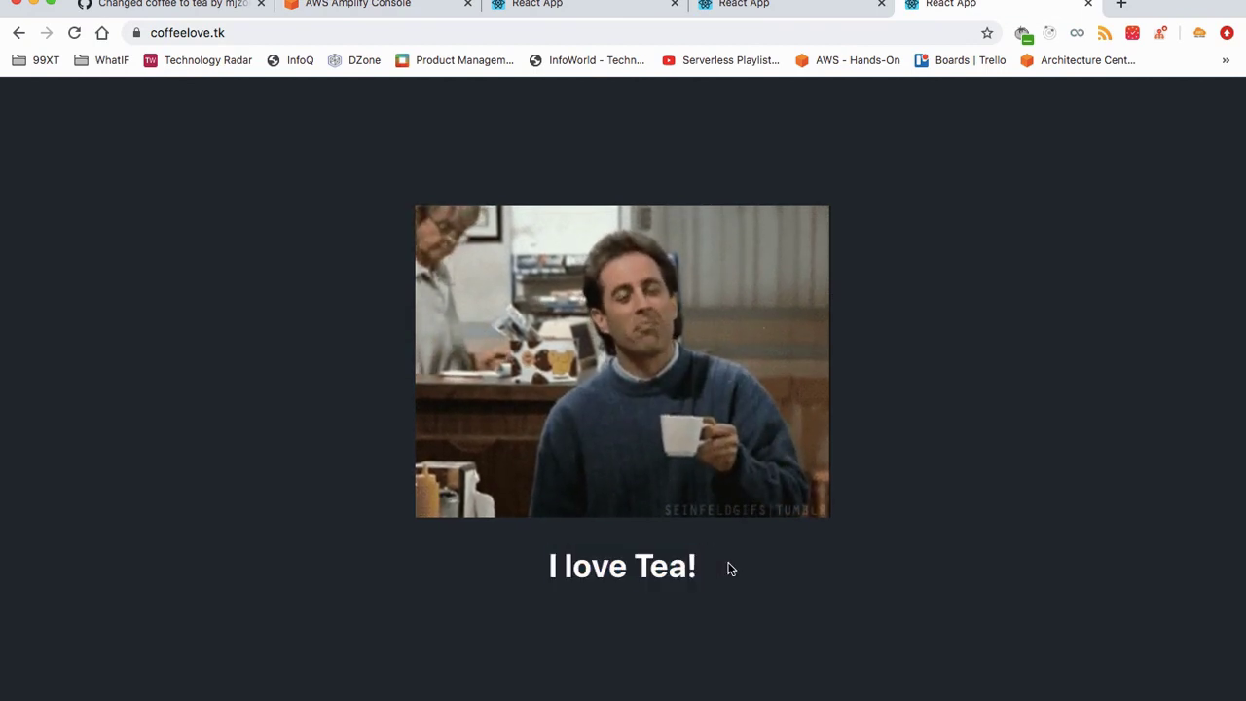